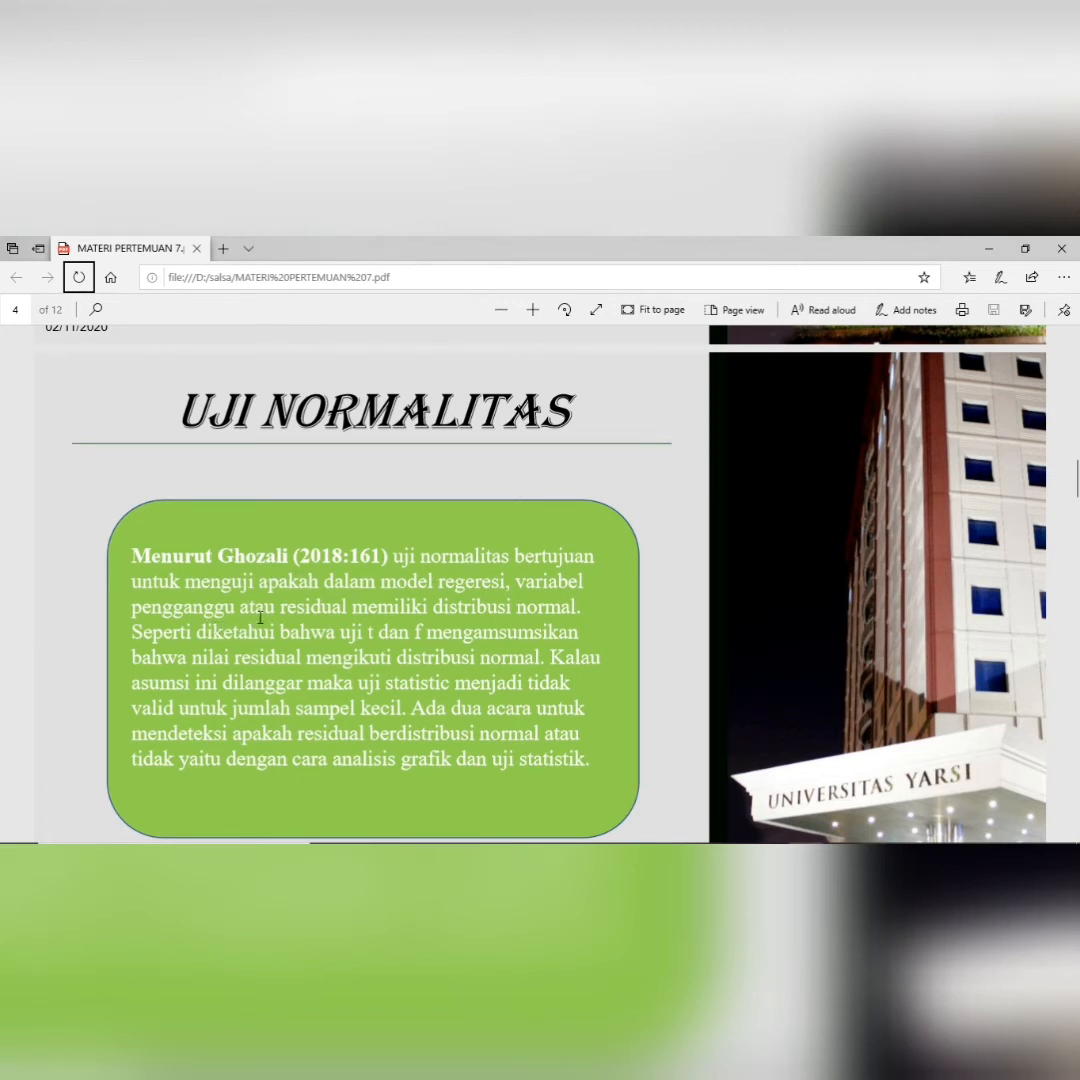
# - Read the normality test pages of the PDF, covering the definition, Grafik Histogram and Grafik Normal P-P Plot
pyautogui.scroll(-1, 340, 612)
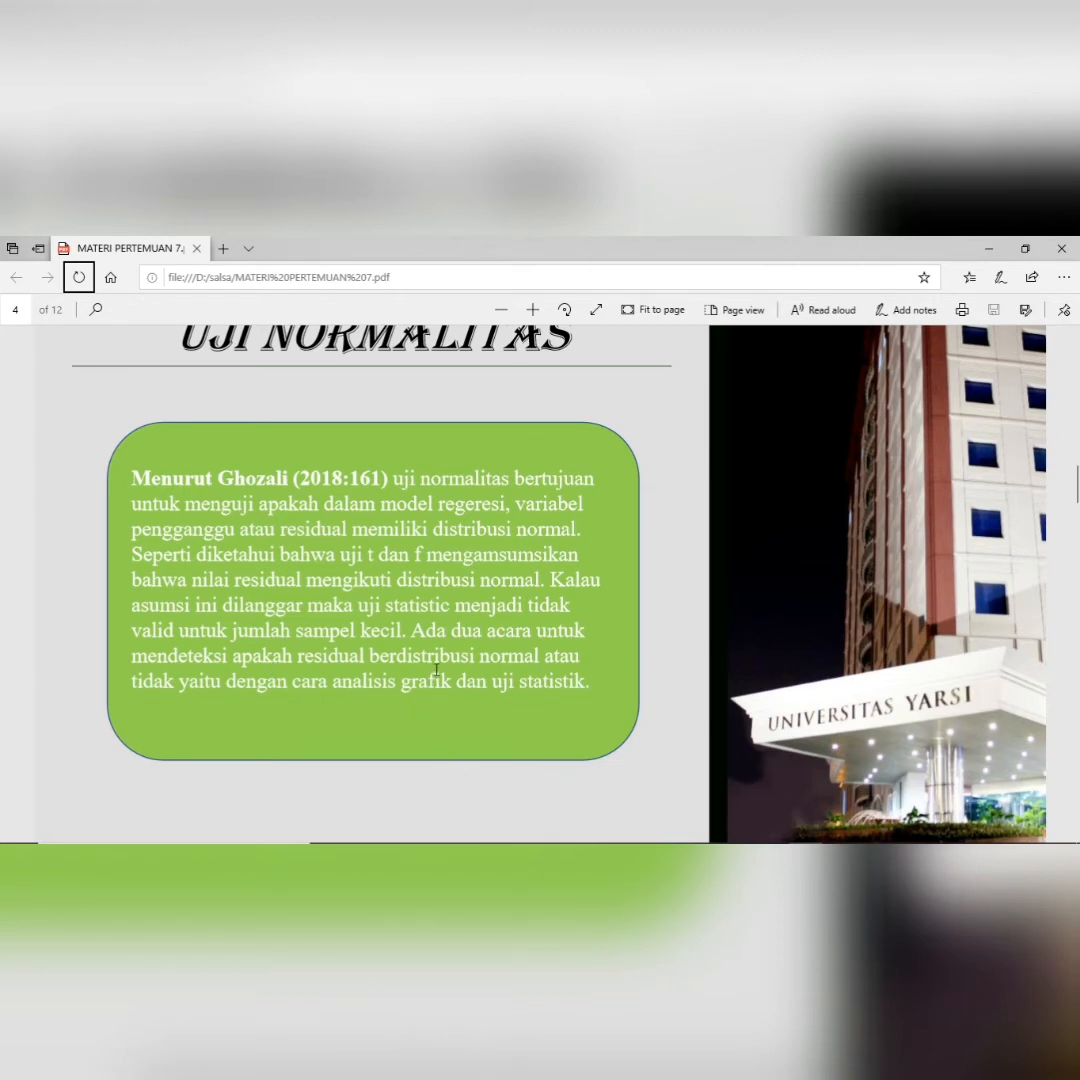
pyautogui.scroll(-5, 512, 700)
pyautogui.scroll(-1, 516, 718)
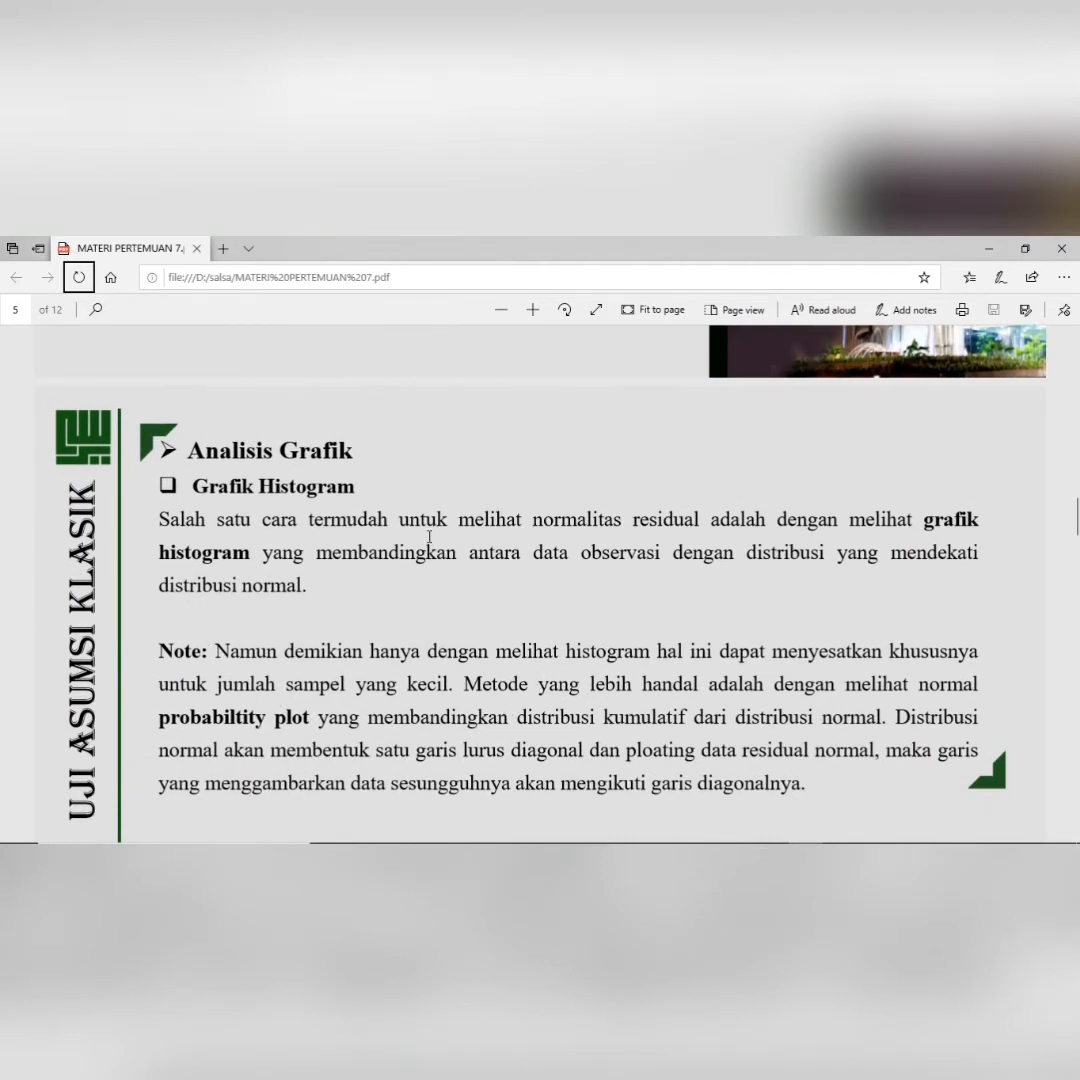
pyautogui.scroll(-1, 366, 450)
pyautogui.scroll(-4, 312, 741)
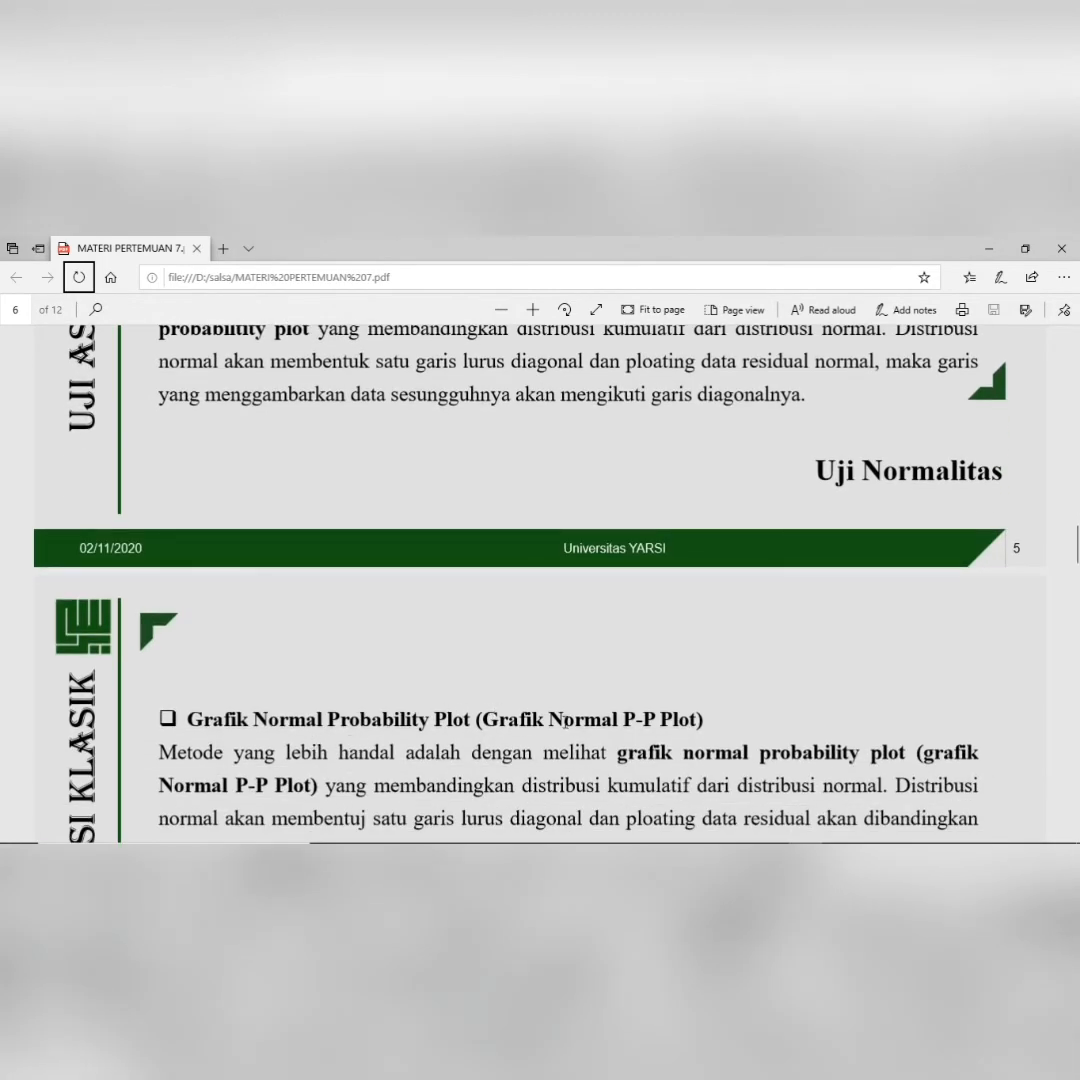
pyautogui.scroll(4, 498, 720)
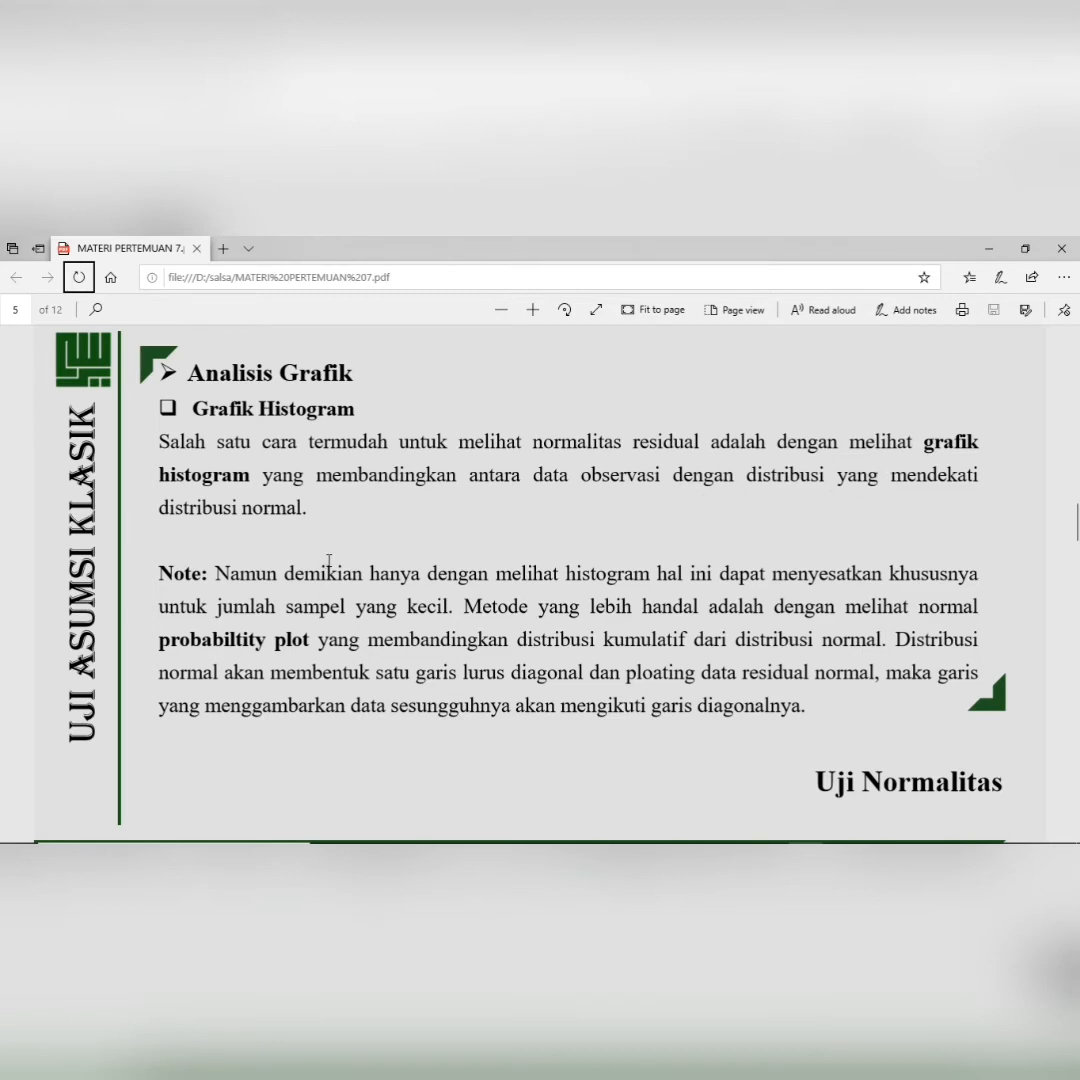
pyautogui.scroll(-2, 326, 537)
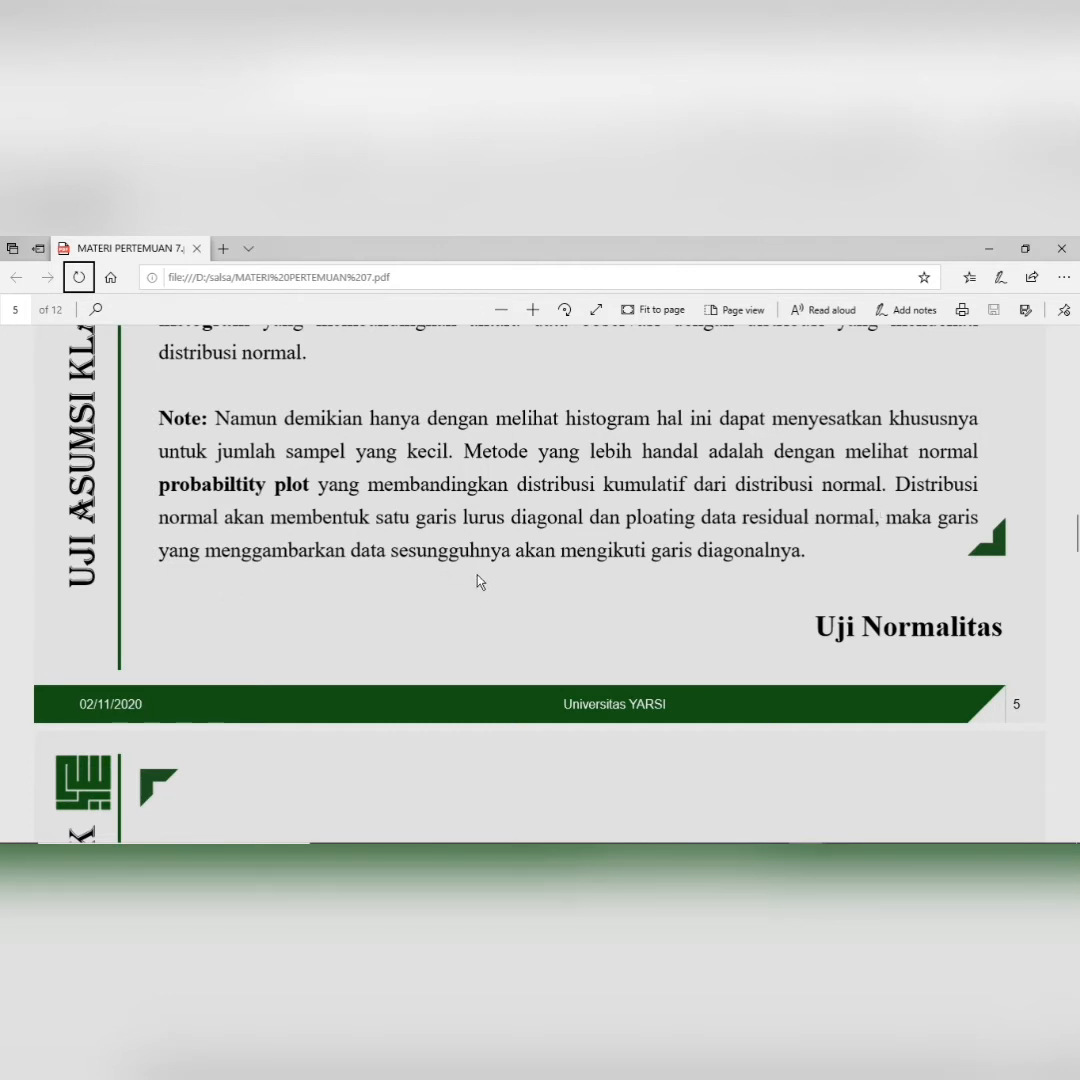
pyautogui.scroll(-3, 478, 578)
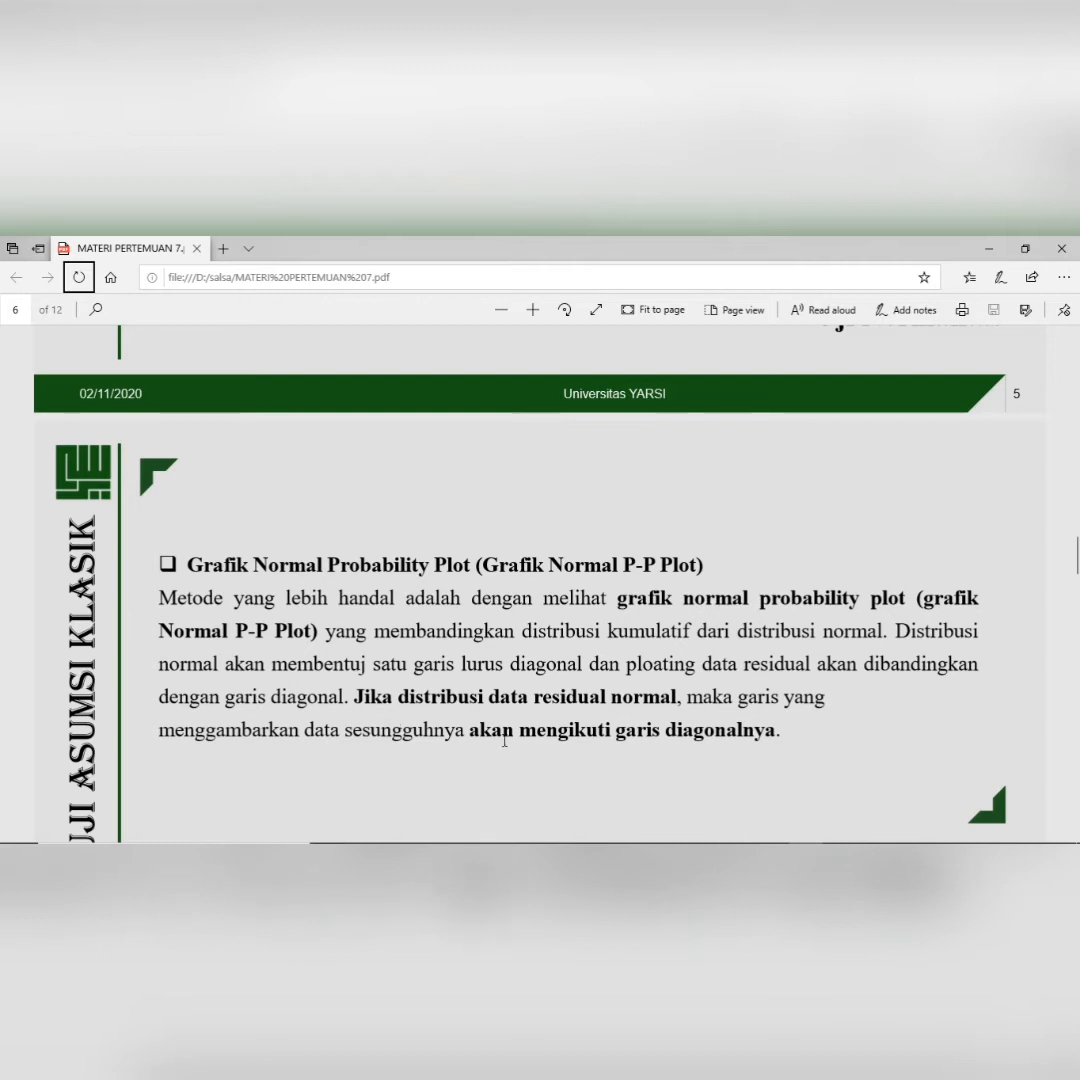
pyautogui.scroll(-1, 620, 765)
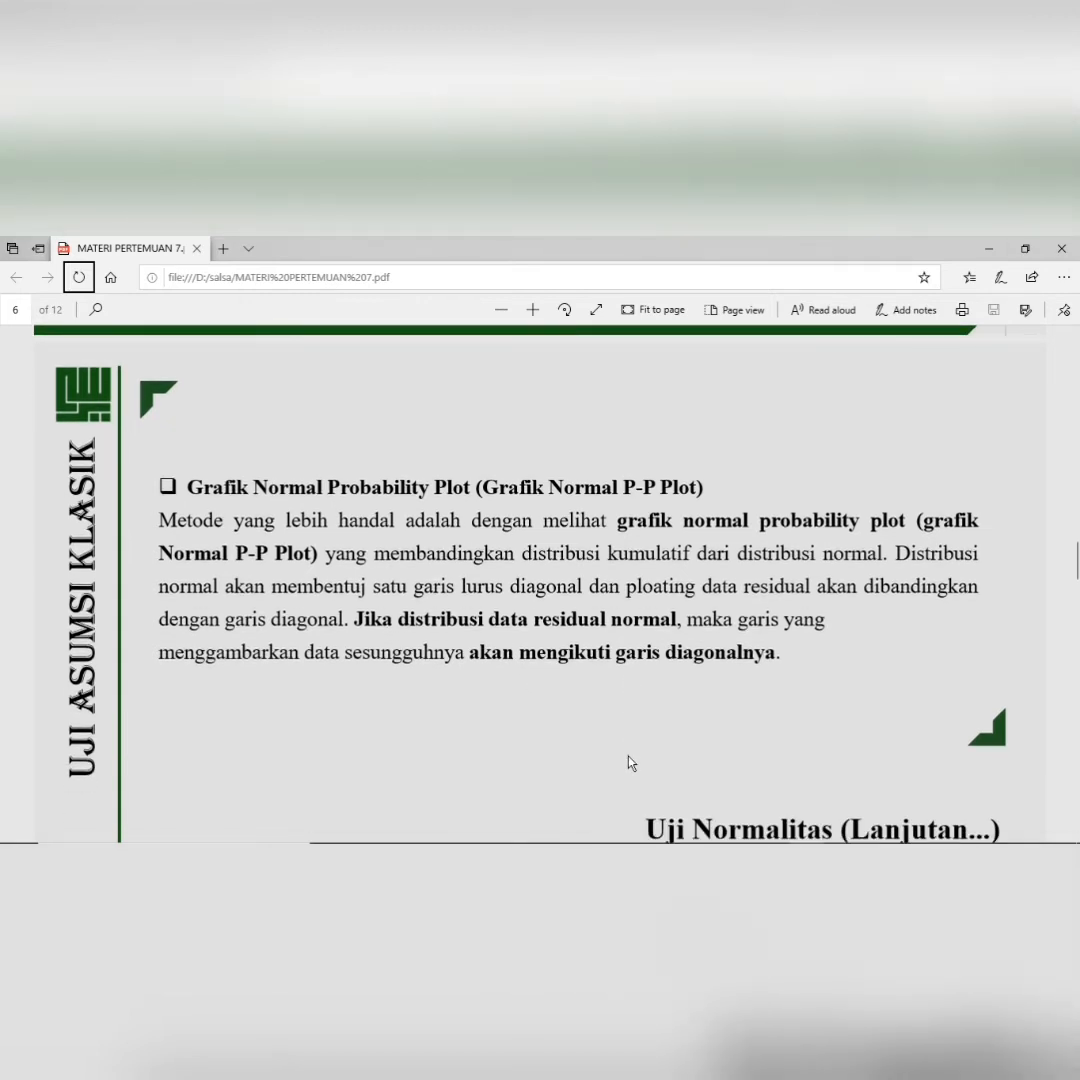
pyautogui.scroll(6, 632, 763)
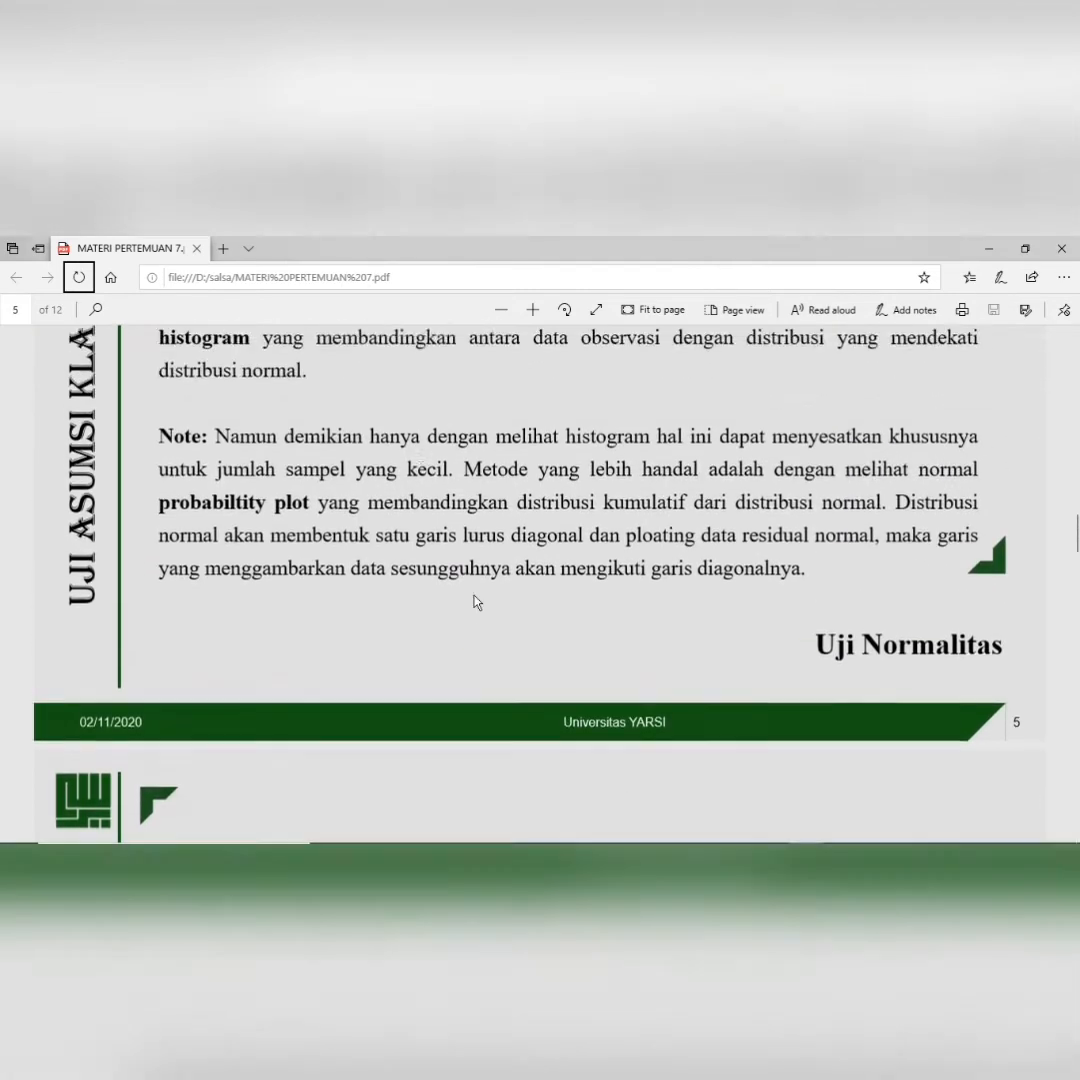
pyautogui.scroll(1, 354, 449)
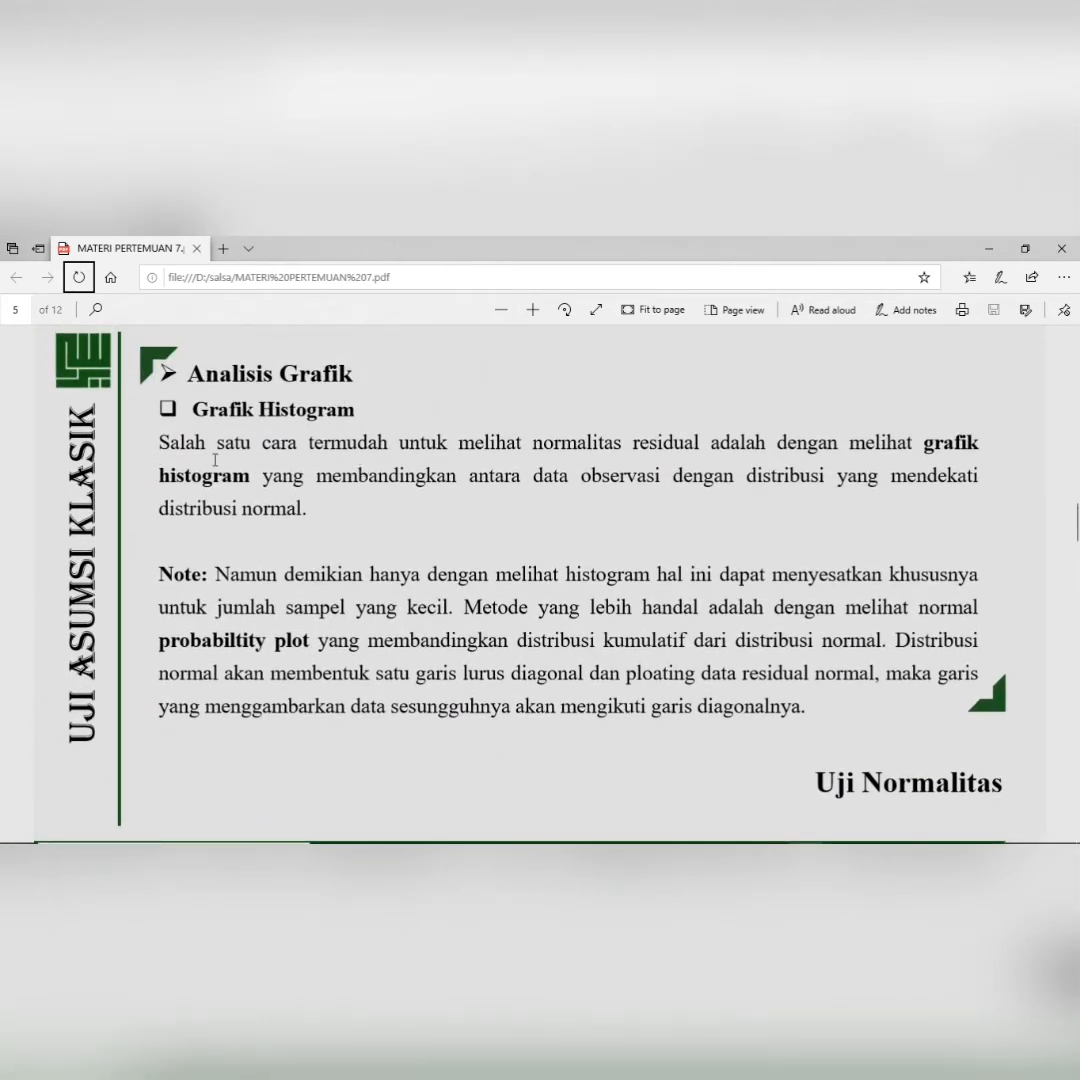
pyautogui.scroll(-5, 240, 520)
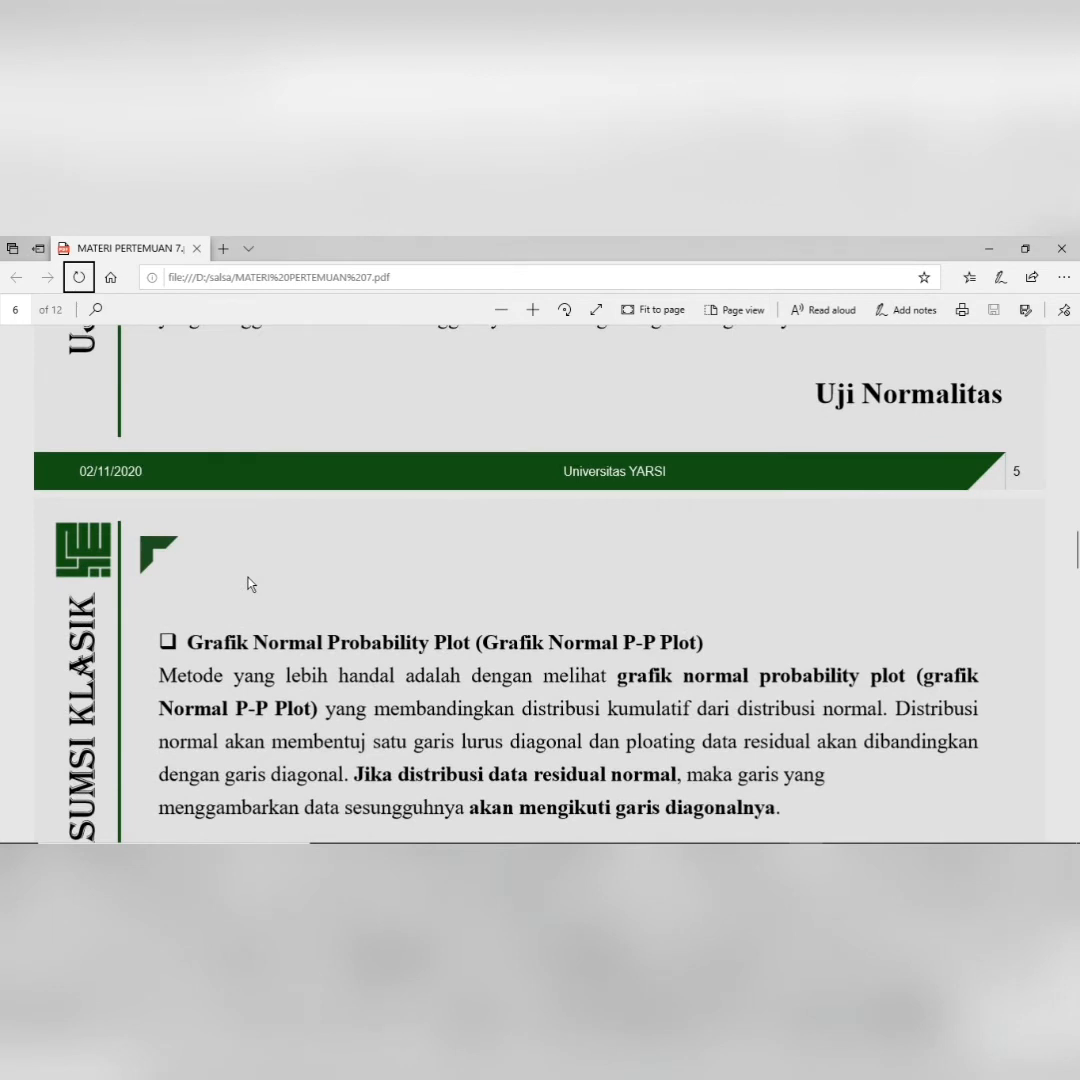
# - Switch to the SPSS Data Editor, show the data values, and select the first case of B01
pyautogui.hotkey('alt', 'Tab')
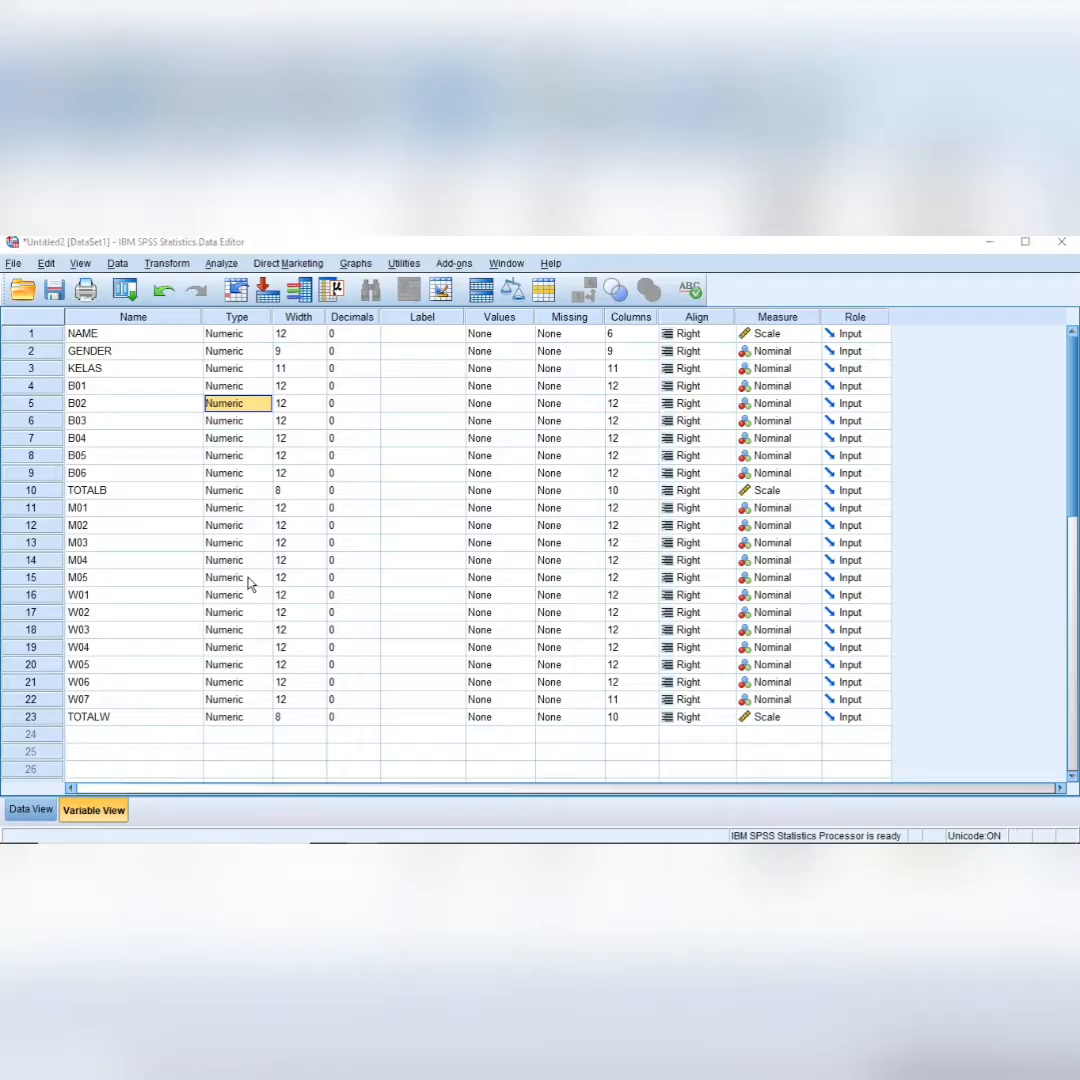
pyautogui.click(30, 809)
pyautogui.click(228, 340)
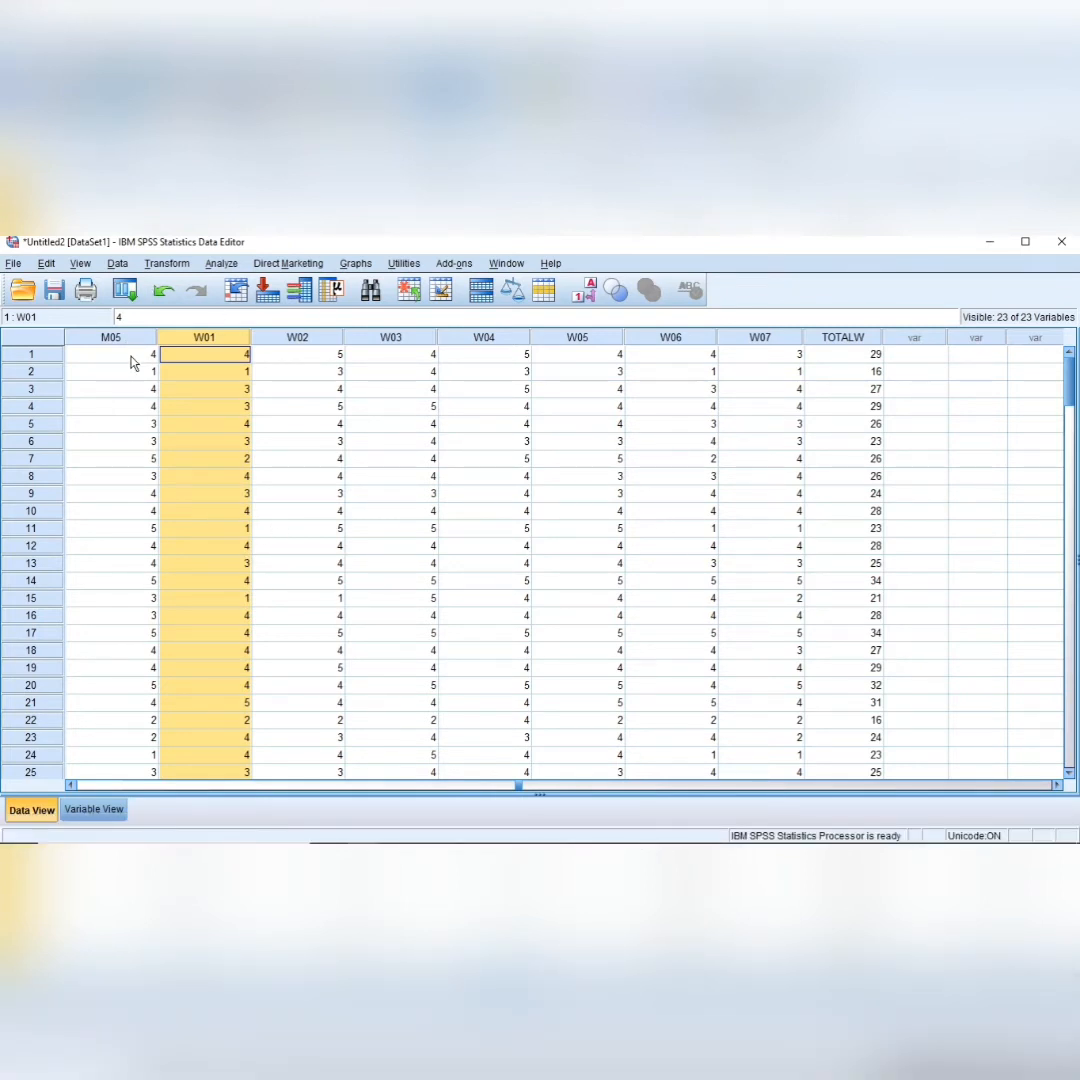
pyautogui.moveTo(186, 840)
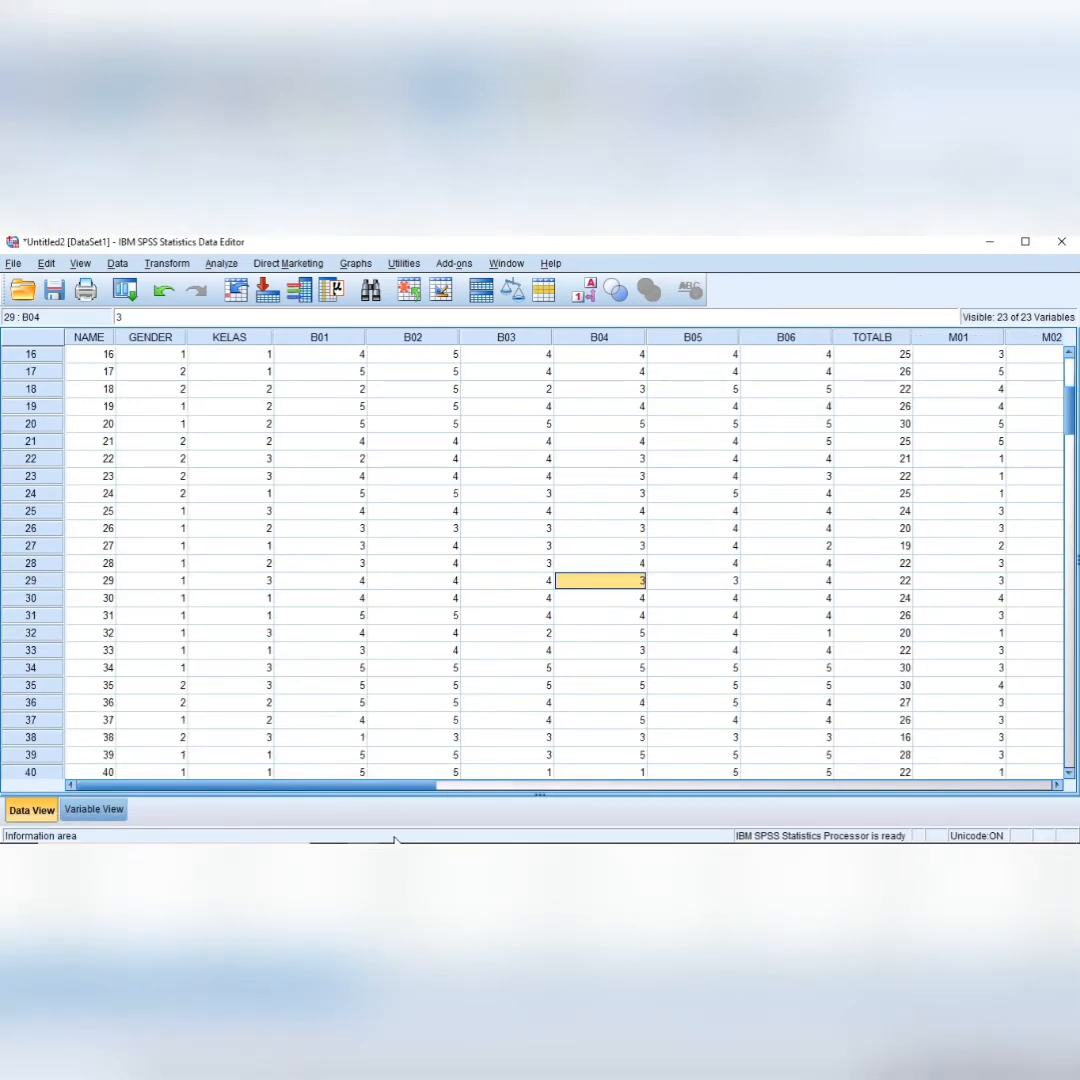
pyautogui.click(345, 598)
pyautogui.scroll(5, 333, 620)
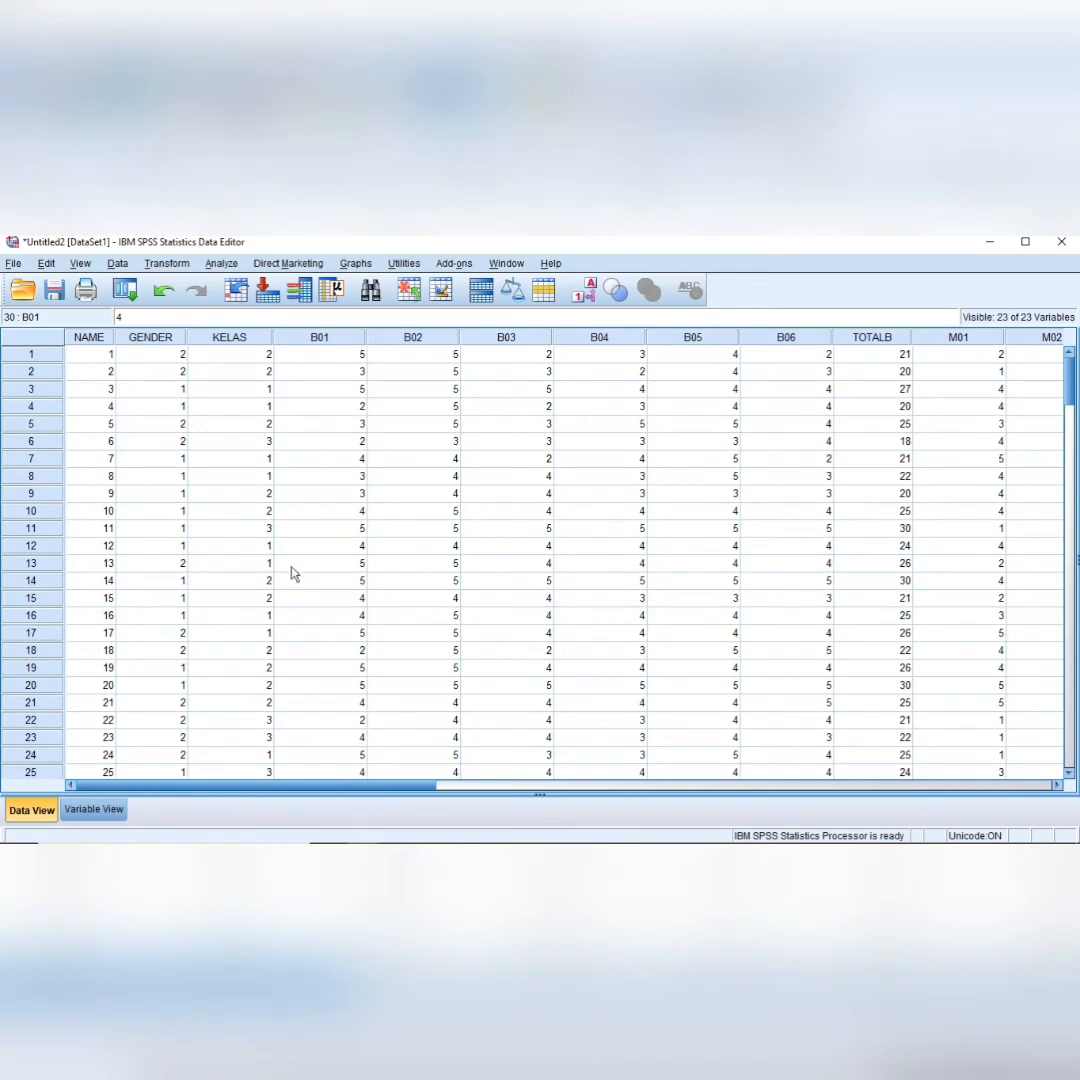
pyautogui.click(316, 359)
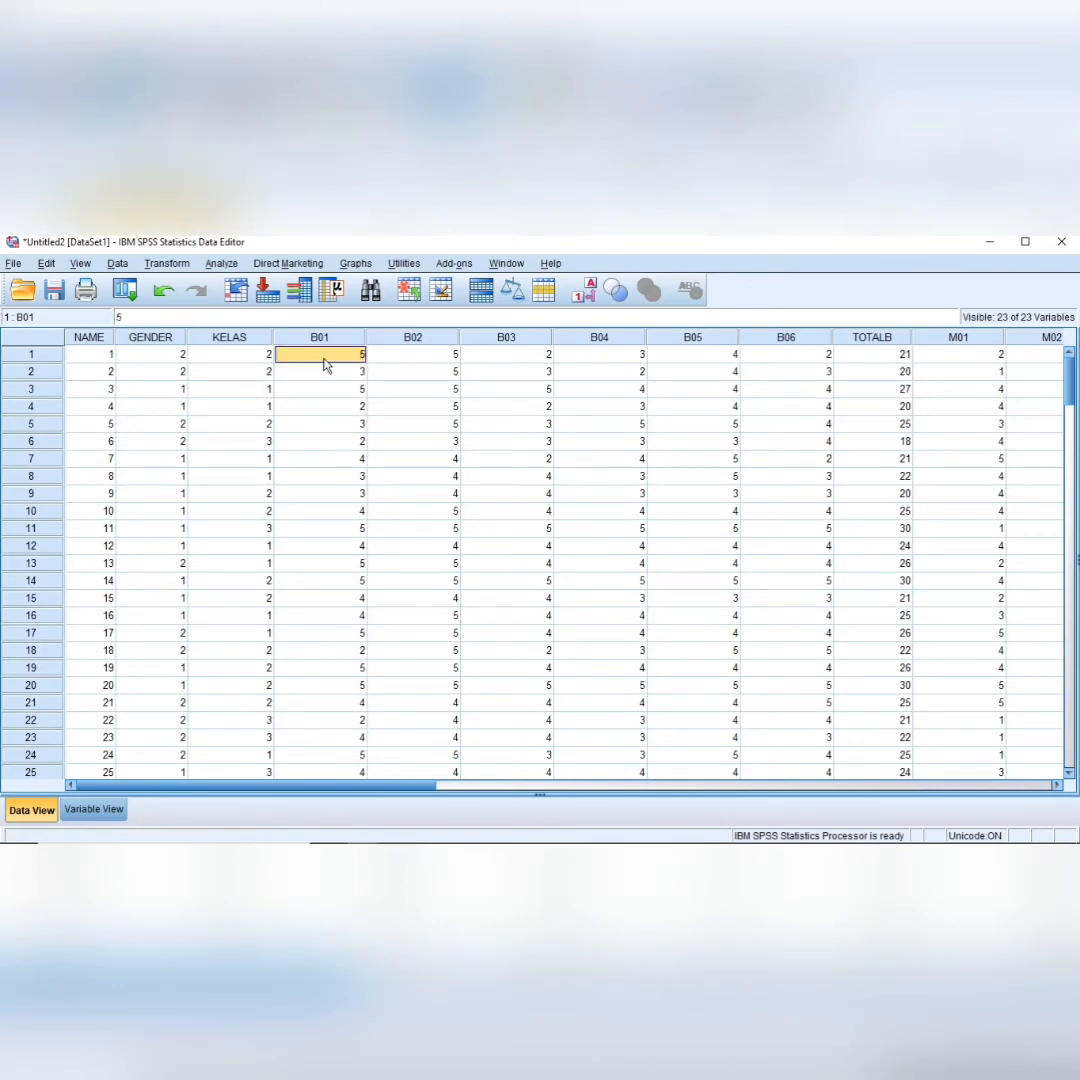
# - Examine the first case across the B, M and W item columns, checking which item groups have a total column
pyautogui.press('Right')
pyautogui.press('Right')
pyautogui.press('Right')
pyautogui.press('Right')
pyautogui.press('Right')
pyautogui.press('Right')
pyautogui.press('Right')
pyautogui.press('Right')
pyautogui.press('Right')
pyautogui.press('Right')
pyautogui.press('Right')
pyautogui.press('Right')
pyautogui.press('Right')
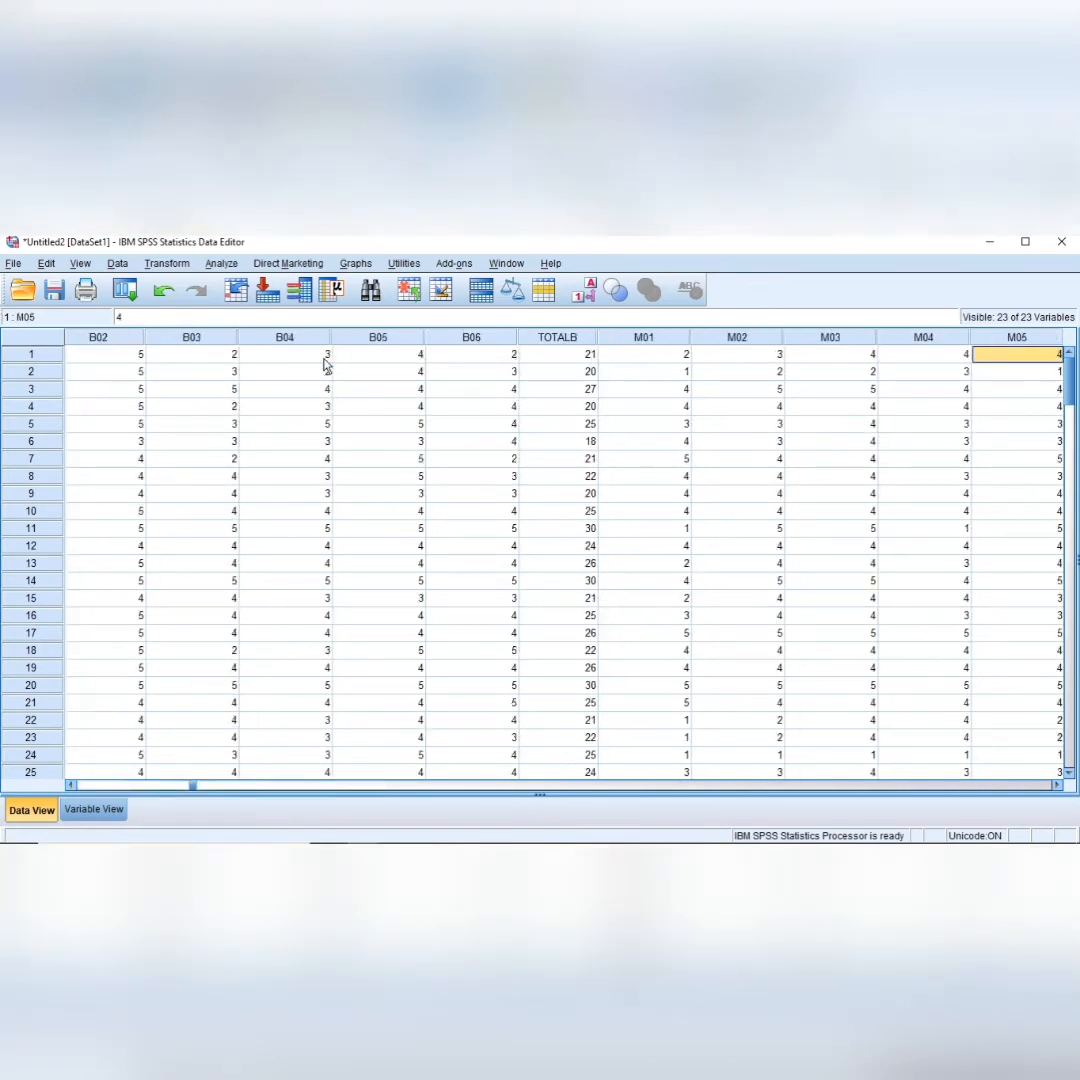
pyautogui.press('Left')
pyautogui.press('Left')
pyautogui.press('Left')
pyautogui.press('Left')
pyautogui.press('Left')
pyautogui.press('Left')
pyautogui.press('Left')
pyautogui.press('Left')
pyautogui.press('Left')
pyautogui.press('Left')
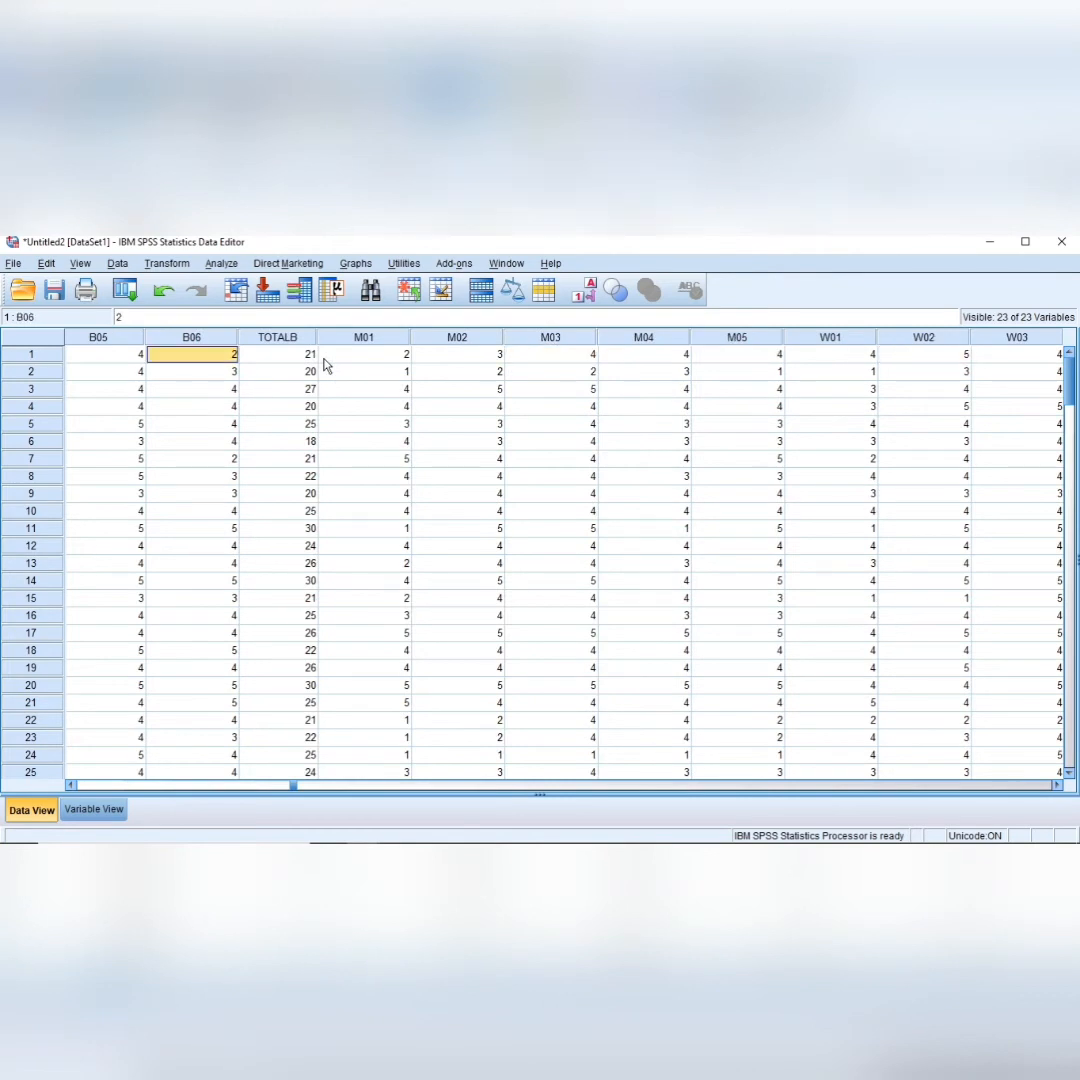
pyautogui.press('Right')
pyautogui.press('Right')
pyautogui.press('Right')
pyautogui.press('Right')
pyautogui.press('Right')
pyautogui.press('Right')
pyautogui.press('Right')
pyautogui.press('Right')
pyautogui.press('Right')
pyautogui.press('Right')
pyautogui.press('Right')
pyautogui.press('Right')
pyautogui.press('Right')
pyautogui.press('Right')
pyautogui.press('Right')
pyautogui.press('Right')
pyautogui.press('Right')
pyautogui.press('Right')
pyautogui.press('Right')
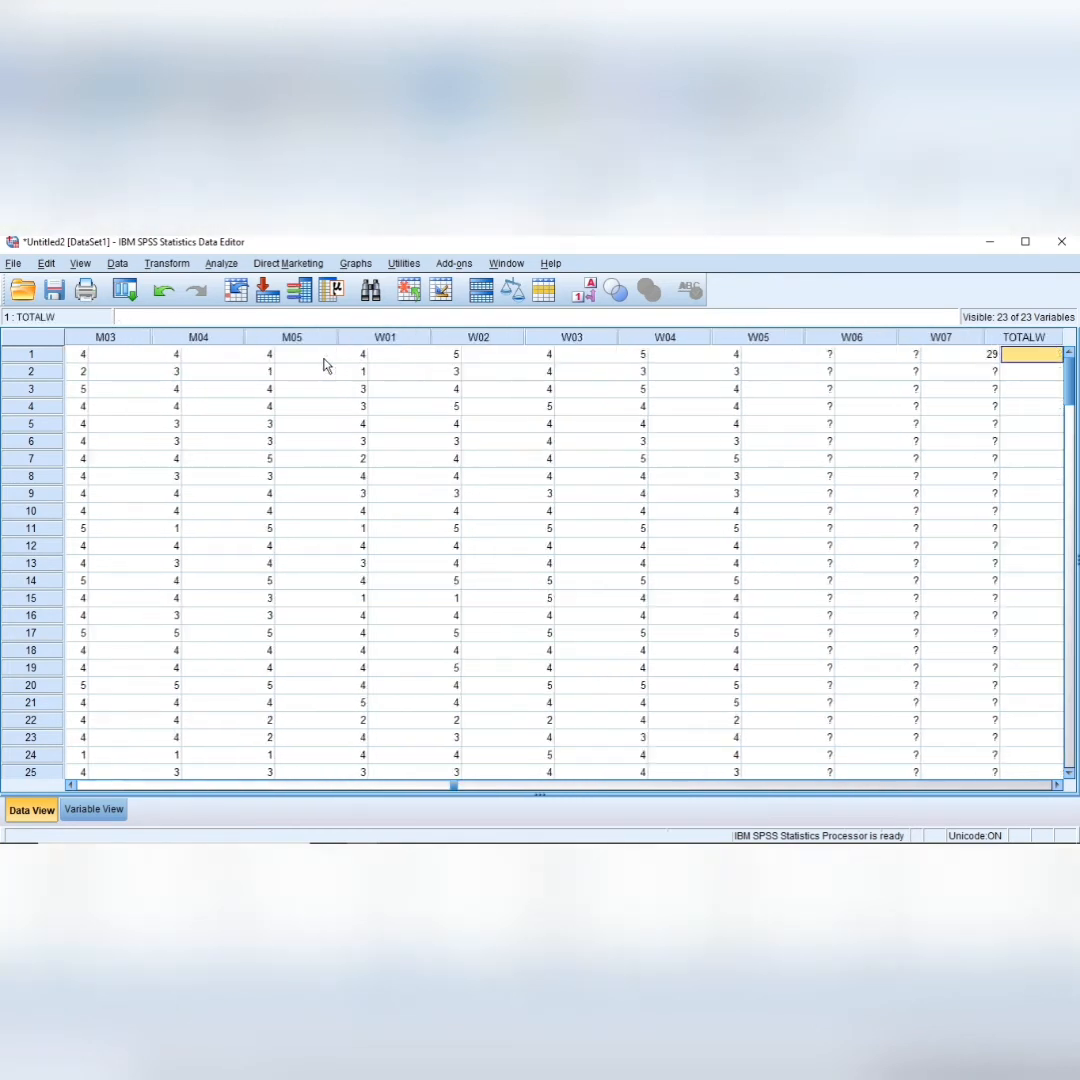
pyautogui.press('Left')
pyautogui.press('Left')
pyautogui.press('Left')
pyautogui.press('Left')
pyautogui.press('Left')
pyautogui.press('Left')
pyautogui.press('Left')
pyautogui.press('Left')
pyautogui.press('Left')
pyautogui.press('Left')
pyautogui.press('Left')
pyautogui.press('Left')
pyautogui.press('Left')
pyautogui.press('Left')
pyautogui.press('Left')
pyautogui.press('Left')
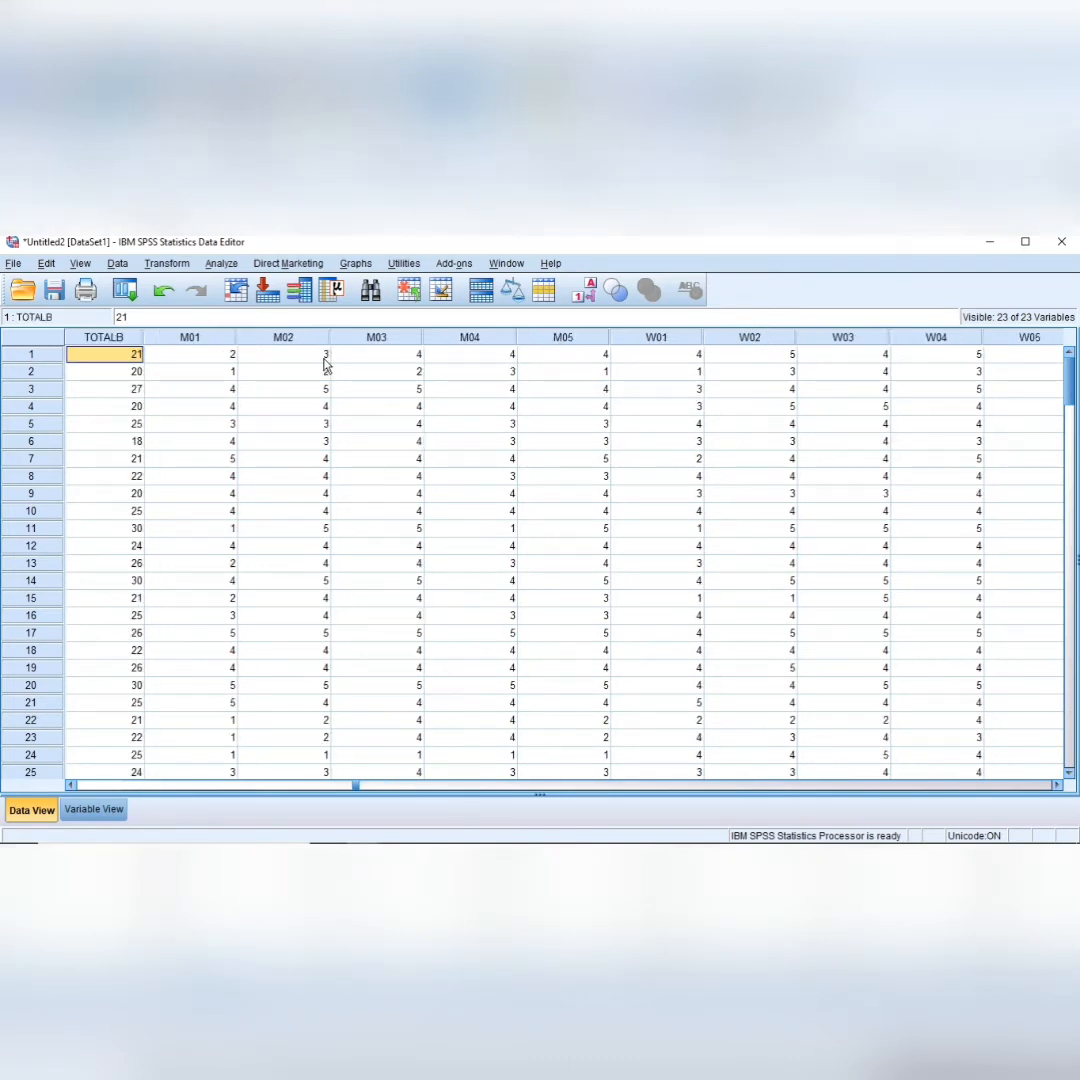
pyautogui.press('Left')
pyautogui.press('Right')
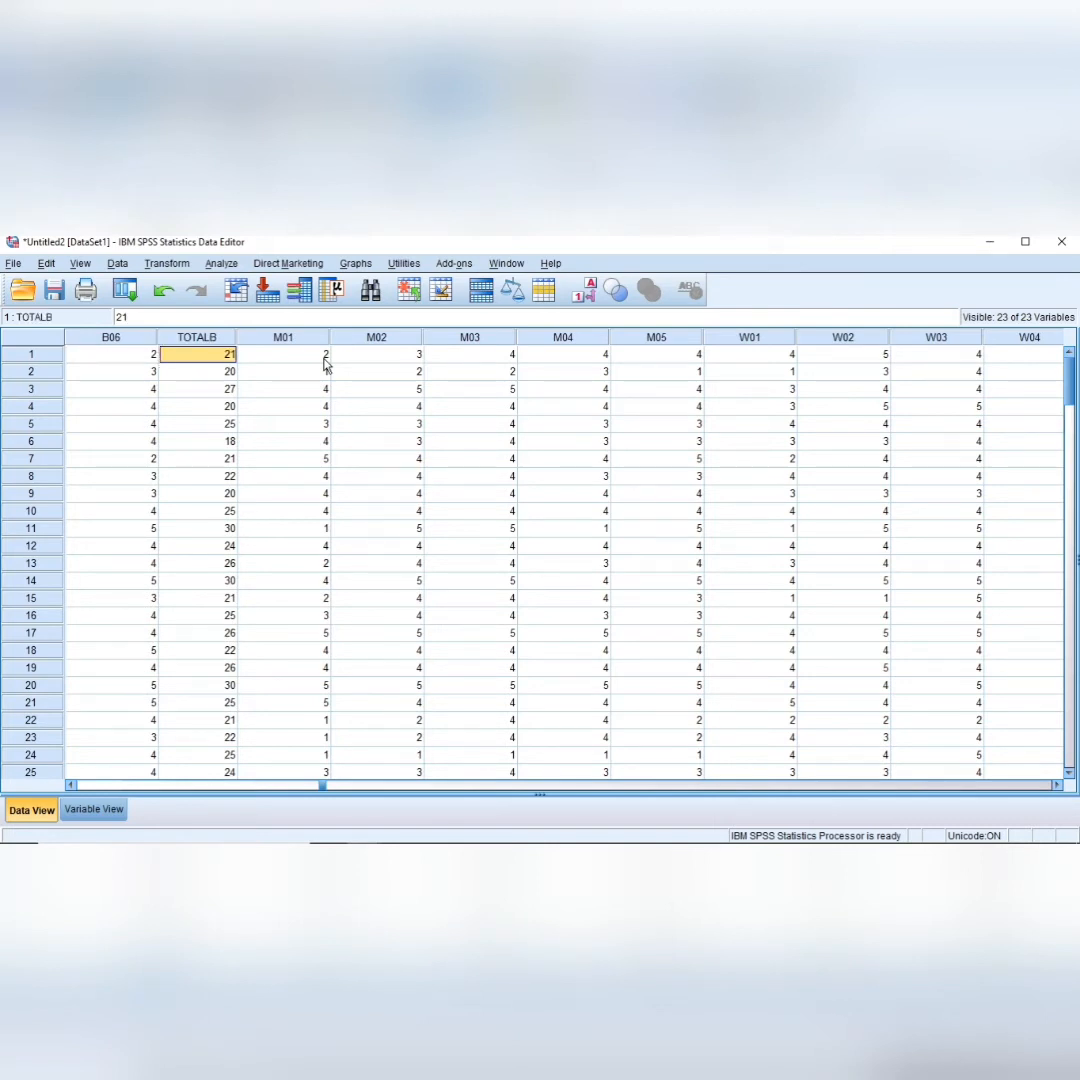
pyautogui.press('Right')
pyautogui.press('Right')
pyautogui.press('Right')
pyautogui.press('Right')
pyautogui.press('Right')
pyautogui.press('Right')
pyautogui.press('Right')
pyautogui.press('Right')
pyautogui.press('Right')
pyautogui.press('Right')
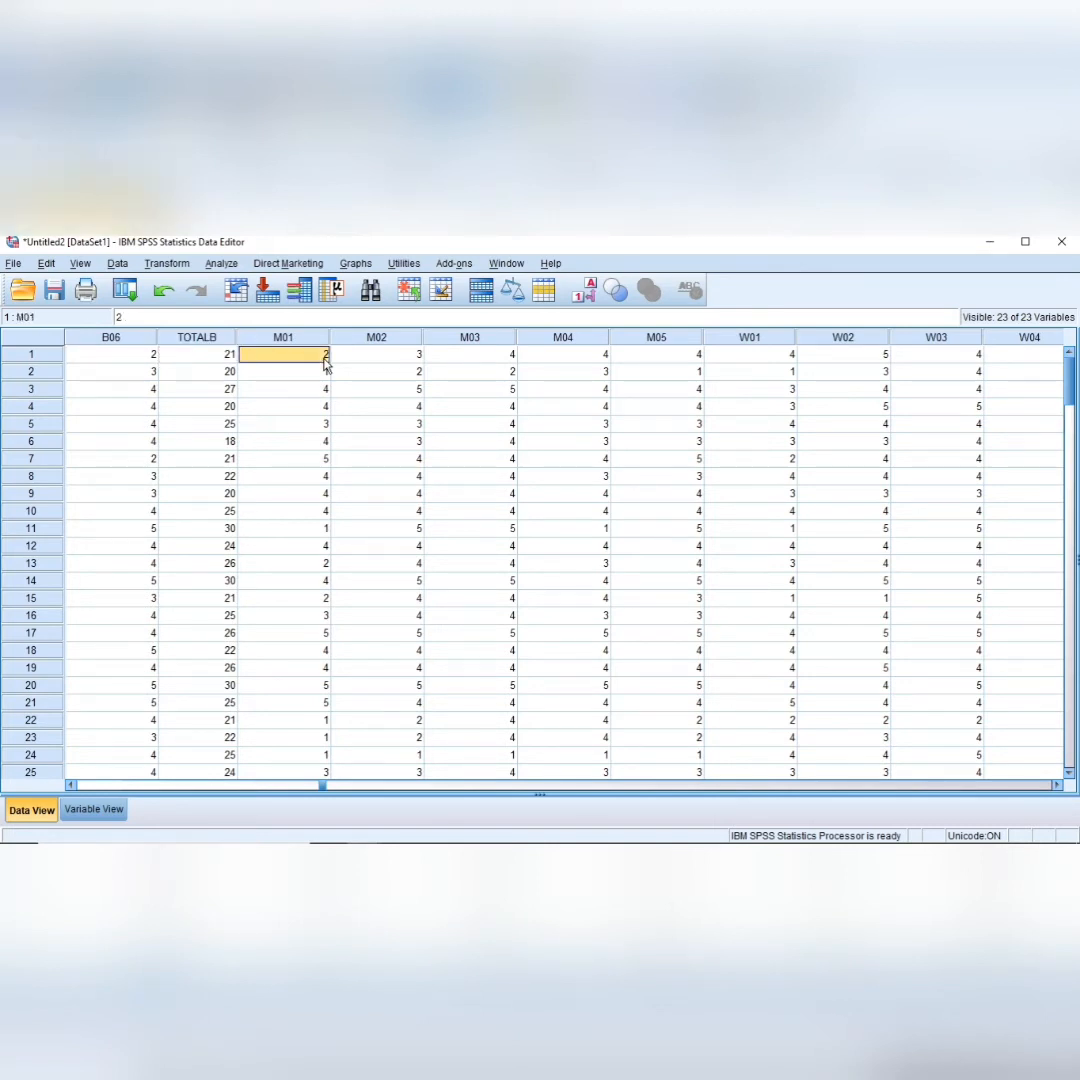
pyautogui.press('Right')
pyautogui.press('Right')
pyautogui.press('Right')
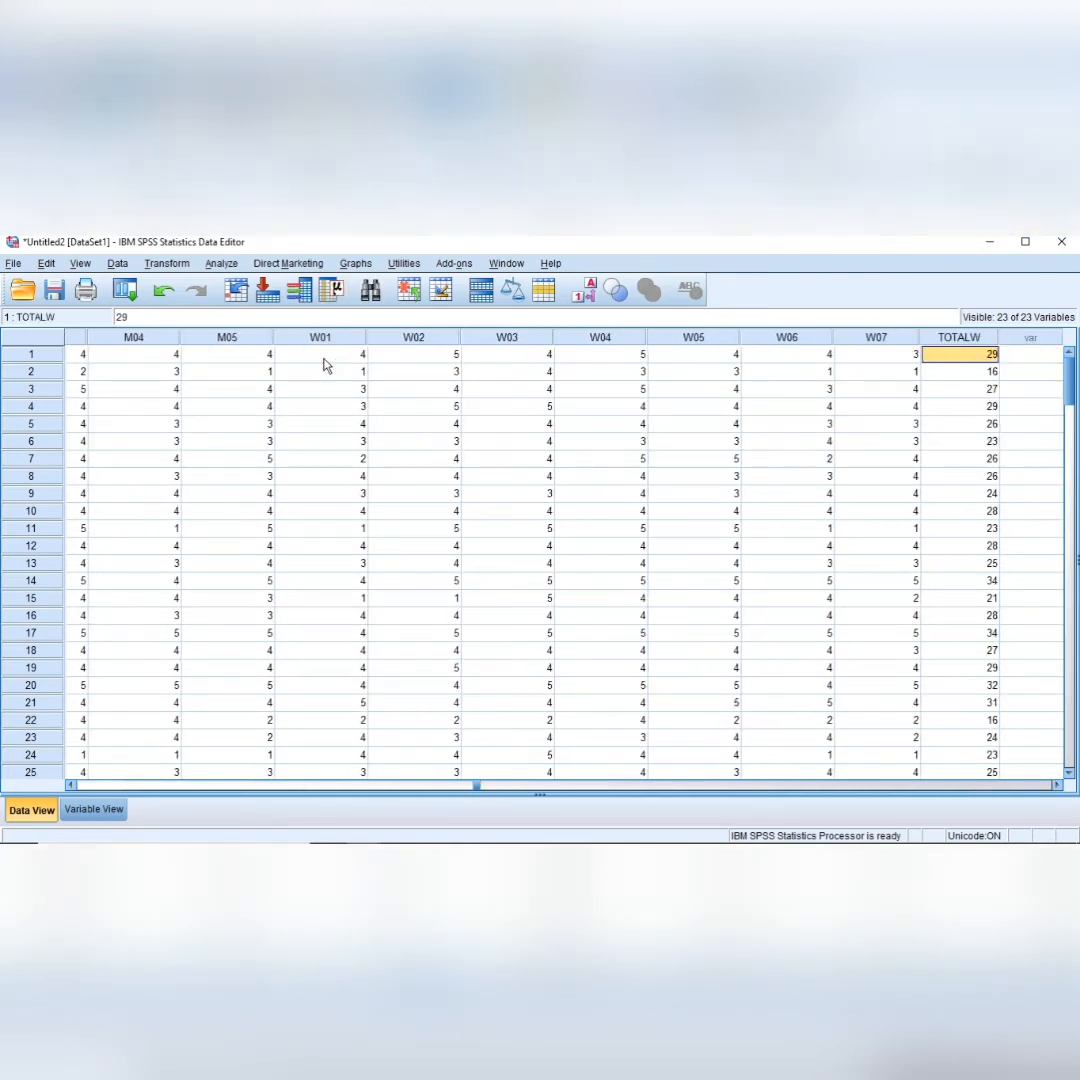
pyautogui.press('Left')
pyautogui.press('Left')
pyautogui.press('Left')
pyautogui.press('Left')
pyautogui.press('Left')
pyautogui.press('Left')
pyautogui.press('Left')
pyautogui.press('Left')
pyautogui.press('Left')
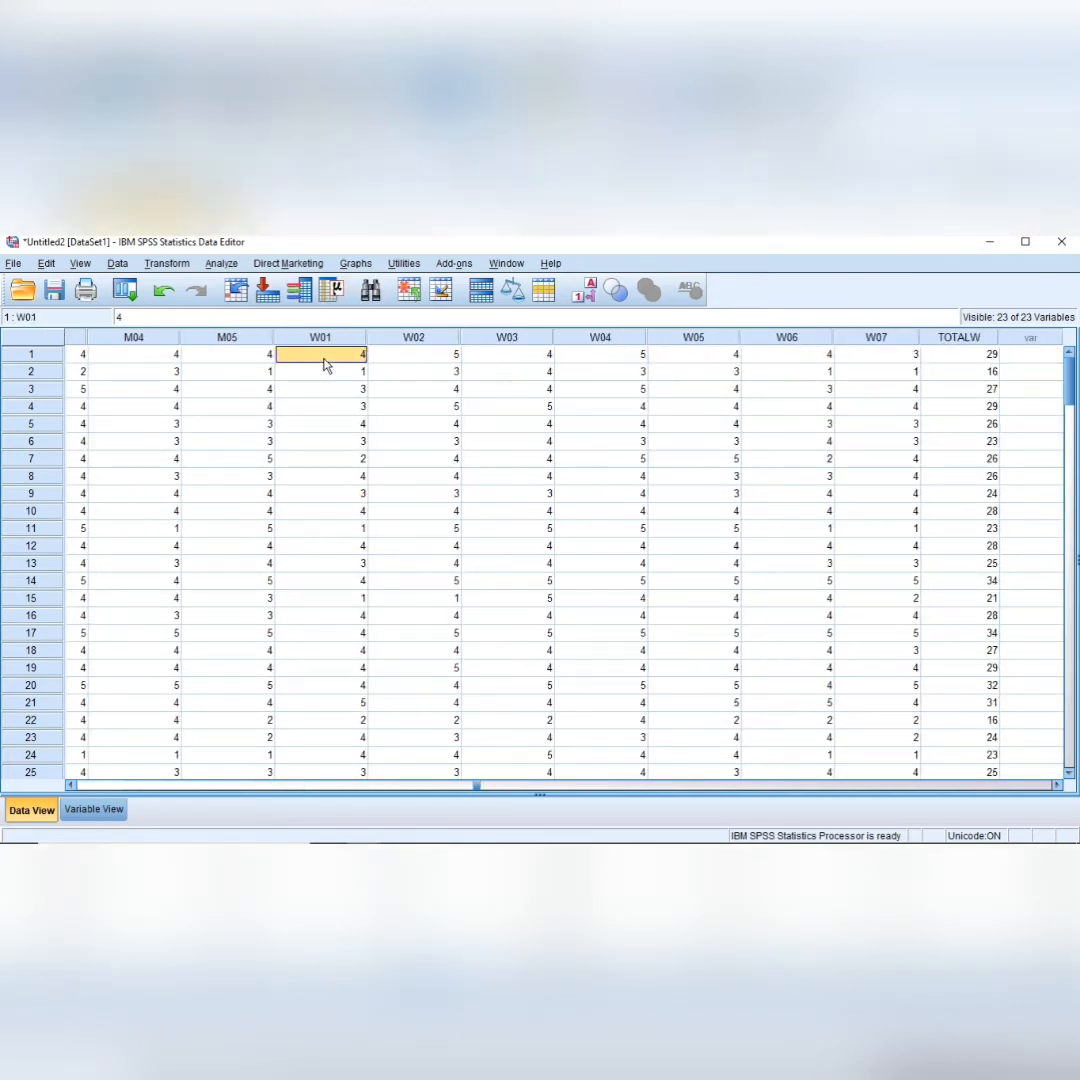
pyautogui.press('Left')
pyautogui.press('Left')
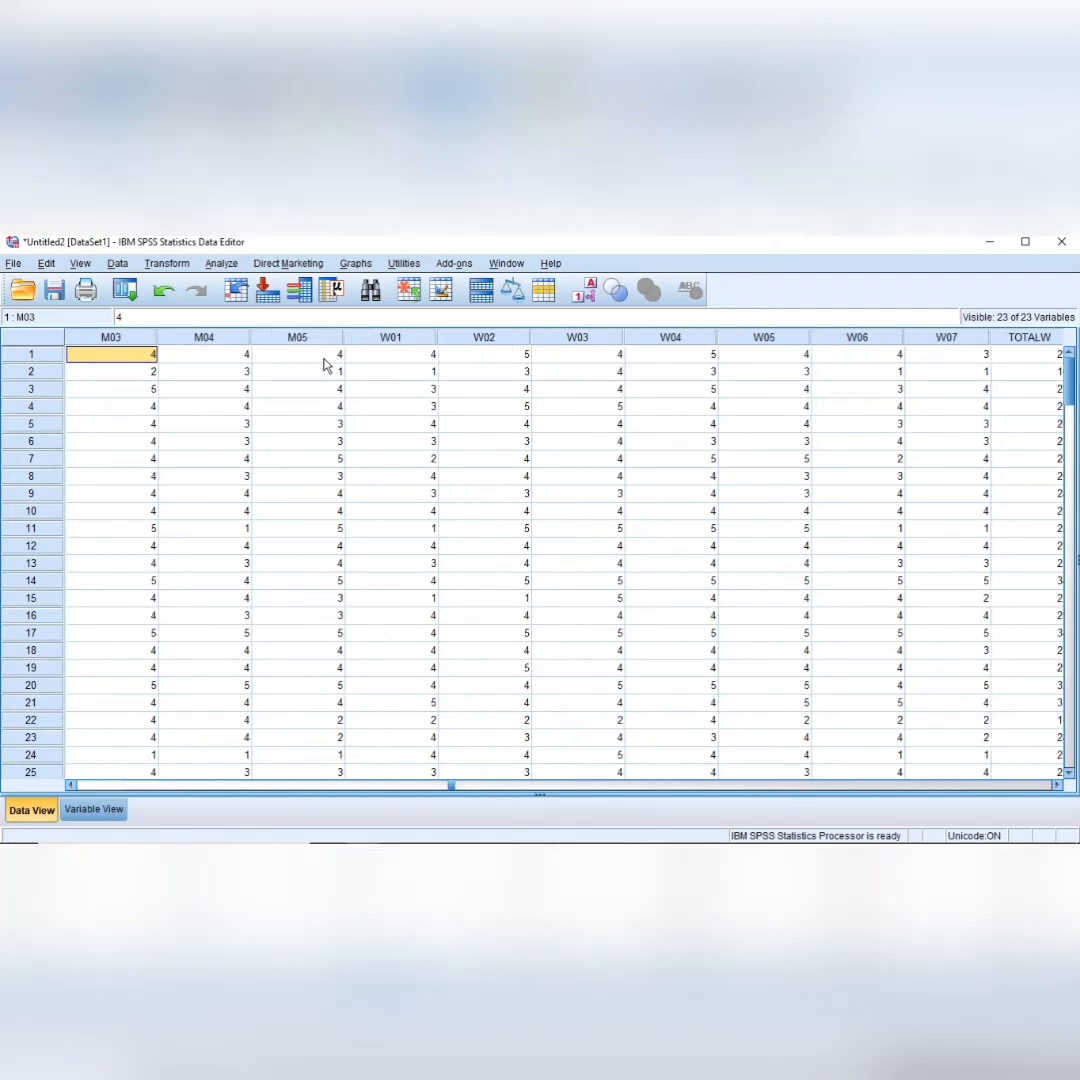
pyautogui.press('Right')
pyautogui.press('Right')
pyautogui.press('Right')
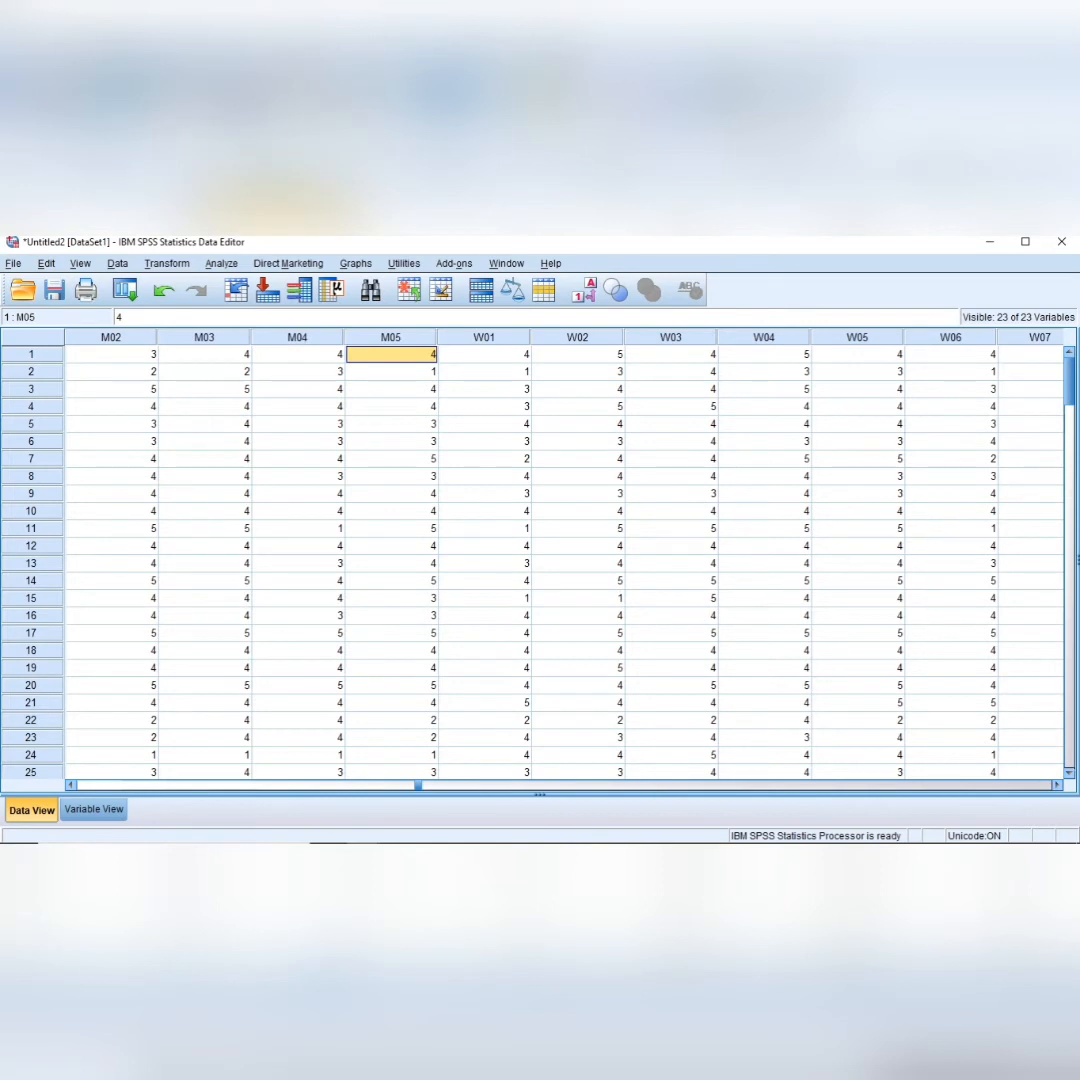
# - Start a Compute Variable transformation and set the target variable name to TOTALM
pyautogui.click(166, 264)
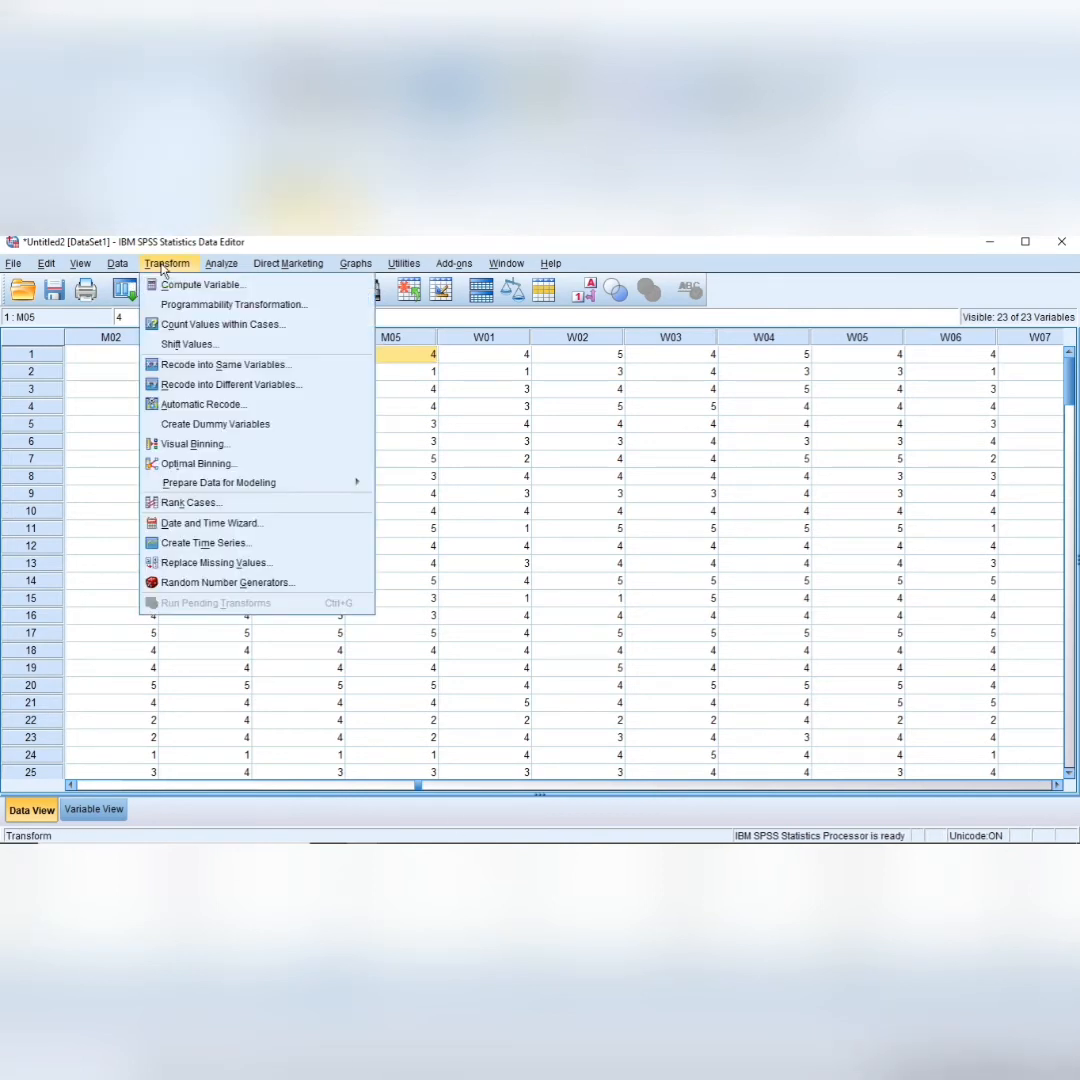
pyautogui.click(185, 288)
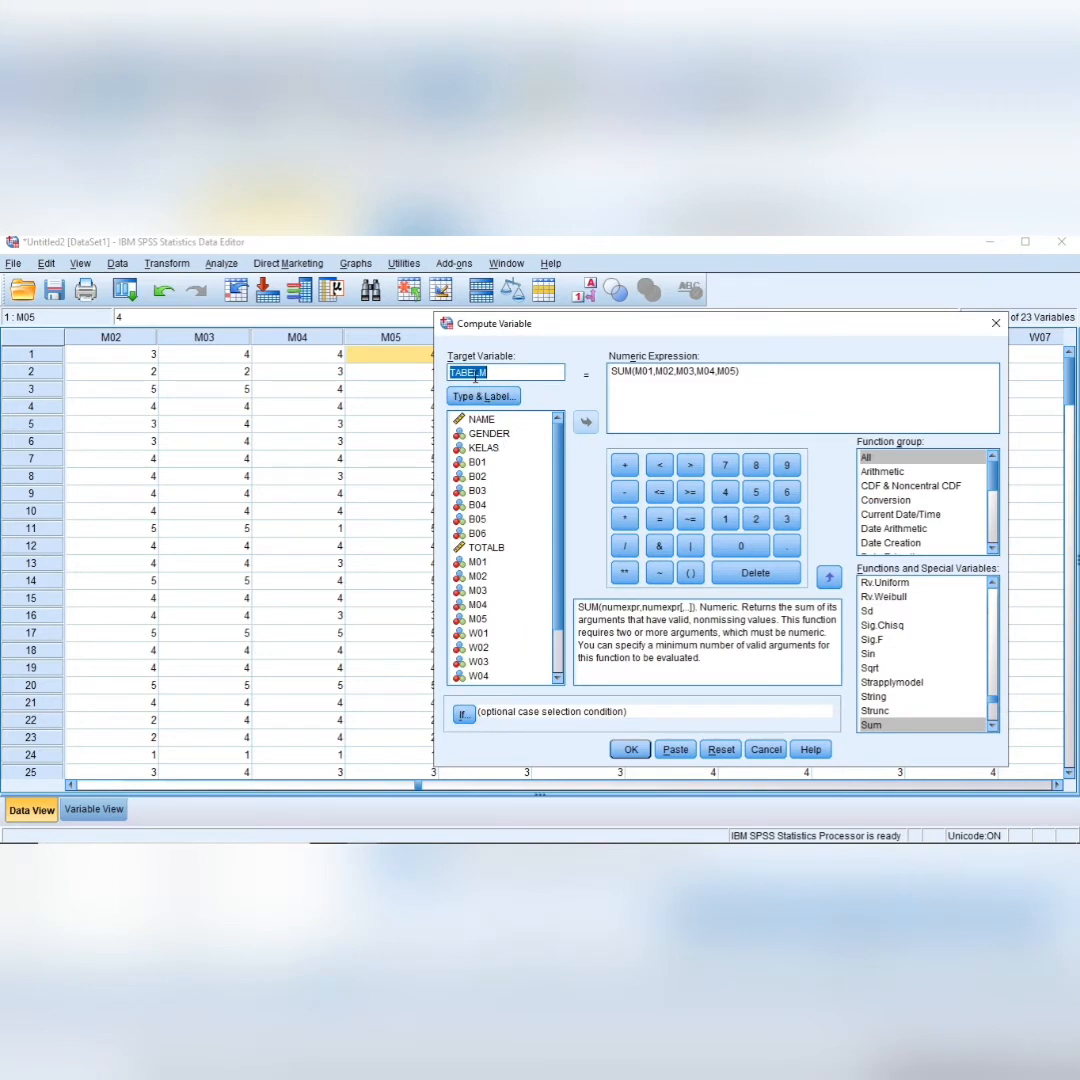
pyautogui.click(532, 372)
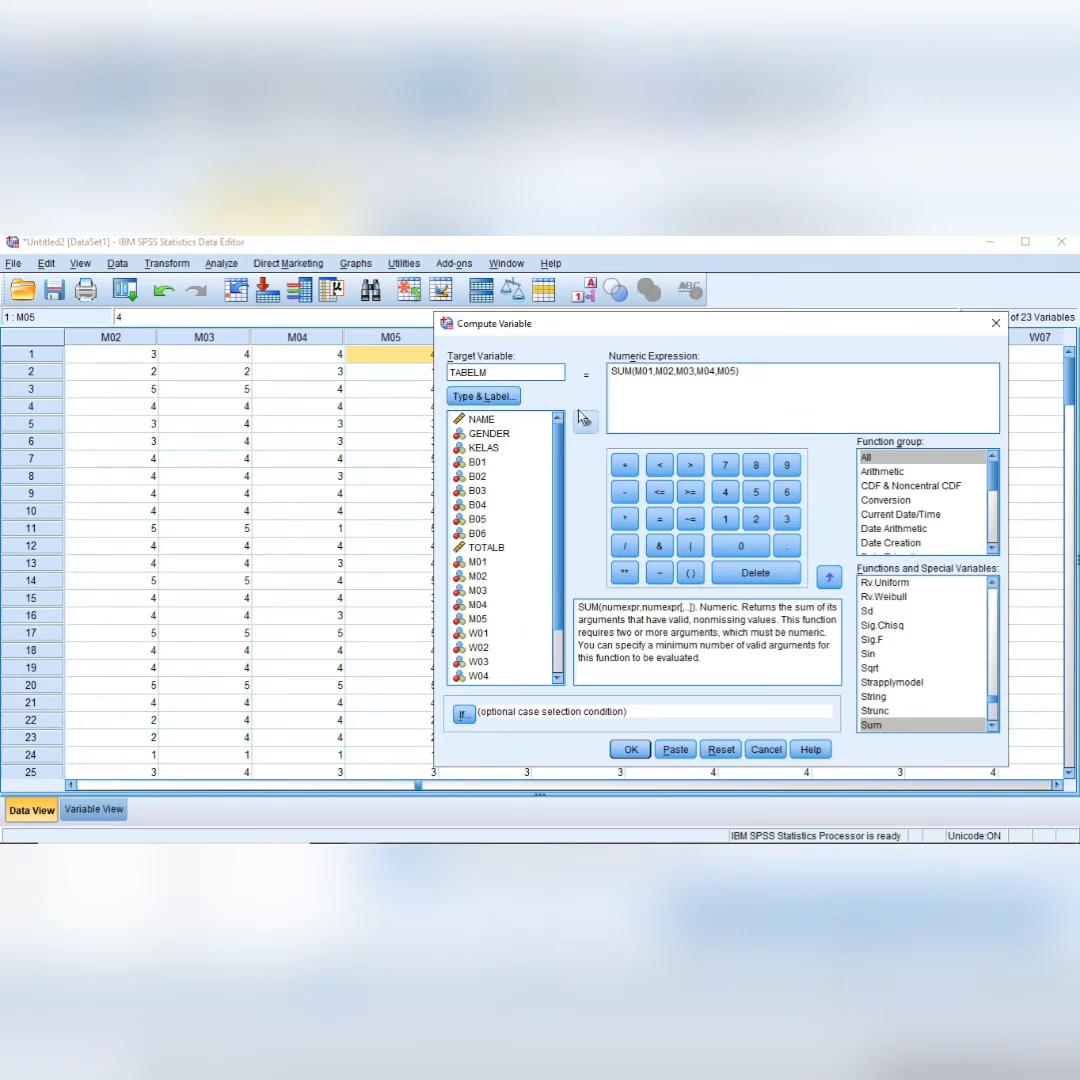
pyautogui.click(508, 397)
pyautogui.write('t')
pyautogui.press('BackSpace')
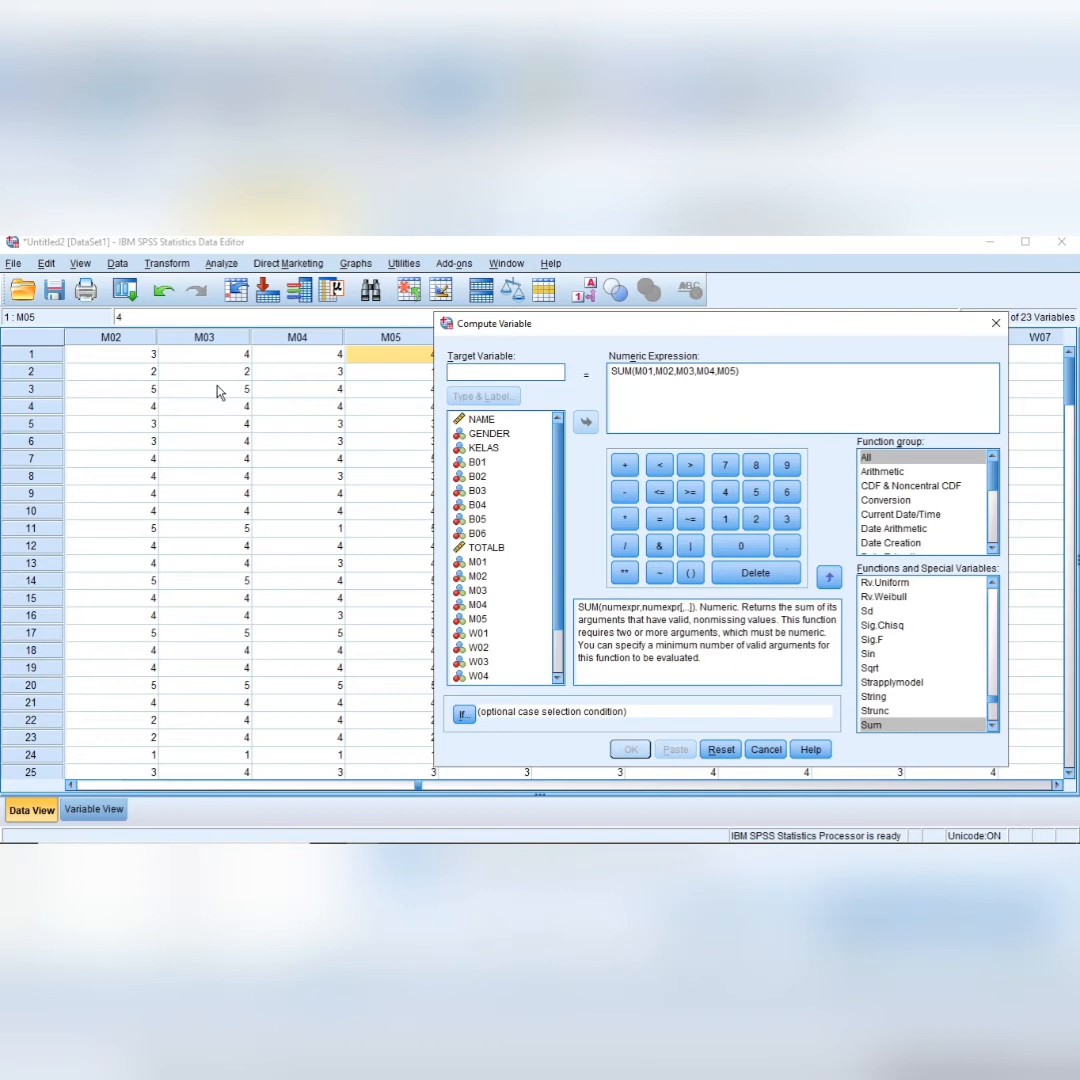
pyautogui.write('TOTALM')
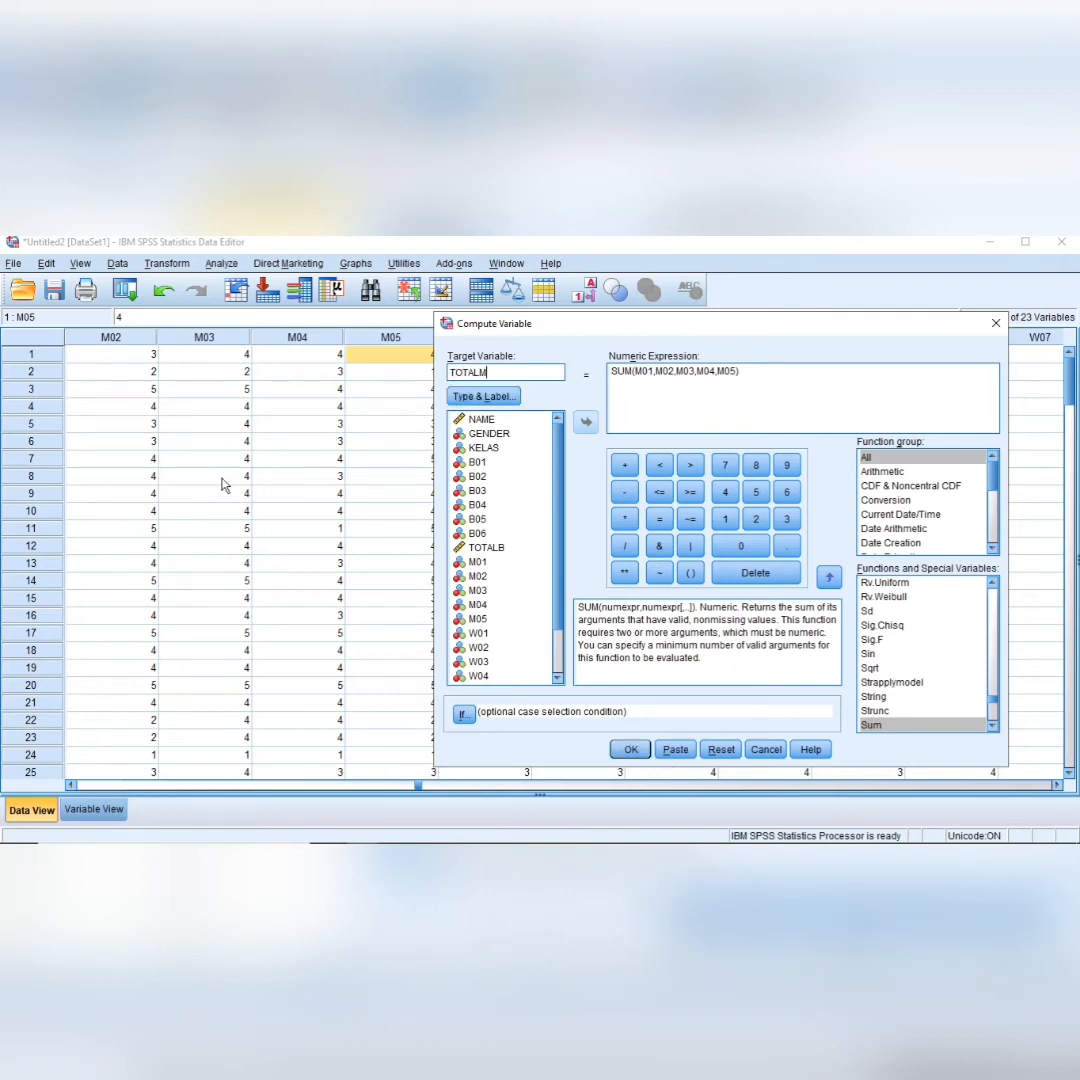
# - Clear the existing numeric expression and insert the Sum function from the All function group in its place
pyautogui.moveTo(762, 376); pyautogui.dragTo(374, 313)
pyautogui.press('BackSpace')
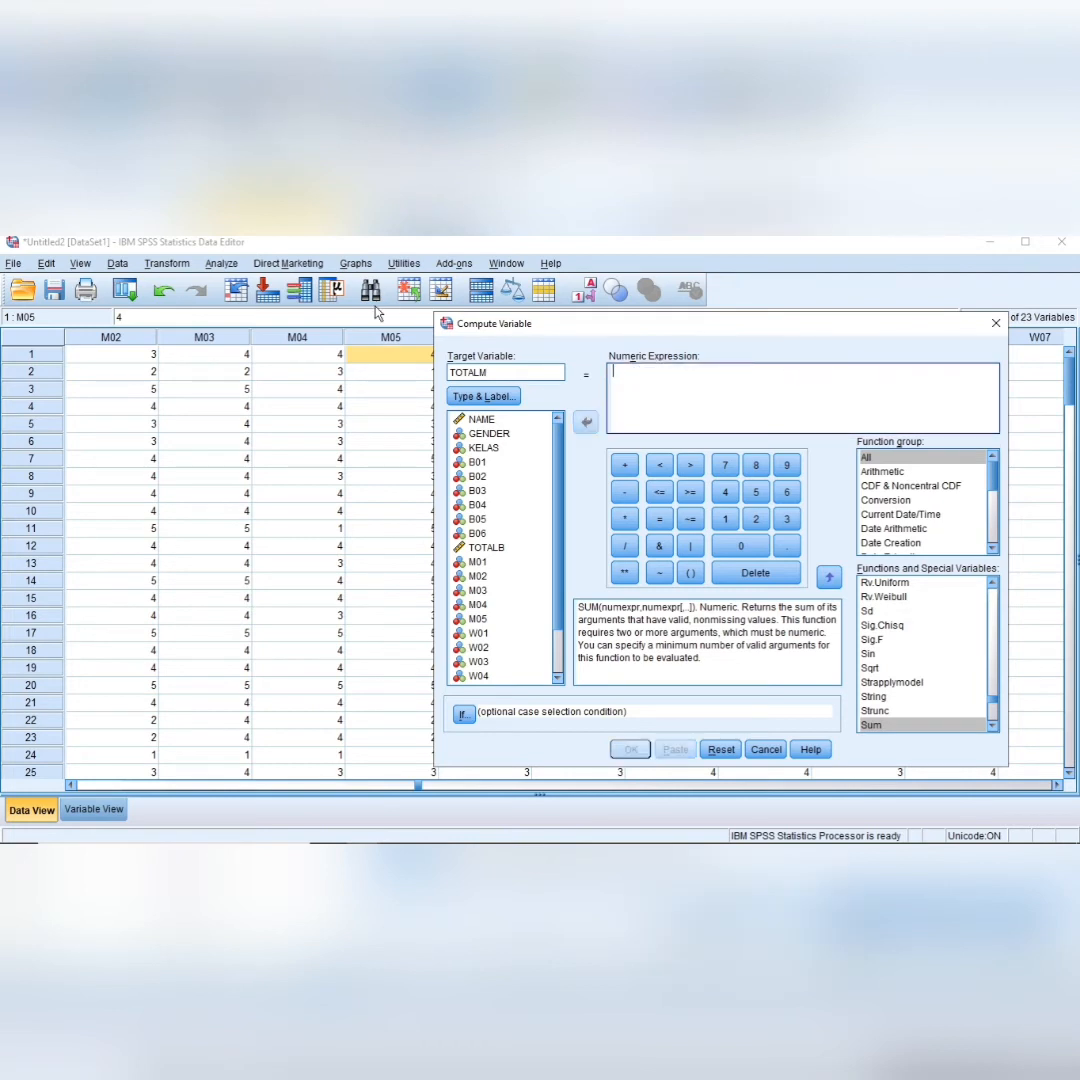
pyautogui.click(893, 459)
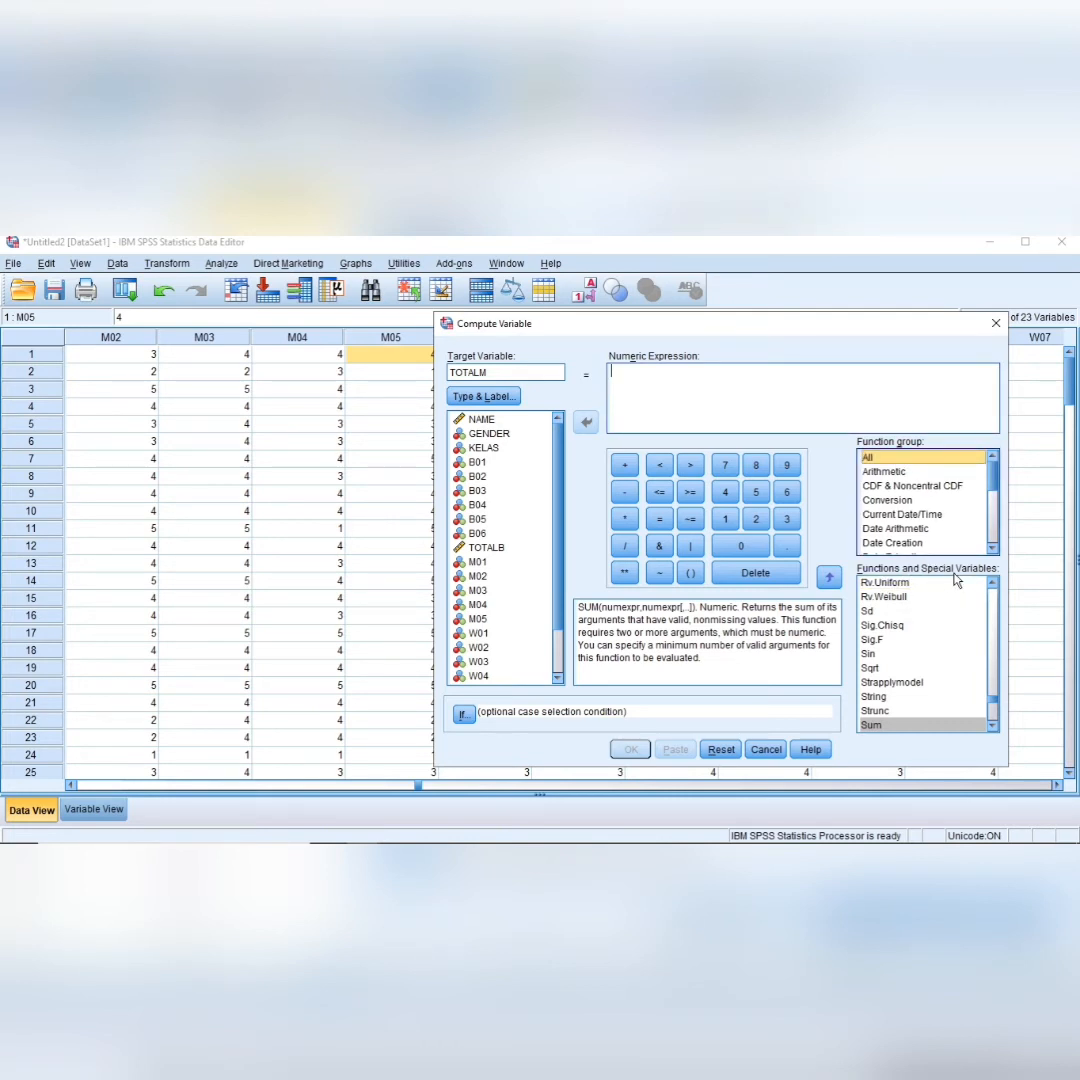
pyautogui.click(885, 725)
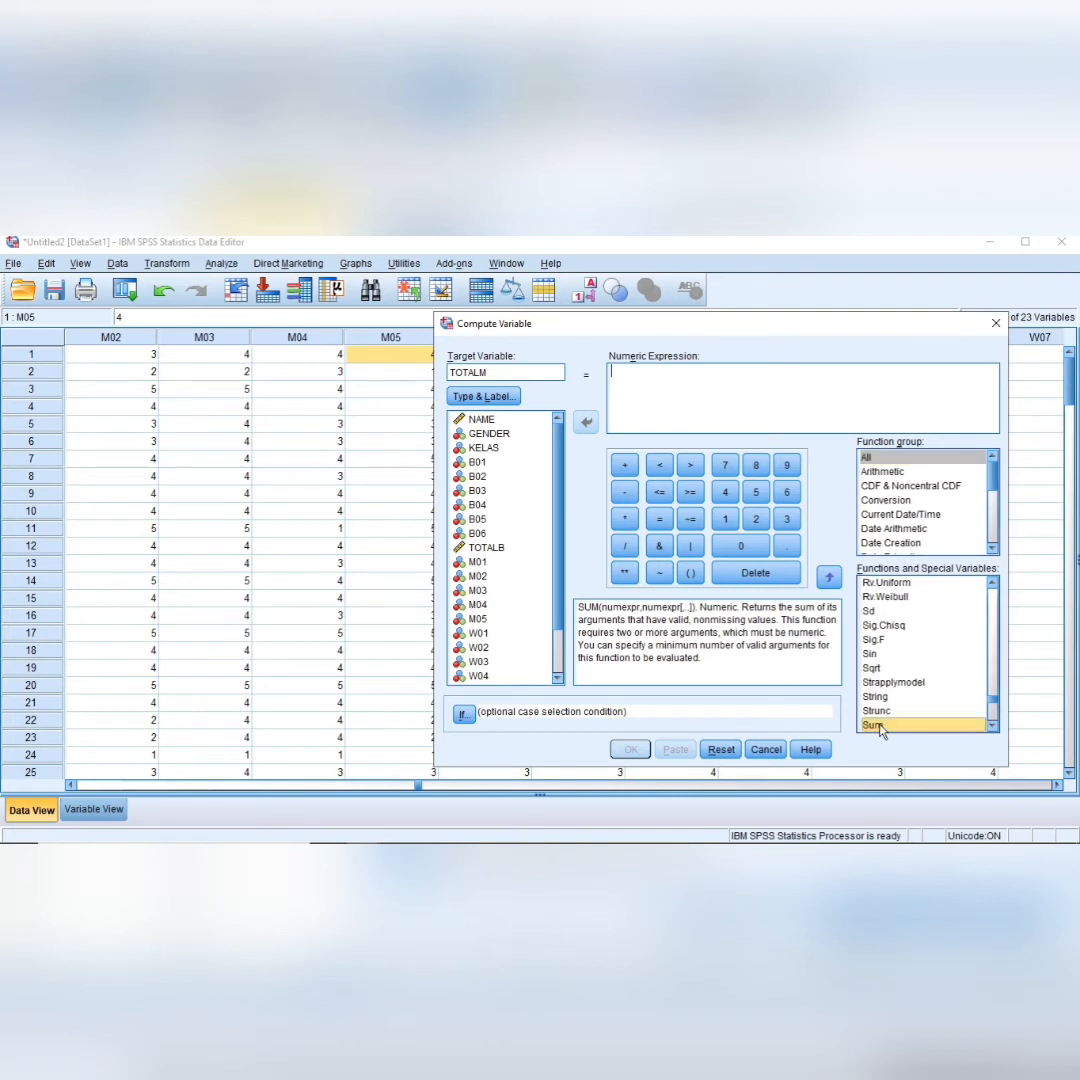
pyautogui.click(829, 579)
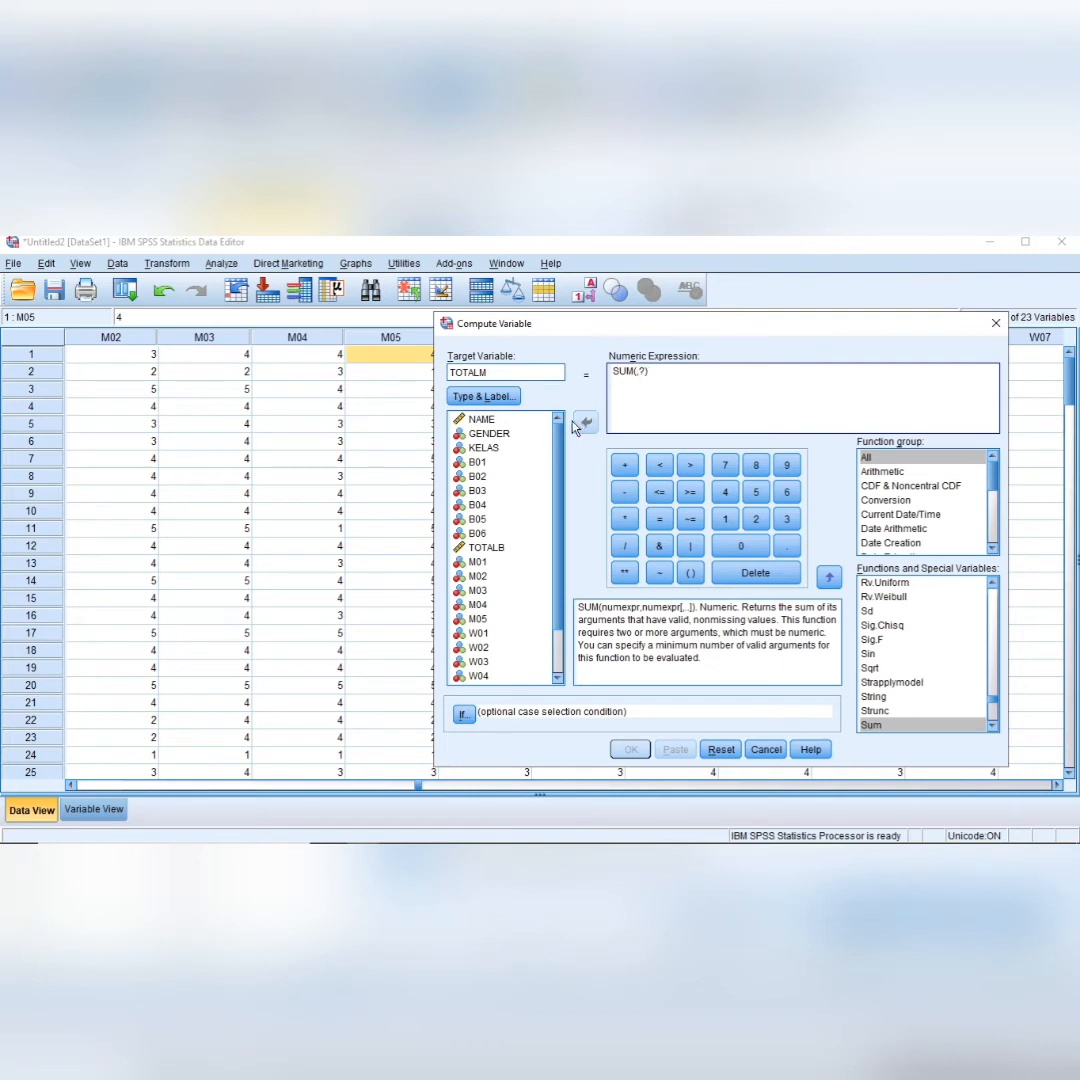
# - Replace the Sum function's placeholder arguments with M01, M02 and M03, separated by commas
pyautogui.scroll(-1, 479, 530)
pyautogui.click(478, 520)
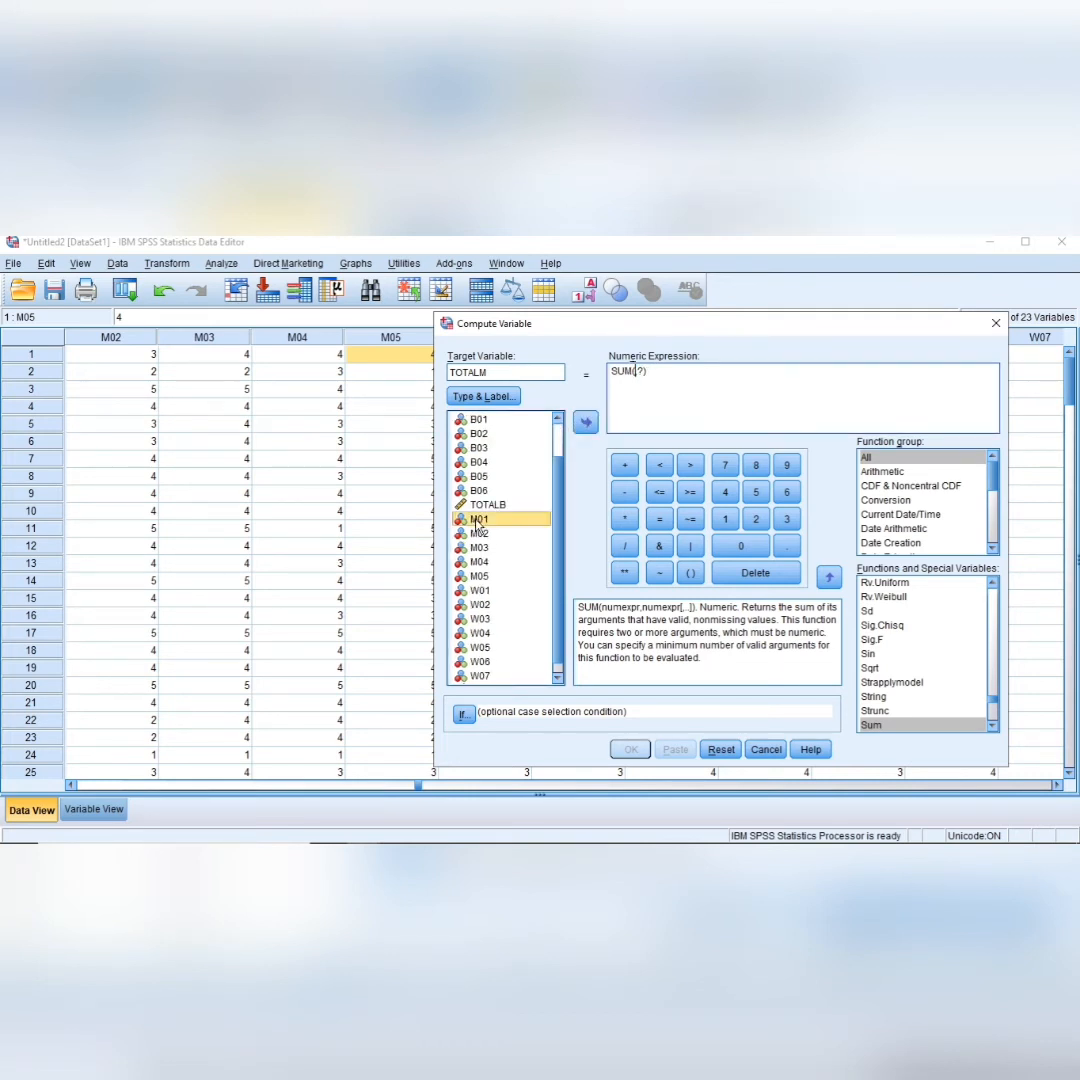
pyautogui.click(586, 423)
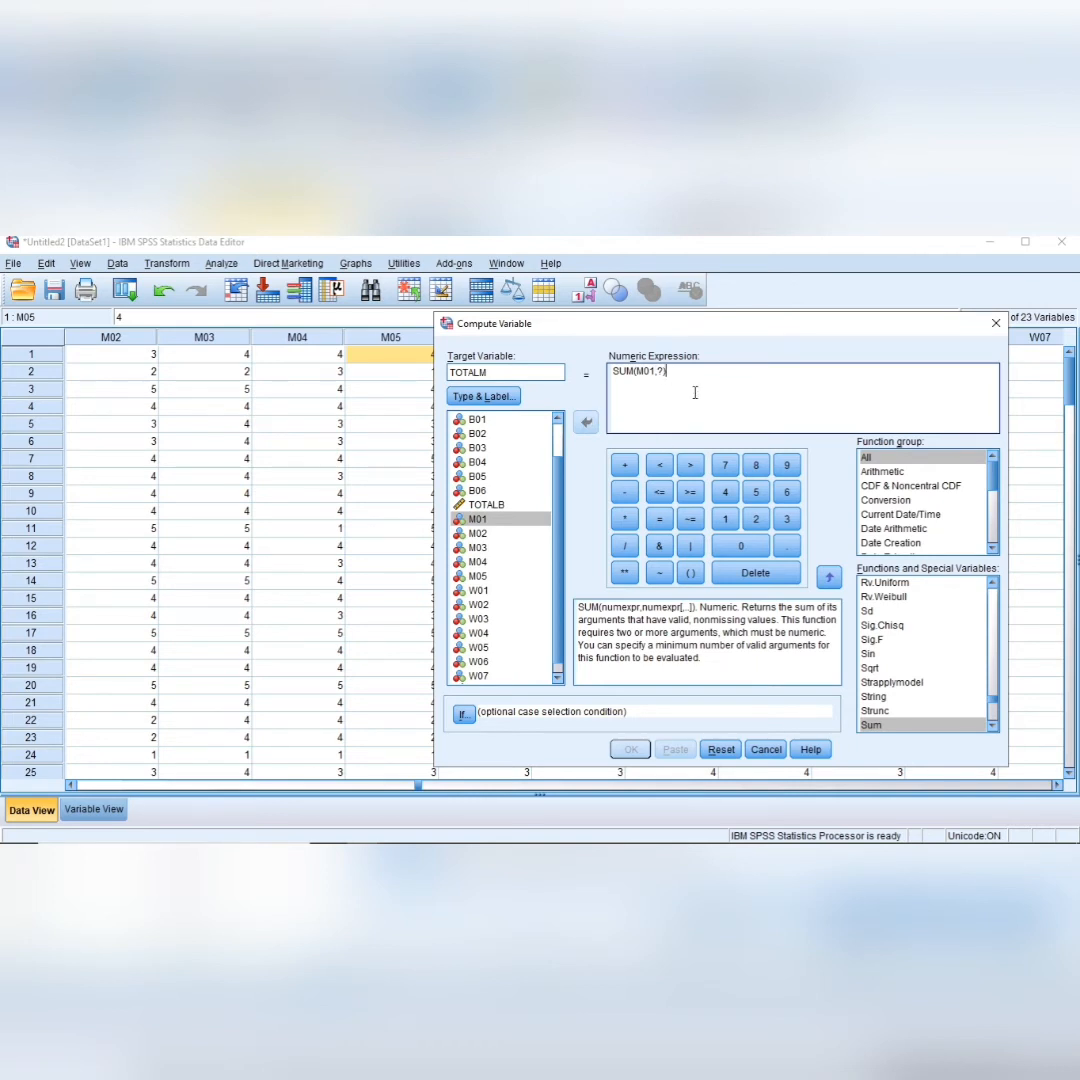
pyautogui.press('Delete')
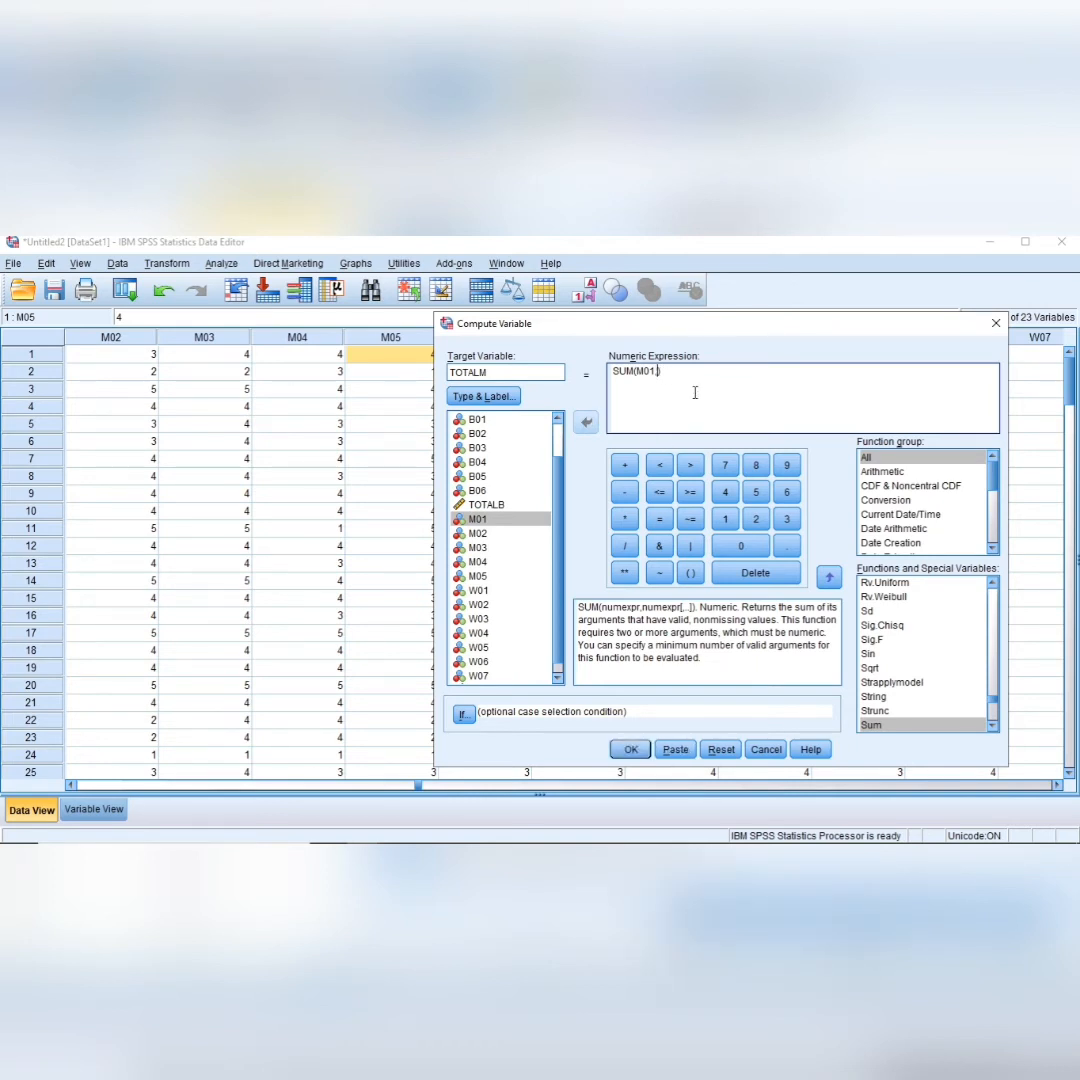
pyautogui.click(500, 534)
pyautogui.click(587, 424)
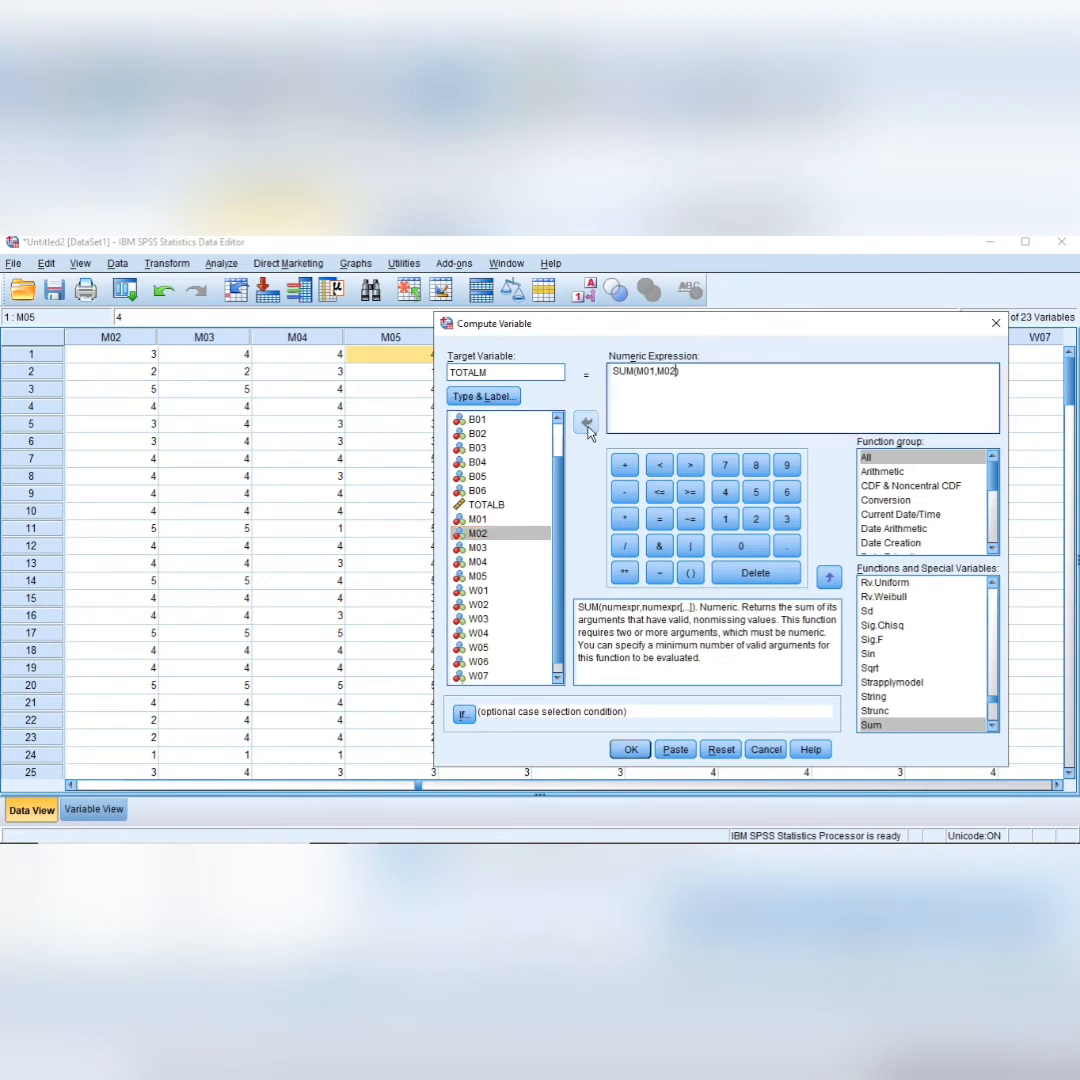
pyautogui.write(',')
pyautogui.click(500, 549)
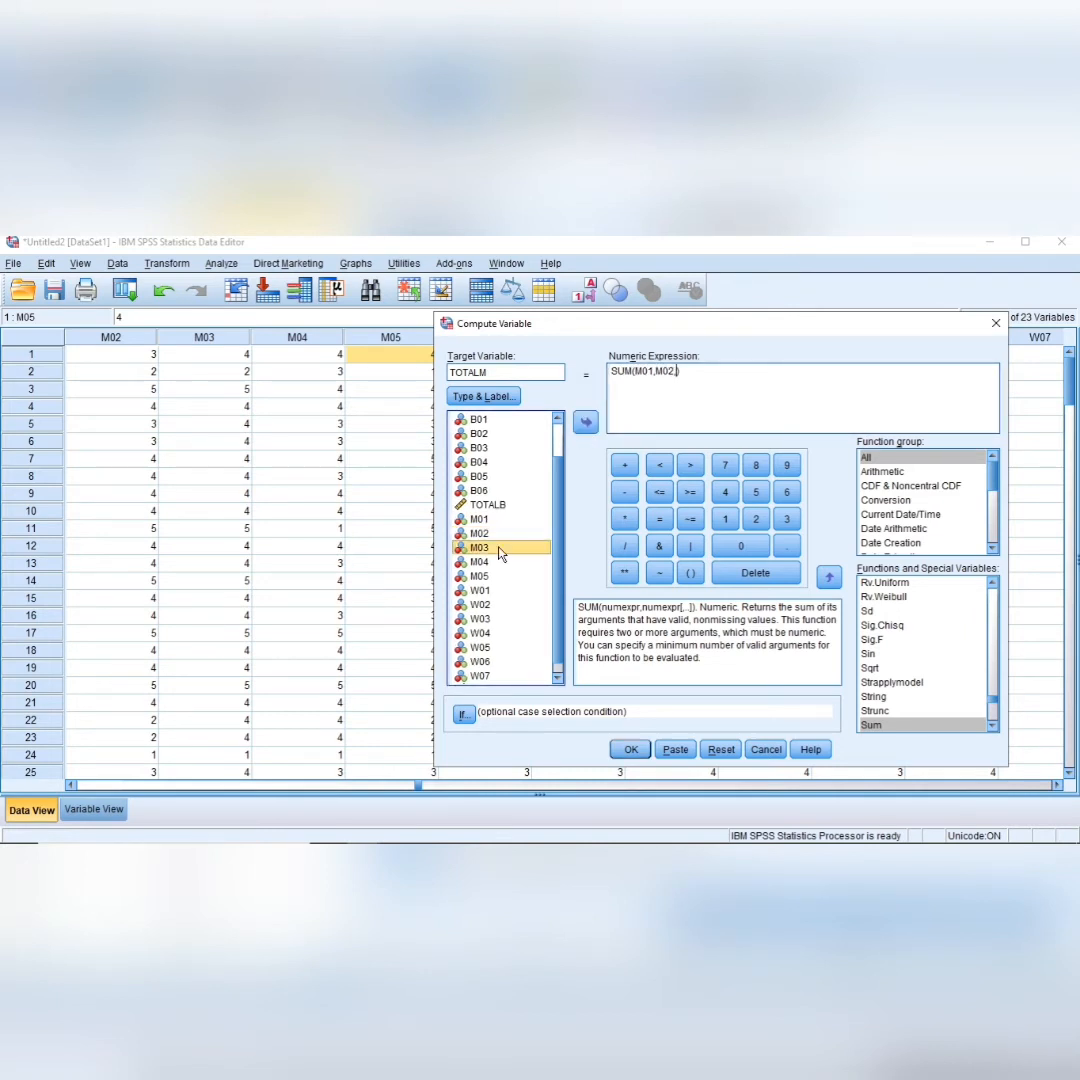
pyautogui.click(583, 430)
pyautogui.write(',')
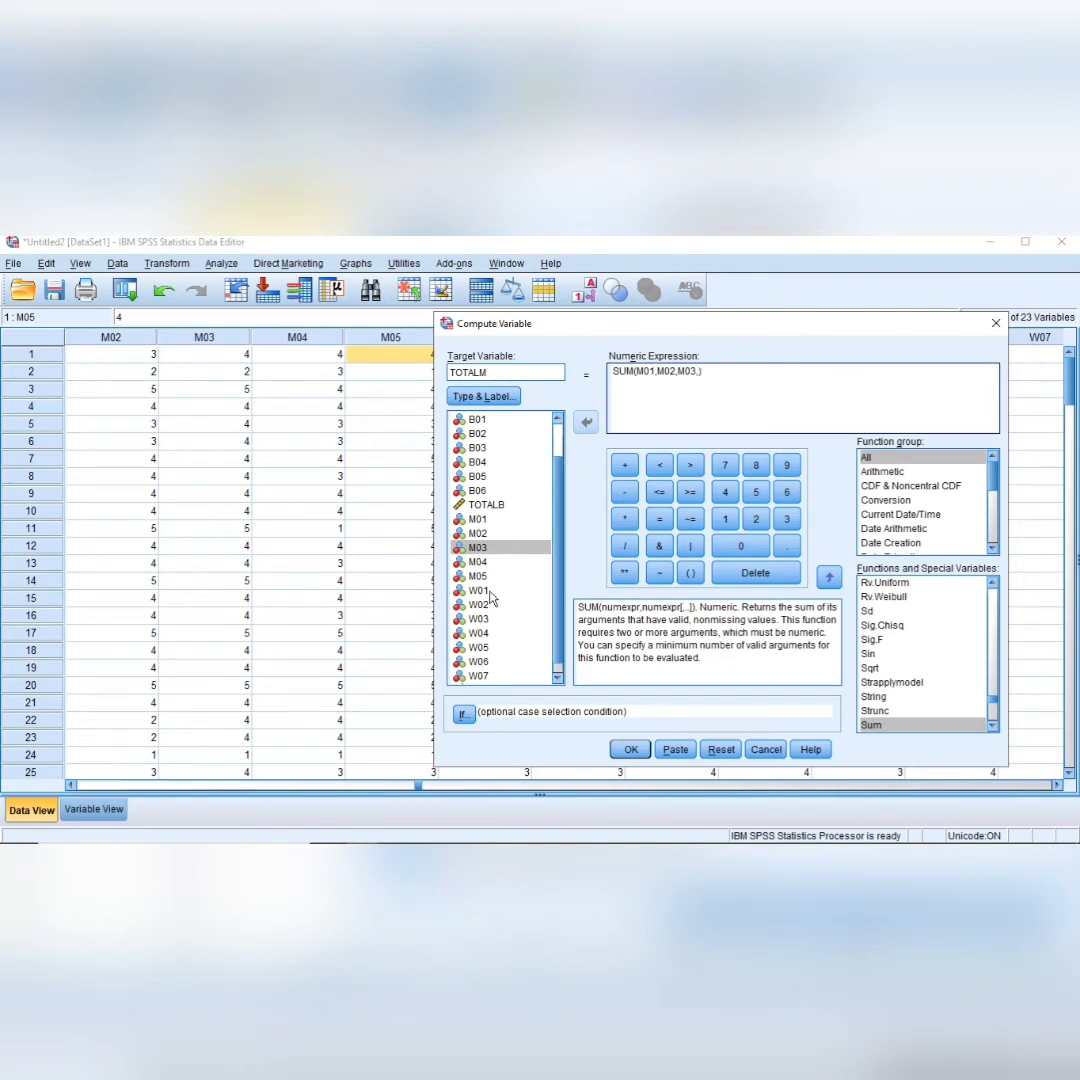
# - Add M04 and M05 to the Sum expression and run the TOTALM computation
pyautogui.click(480, 562)
pyautogui.click(588, 428)
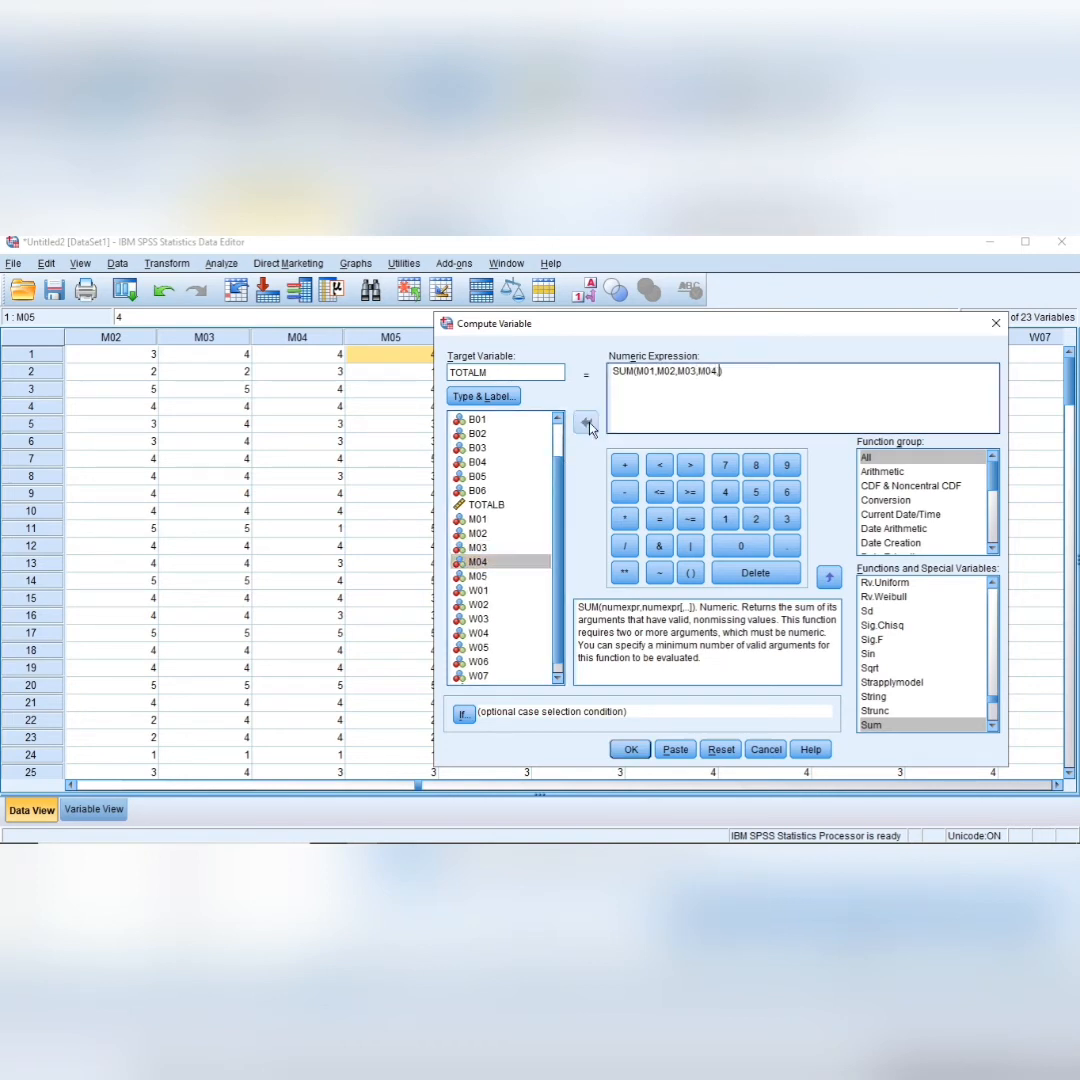
pyautogui.write(',')
pyautogui.click(478, 576)
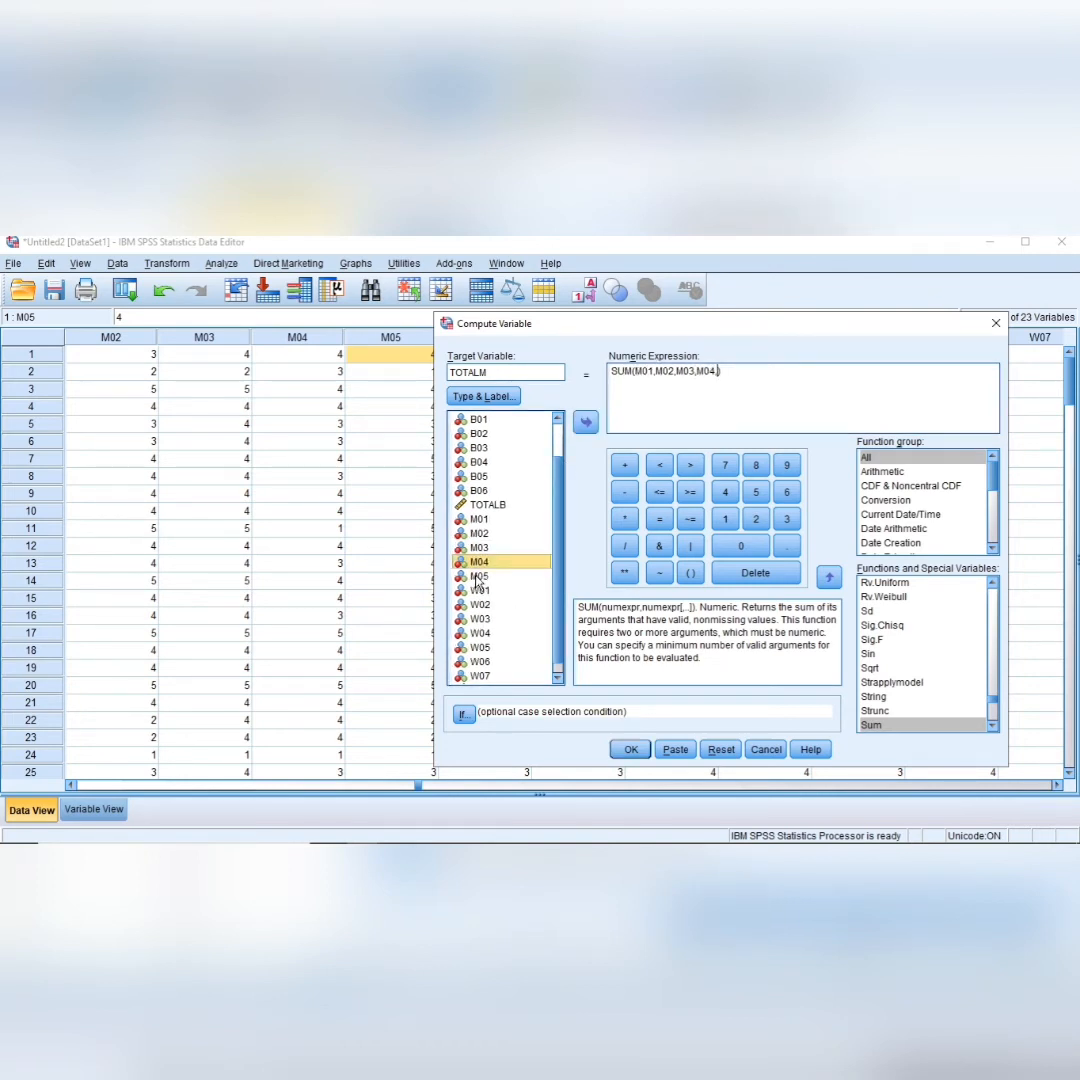
pyautogui.click(585, 425)
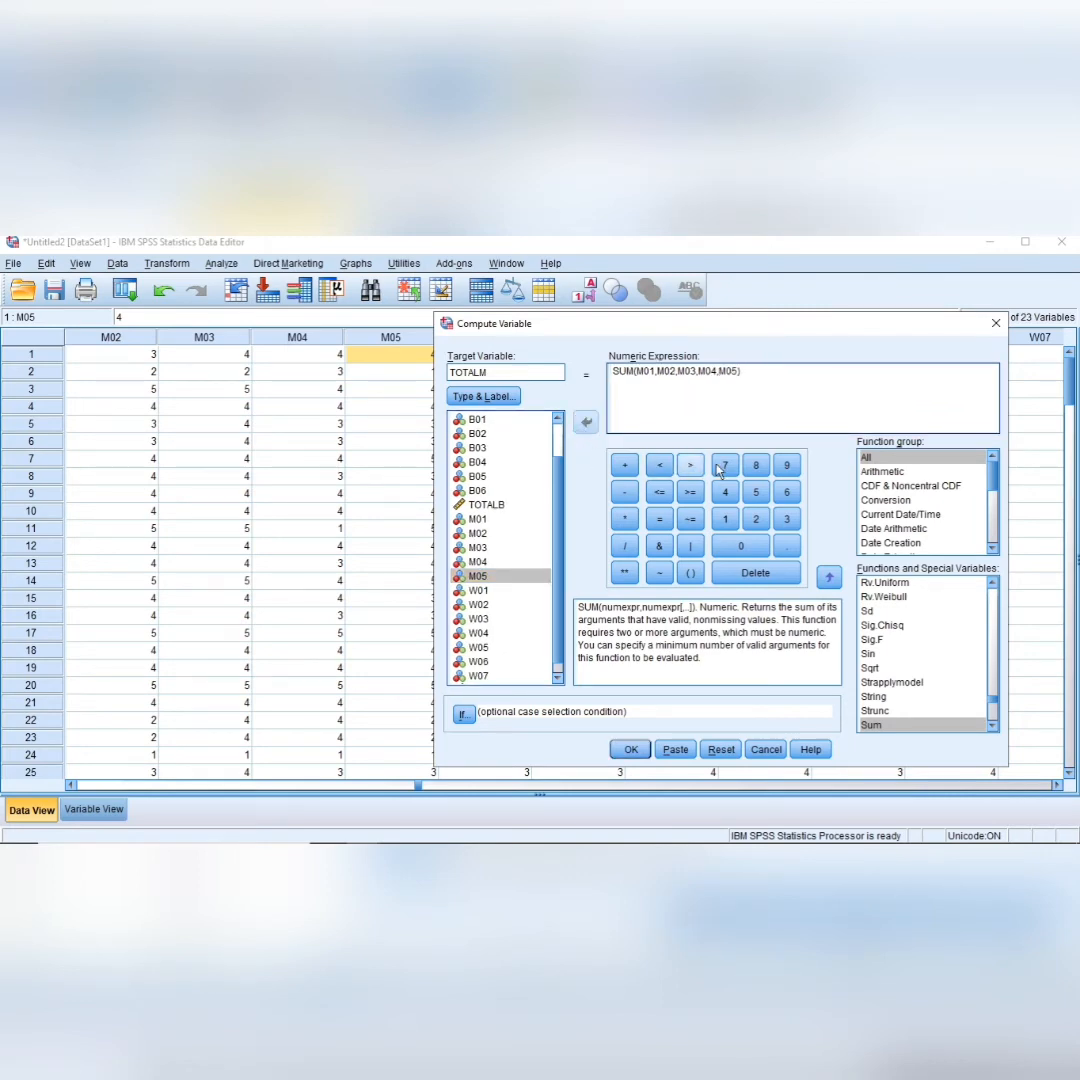
pyautogui.click(628, 750)
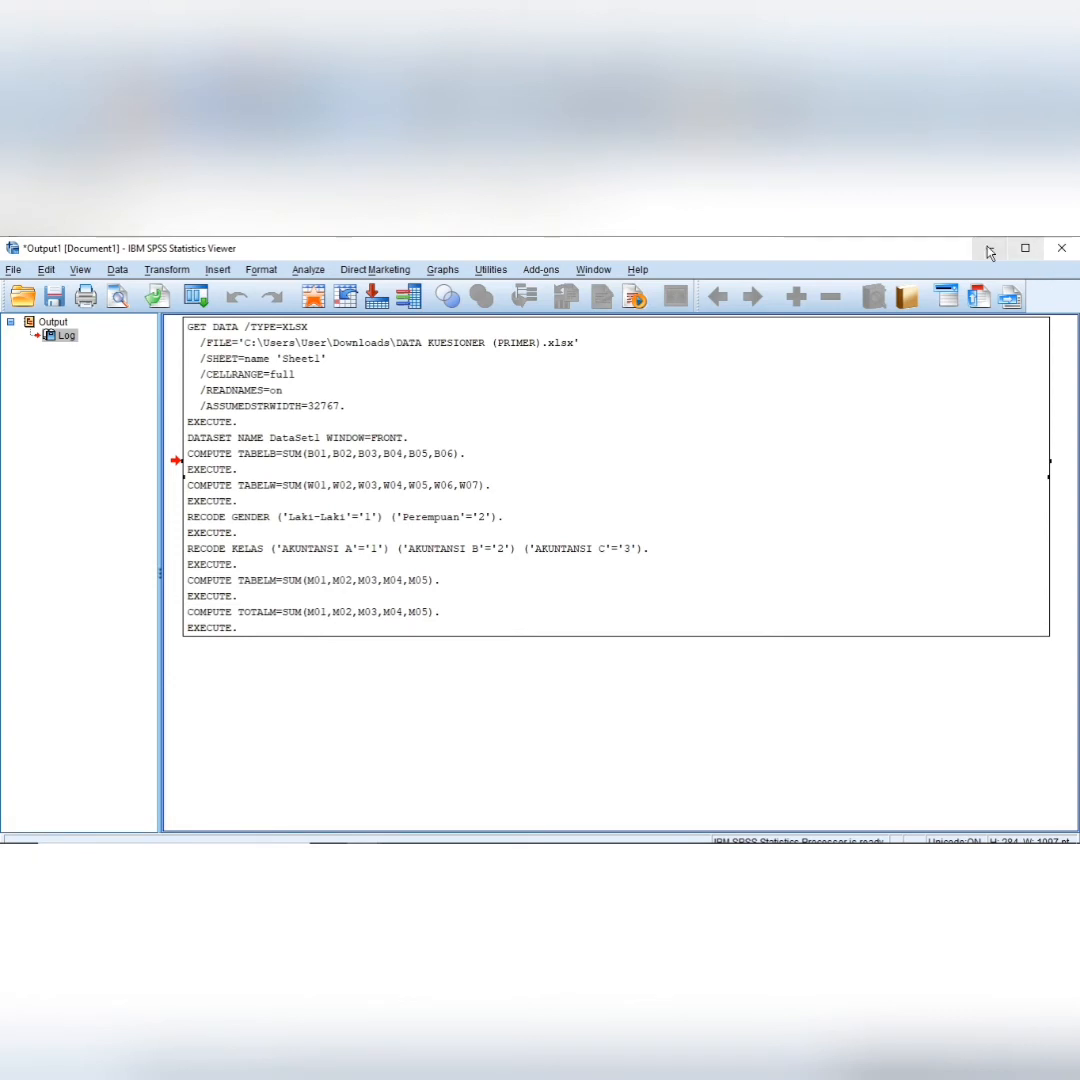
# - Return from the output log to the Data Editor and check the new TOTALM column after TOTALW
pyautogui.click(989, 252)
pyautogui.click(563, 338)
pyautogui.press('Right')
pyautogui.press('Right')
pyautogui.press('Right')
pyautogui.press('Right')
pyautogui.press('Right')
pyautogui.press('Right')
pyautogui.press('Right')
pyautogui.press('Right')
pyautogui.press('Right')
pyautogui.press('Right')
pyautogui.press('Right')
pyautogui.press('Right')
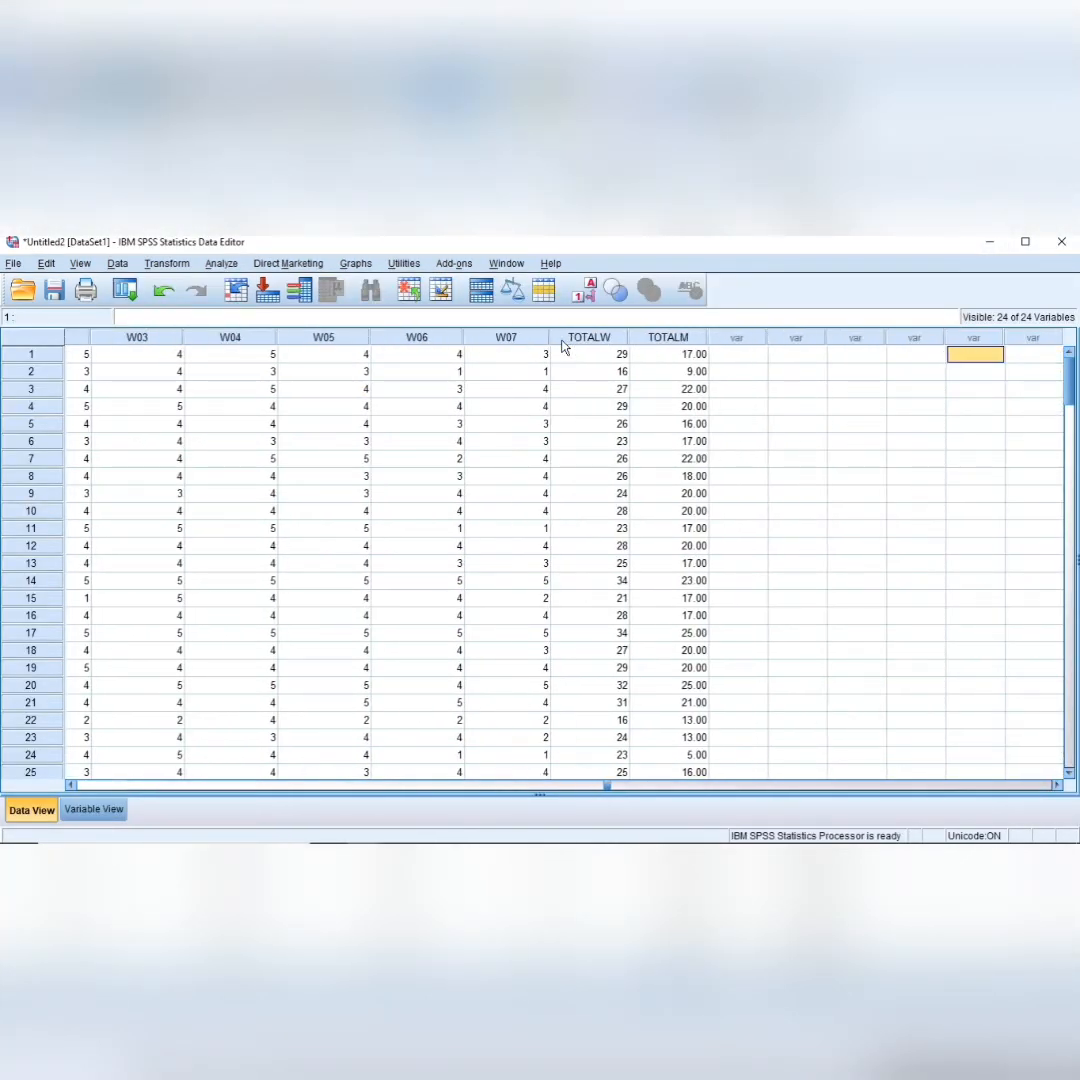
pyautogui.press('Left')
pyautogui.press('Left')
pyautogui.press('Left')
pyautogui.press('Left')
pyautogui.press('Left')
pyautogui.press('Right')
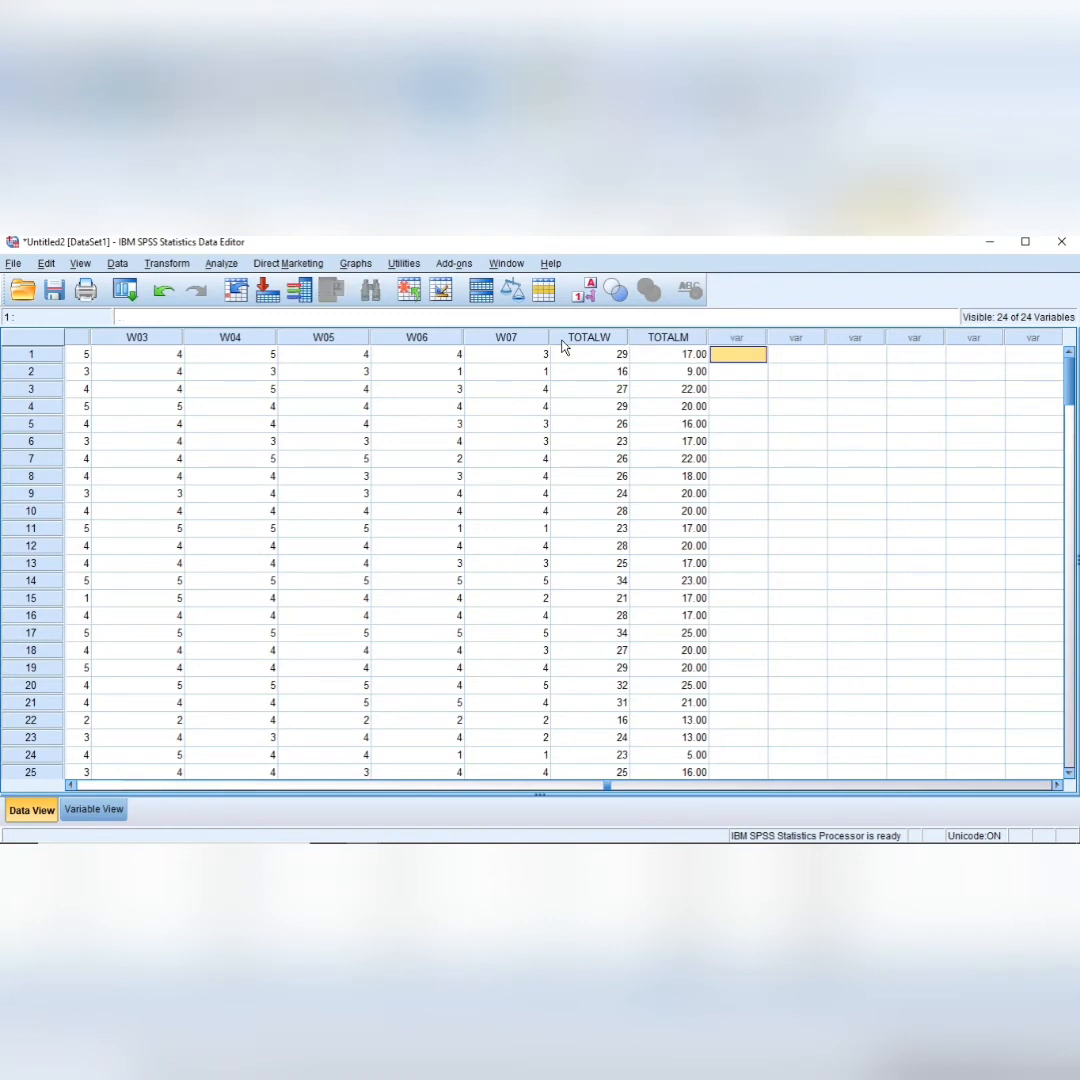
pyautogui.press('Left')
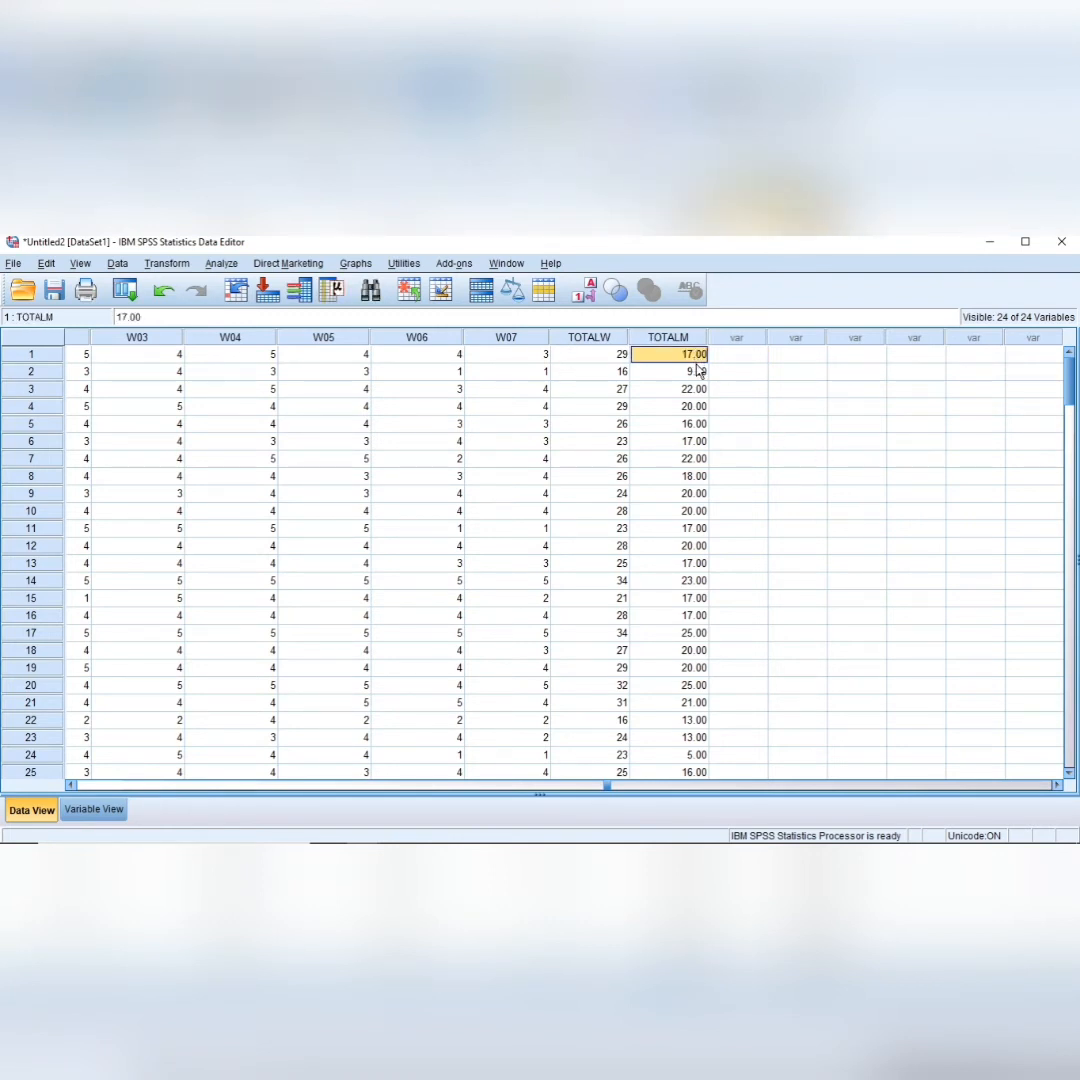
# - Set the decimals of the TOTALM variable to 0 and return to the data values
pyautogui.click(96, 810)
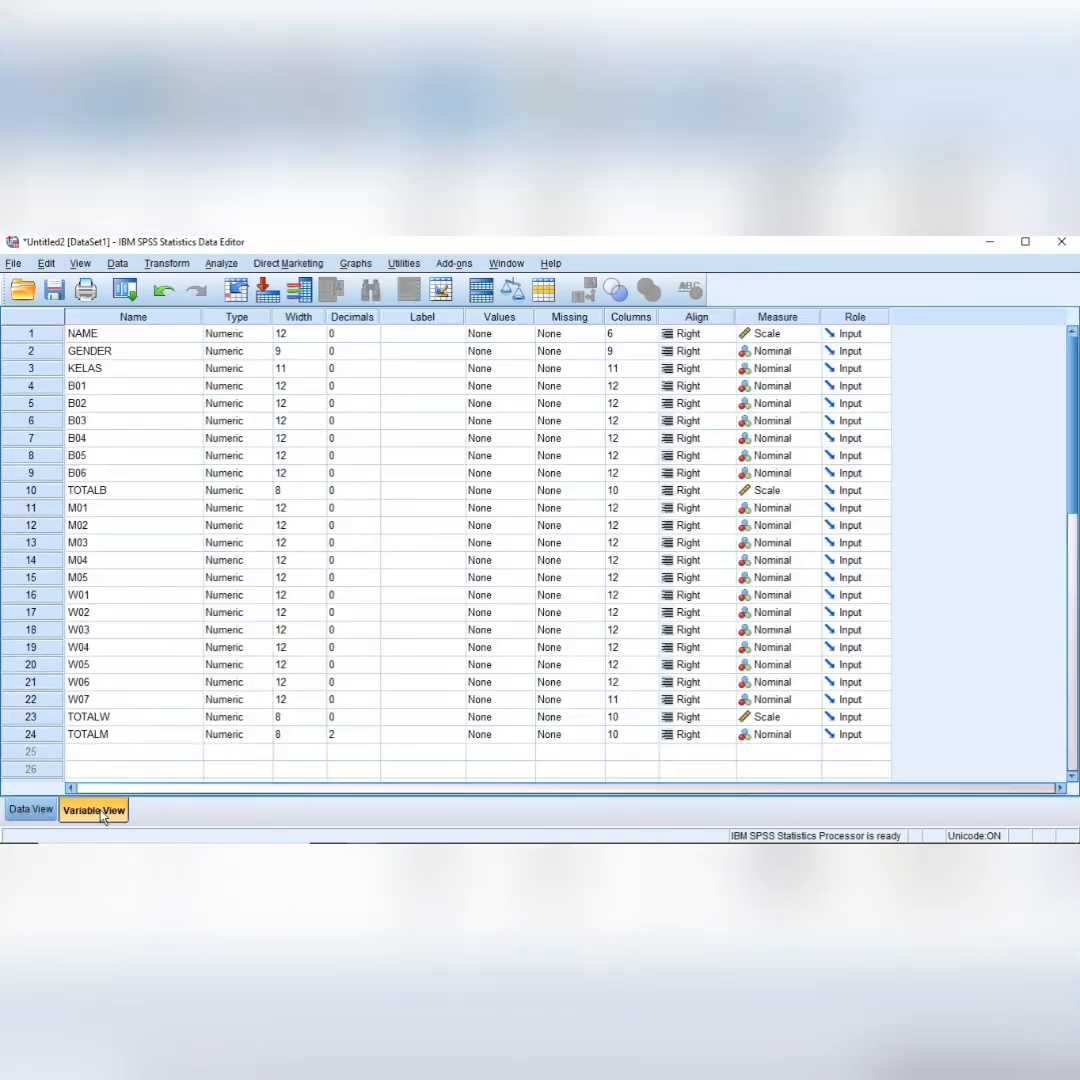
pyautogui.click(337, 734)
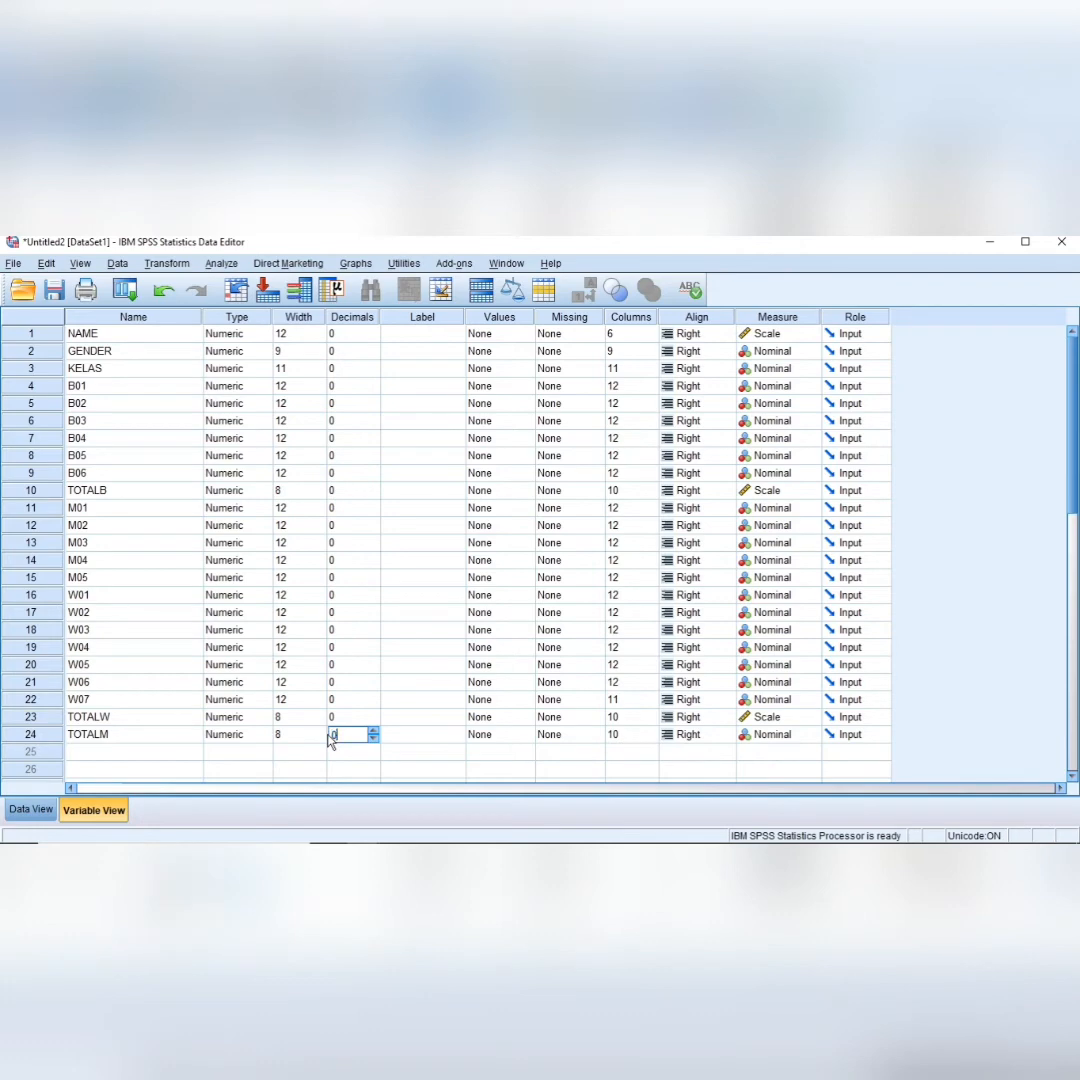
pyautogui.press('Tab')
pyautogui.click(31, 809)
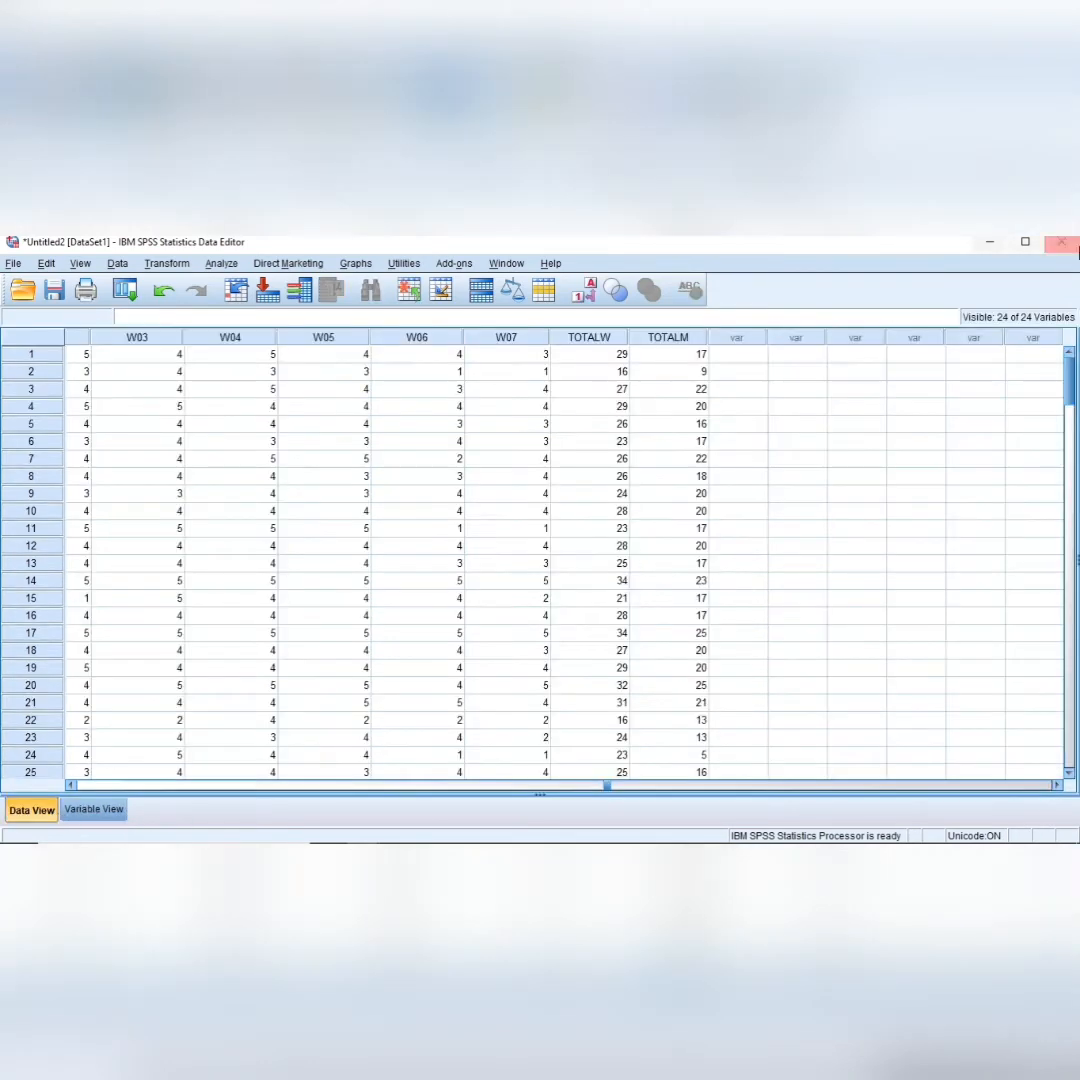
# - Examine the first case from TOTALW back to M05 to locate where the M items end
pyautogui.click(578, 356)
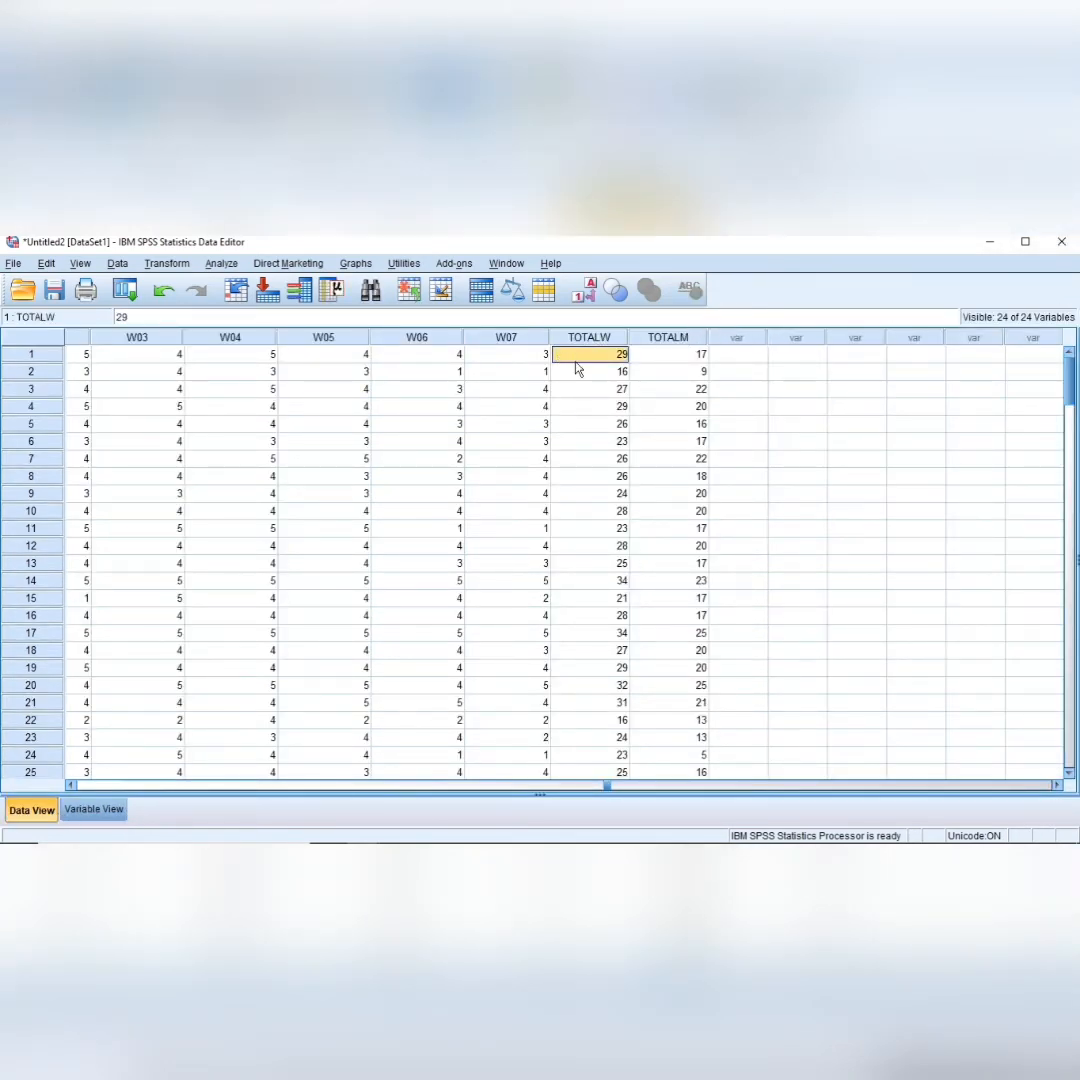
pyautogui.press('Left')
pyautogui.press('Left')
pyautogui.press('Left')
pyautogui.press('Left')
pyautogui.press('Left')
pyautogui.press('Left')
pyautogui.press('Left')
pyautogui.press('Left')
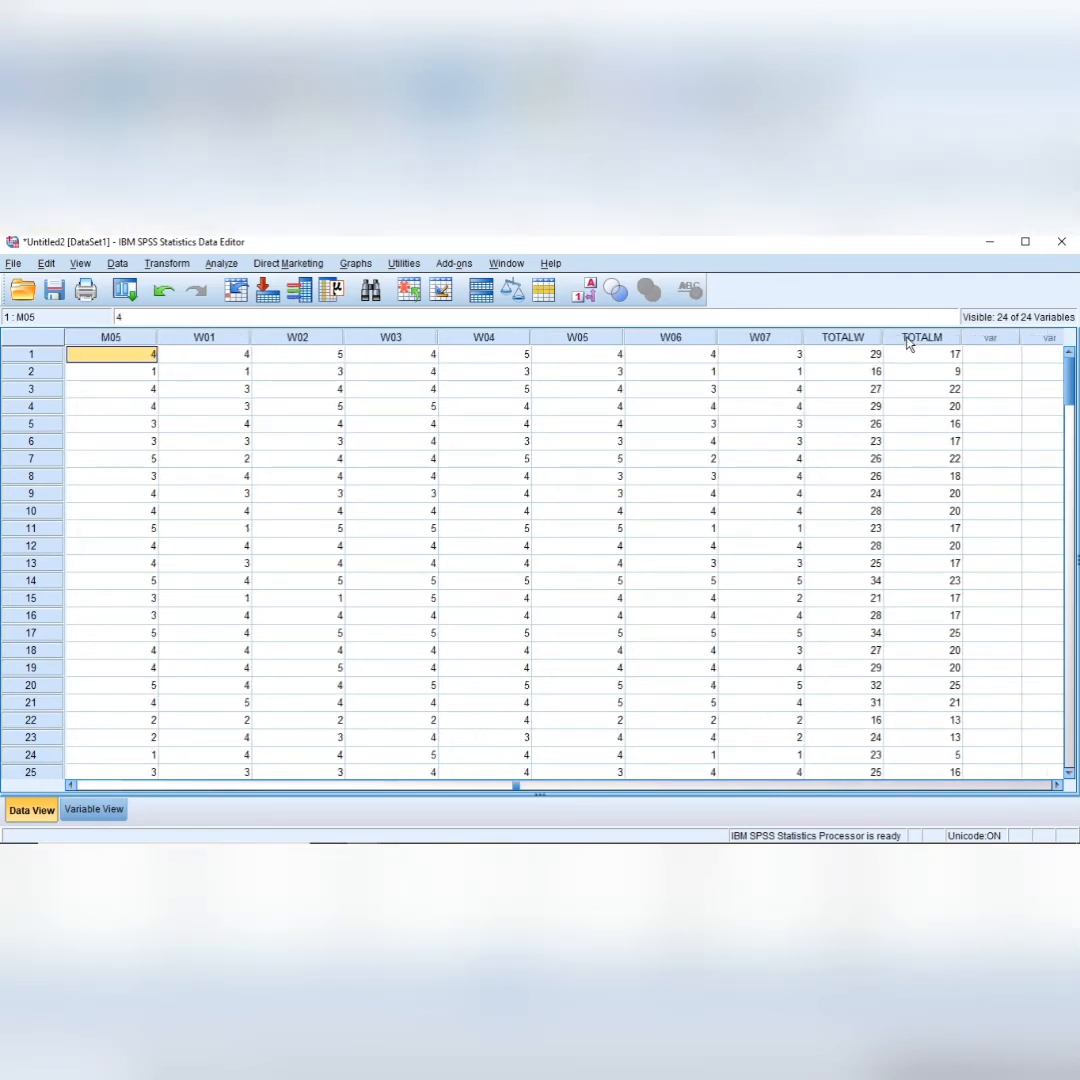
# - Try to move the TOTALM column next to the M items
pyautogui.moveTo(908, 344); pyautogui.dragTo(560, 480)
pyautogui.click(972, 356)
pyautogui.click(932, 343)
pyautogui.click(995, 356)
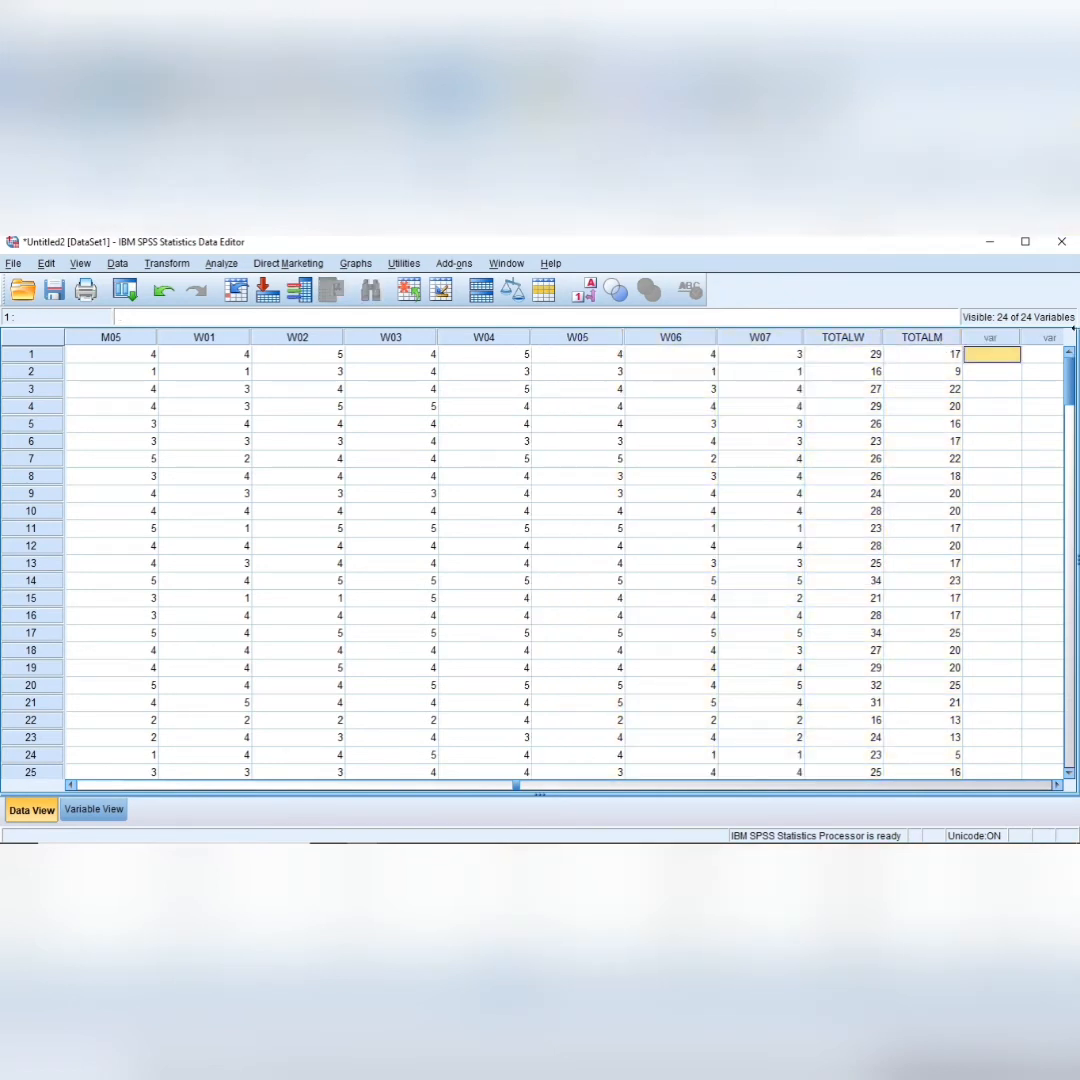
# - Select the whole TOTALM column in the data values and move it between M05 and W01
pyautogui.click(907, 339)
pyautogui.doubleClick(907, 340)
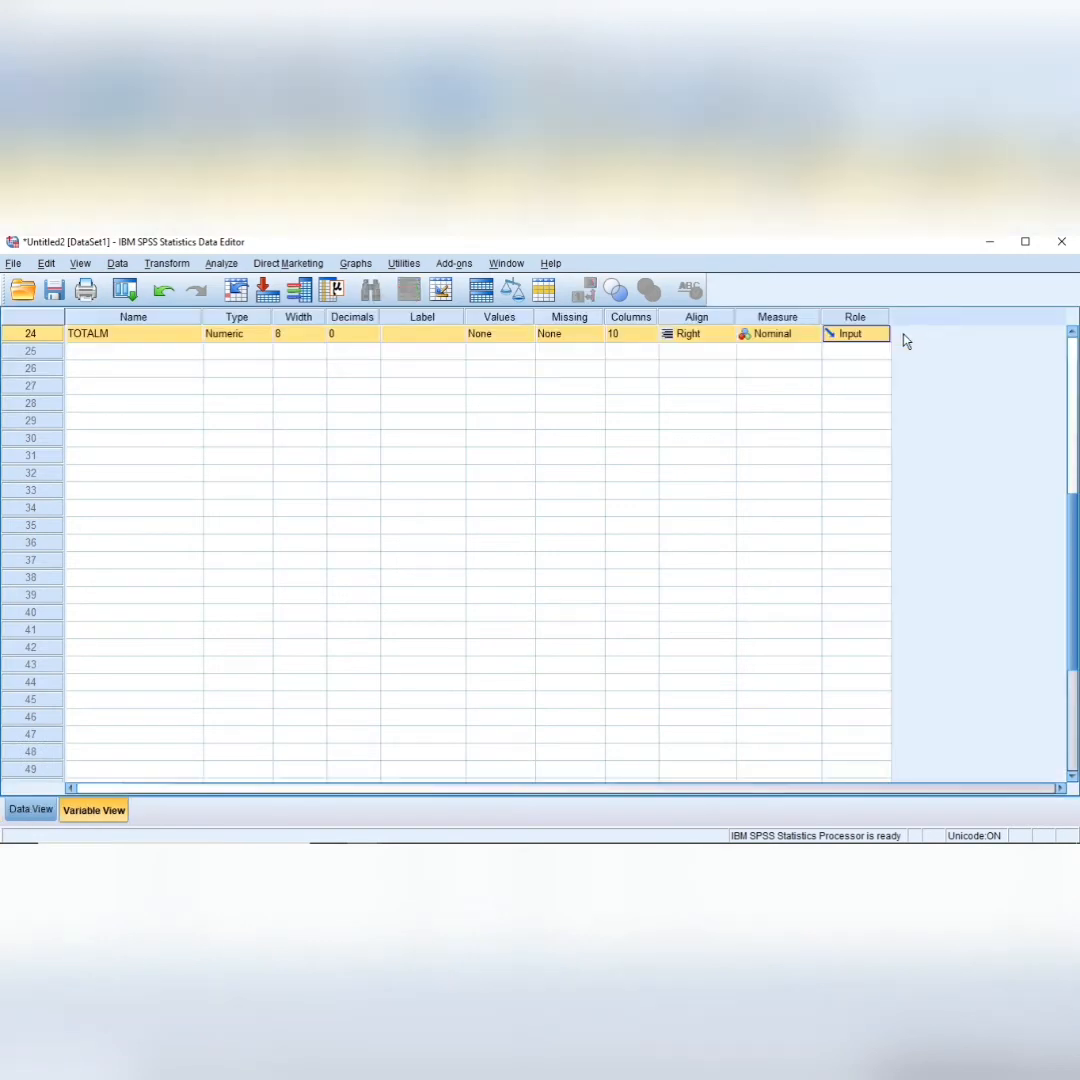
pyautogui.click(30, 810)
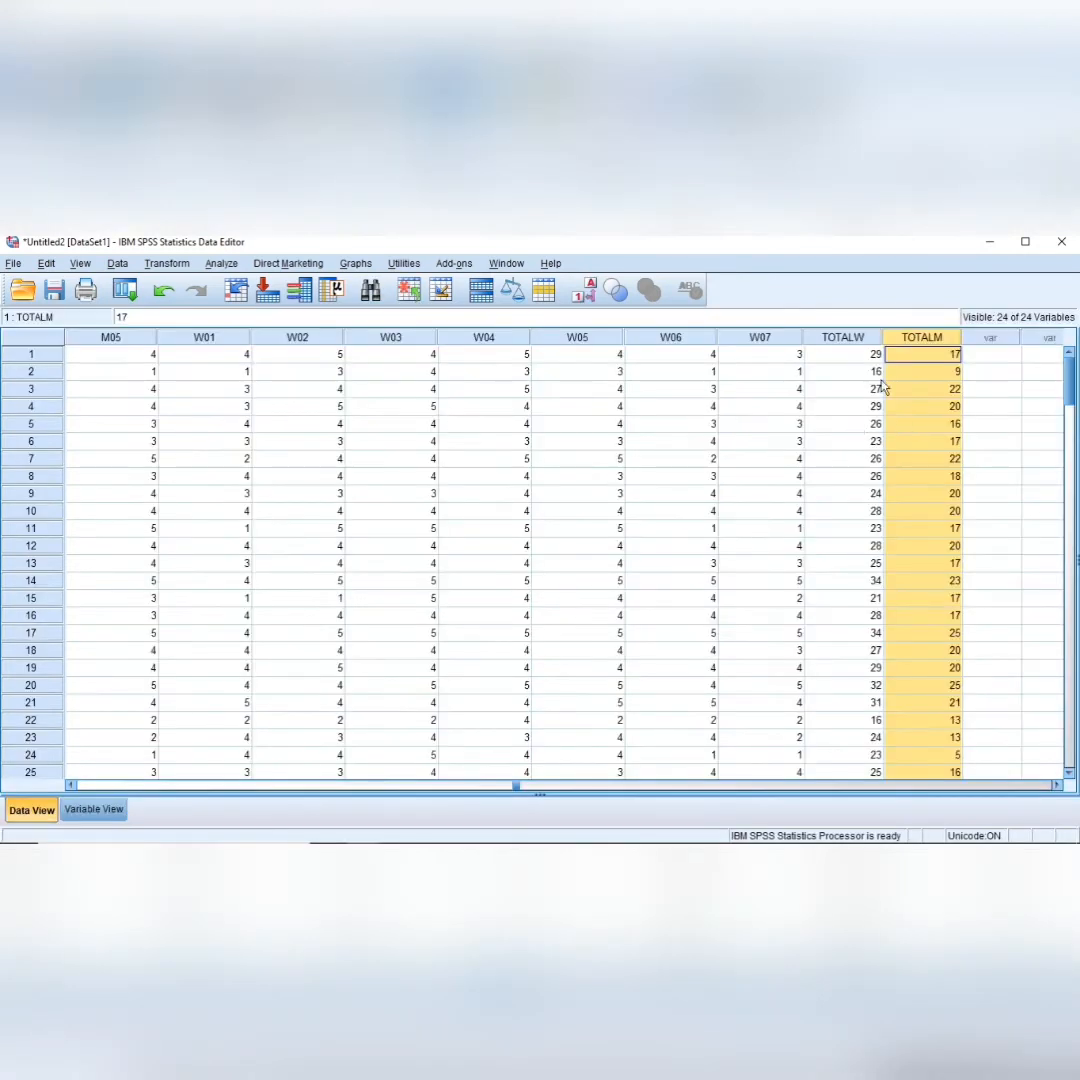
pyautogui.moveTo(909, 338); pyautogui.dragTo(183, 341)
pyautogui.click(150, 339)
# - Examine the rearranged B, M and W columns with their totals, including the last variable's definition, and return to the data values
pyautogui.press('Left')
pyautogui.press('Left')
pyautogui.press('Left')
pyautogui.press('Left')
pyautogui.press('Left')
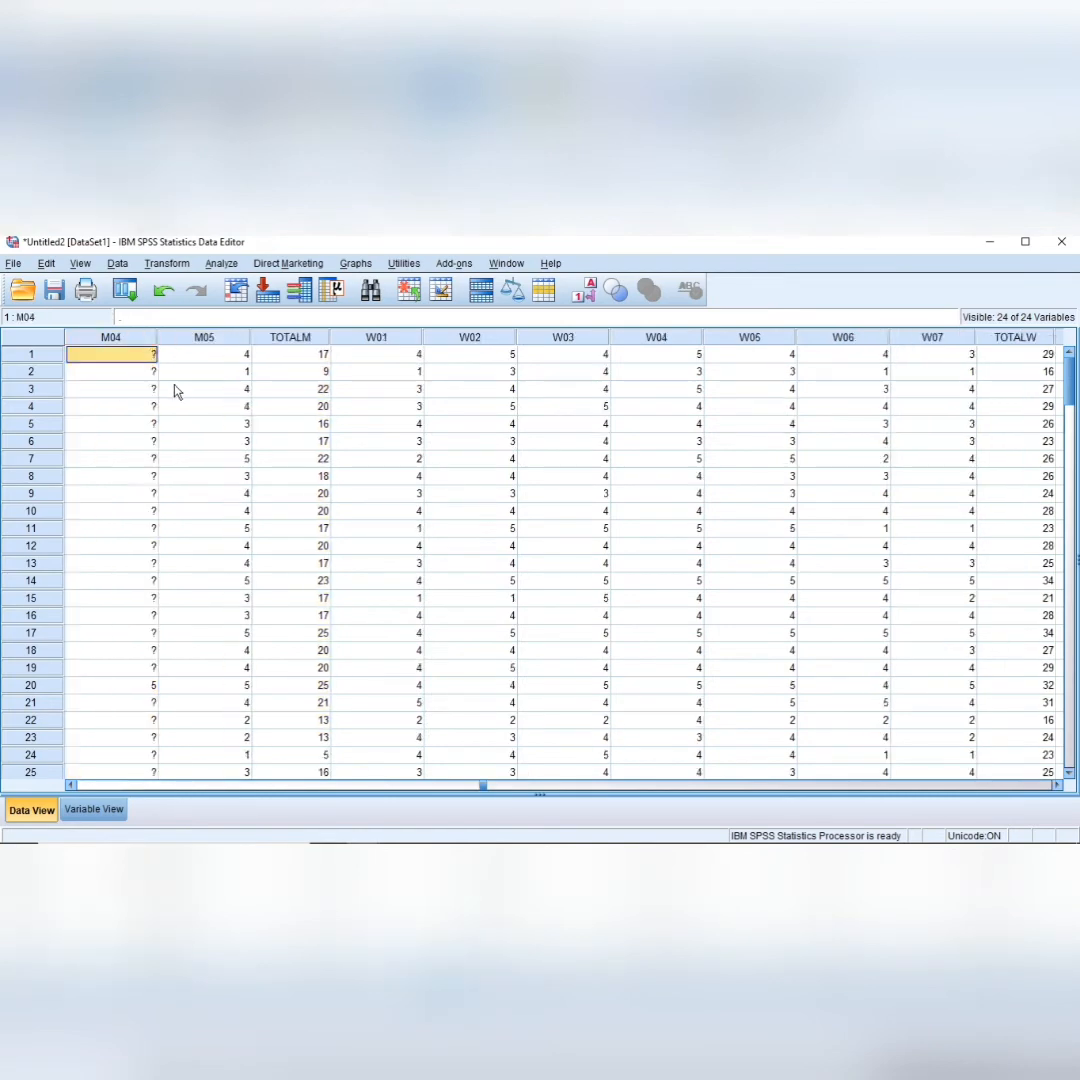
pyautogui.press('Left')
pyautogui.press('Left')
pyautogui.press('Left')
pyautogui.press('Right')
pyautogui.press('Right')
pyautogui.press('Right')
pyautogui.press('Right')
pyautogui.press('Right')
pyautogui.press('Right')
pyautogui.press('Right')
pyautogui.press('Right')
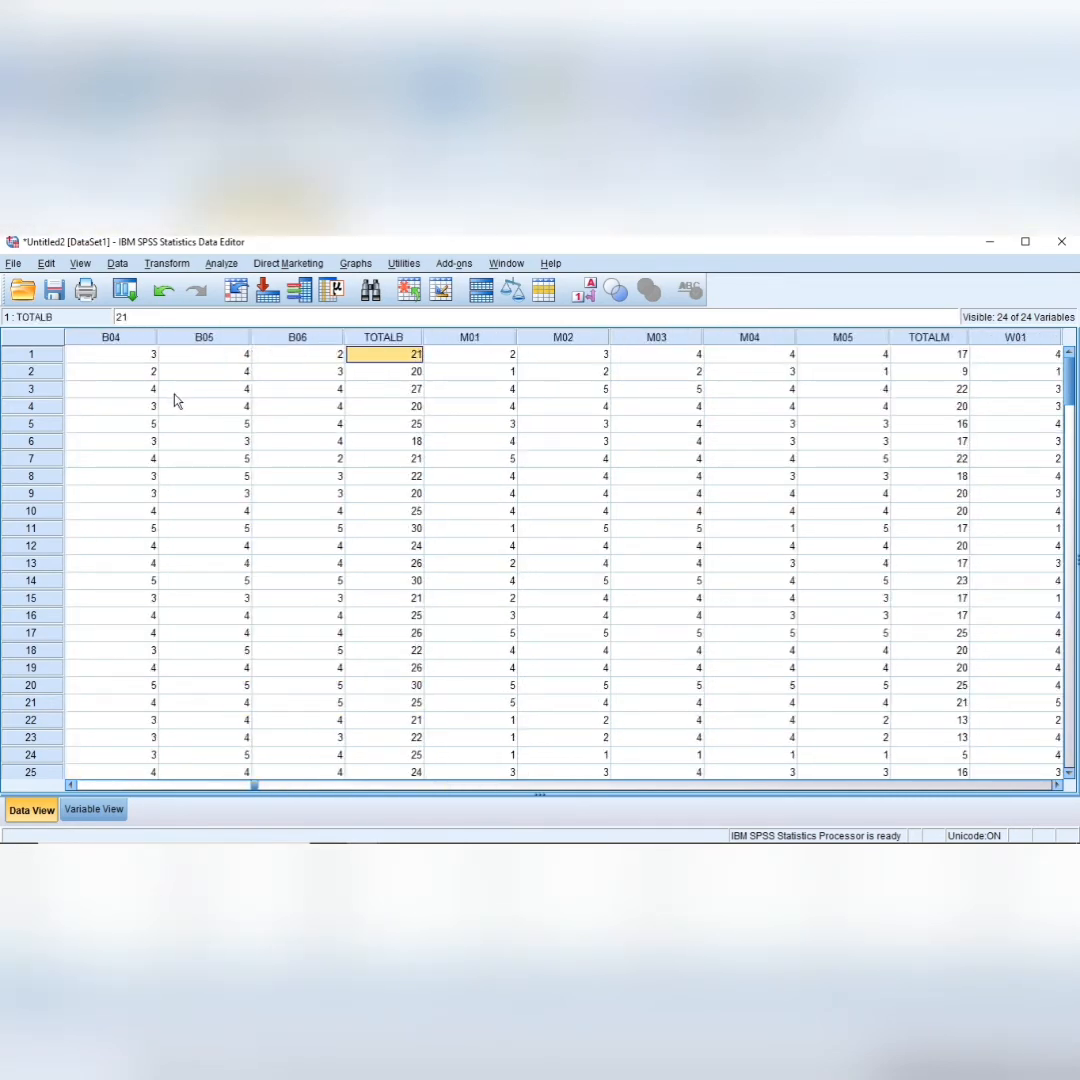
pyautogui.press('Right')
pyautogui.press('Right')
pyautogui.press('Right')
pyautogui.press('Right')
pyautogui.press('Right')
pyautogui.press('Right')
pyautogui.press('Right')
pyautogui.press('Right')
pyautogui.press('Right')
pyautogui.press('Right')
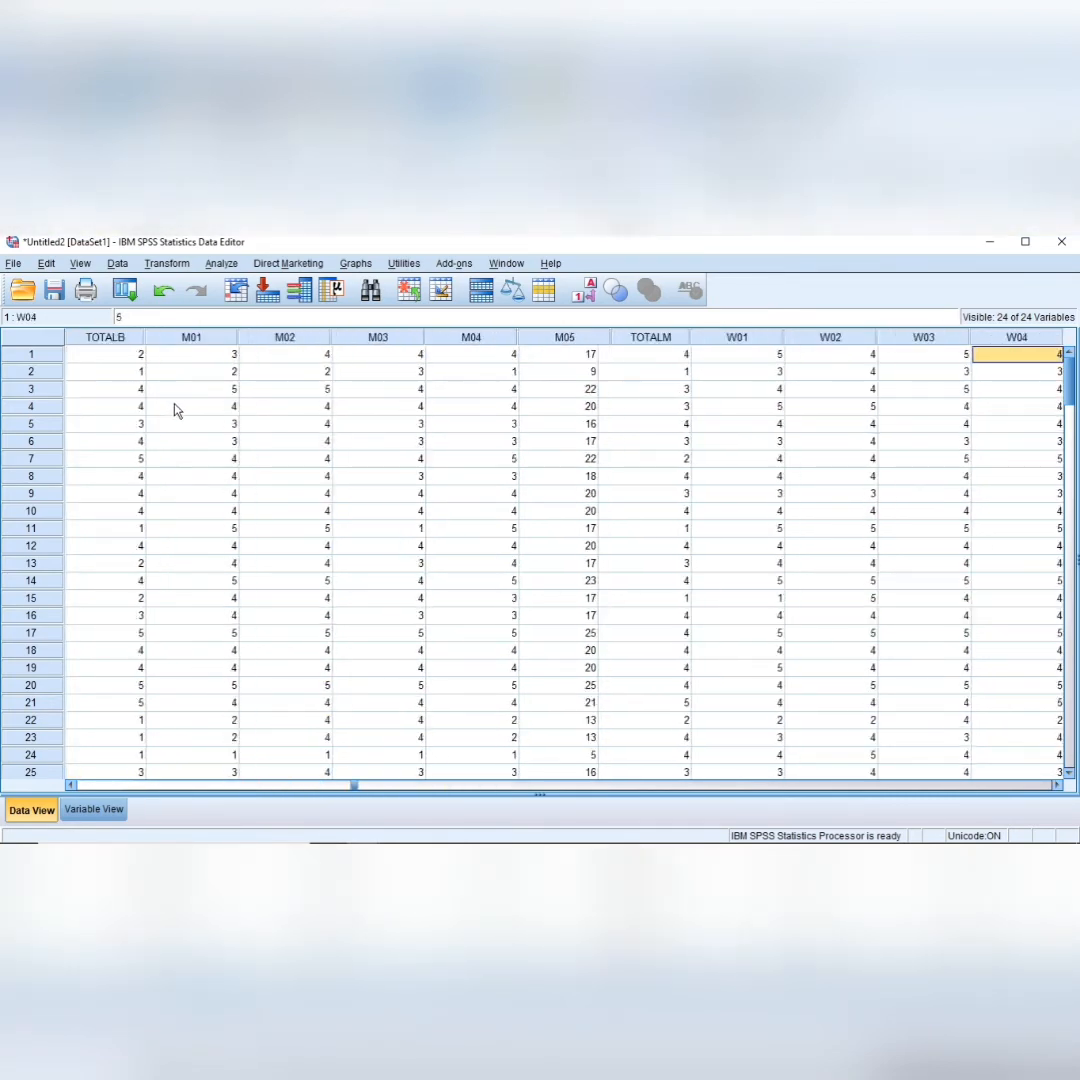
pyautogui.press('Right')
pyautogui.press('Left')
pyautogui.press('Left')
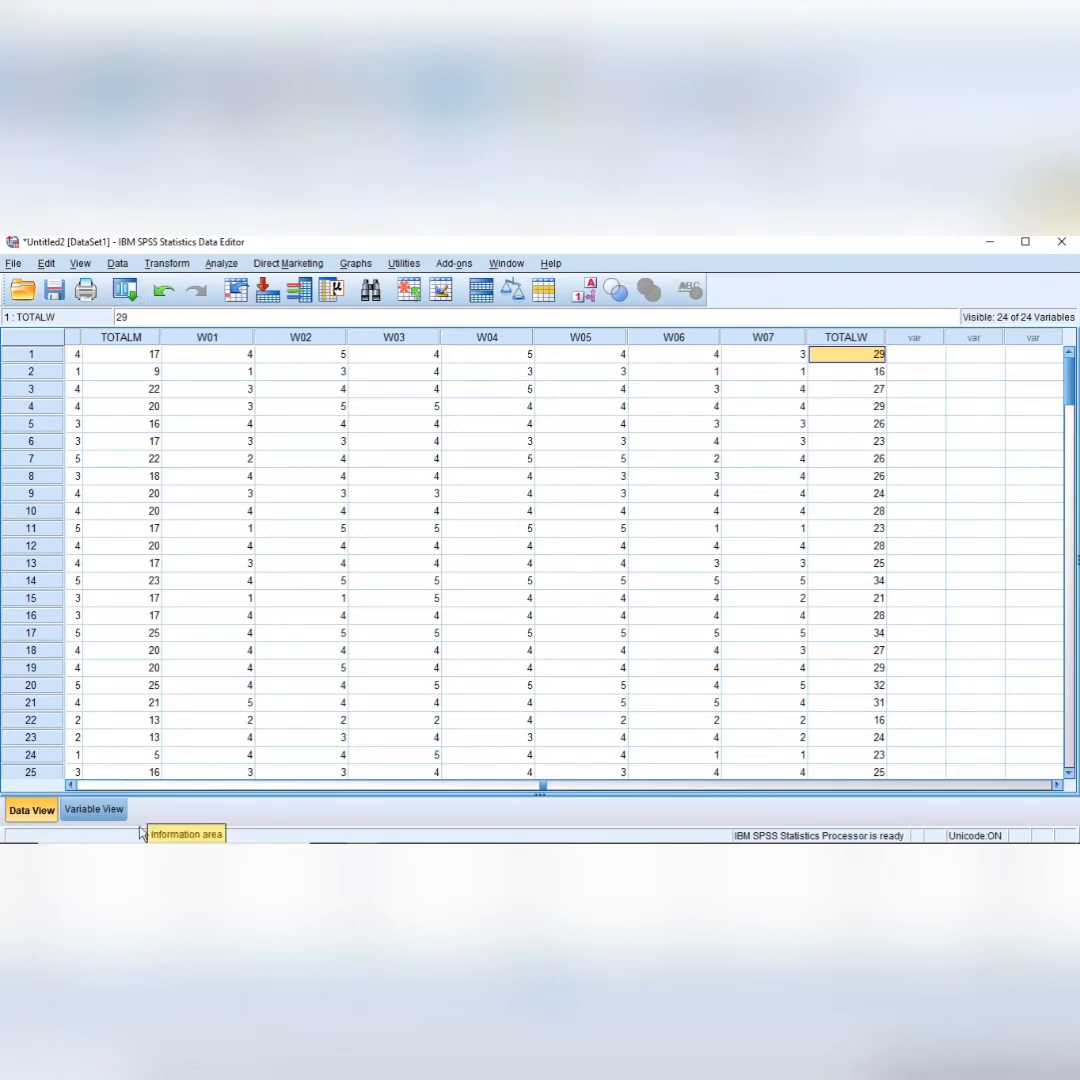
pyautogui.click(93, 809)
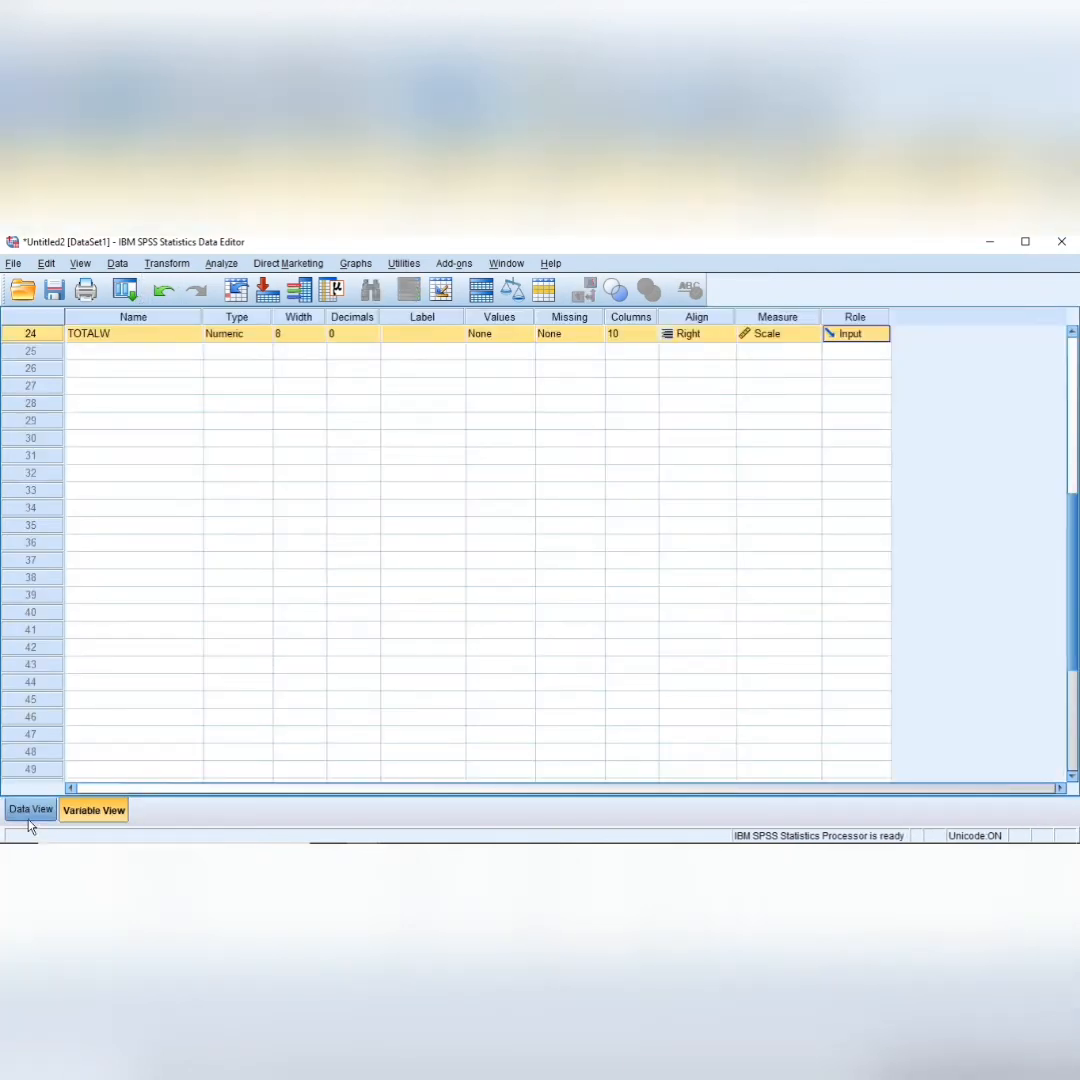
pyautogui.click(31, 810)
# - Switch to the MATERI PERTEMUAN 7 PDF in Edge, review the graphical analysis page, and return to the SPSS Data Editor
pyautogui.moveTo(678, 838)
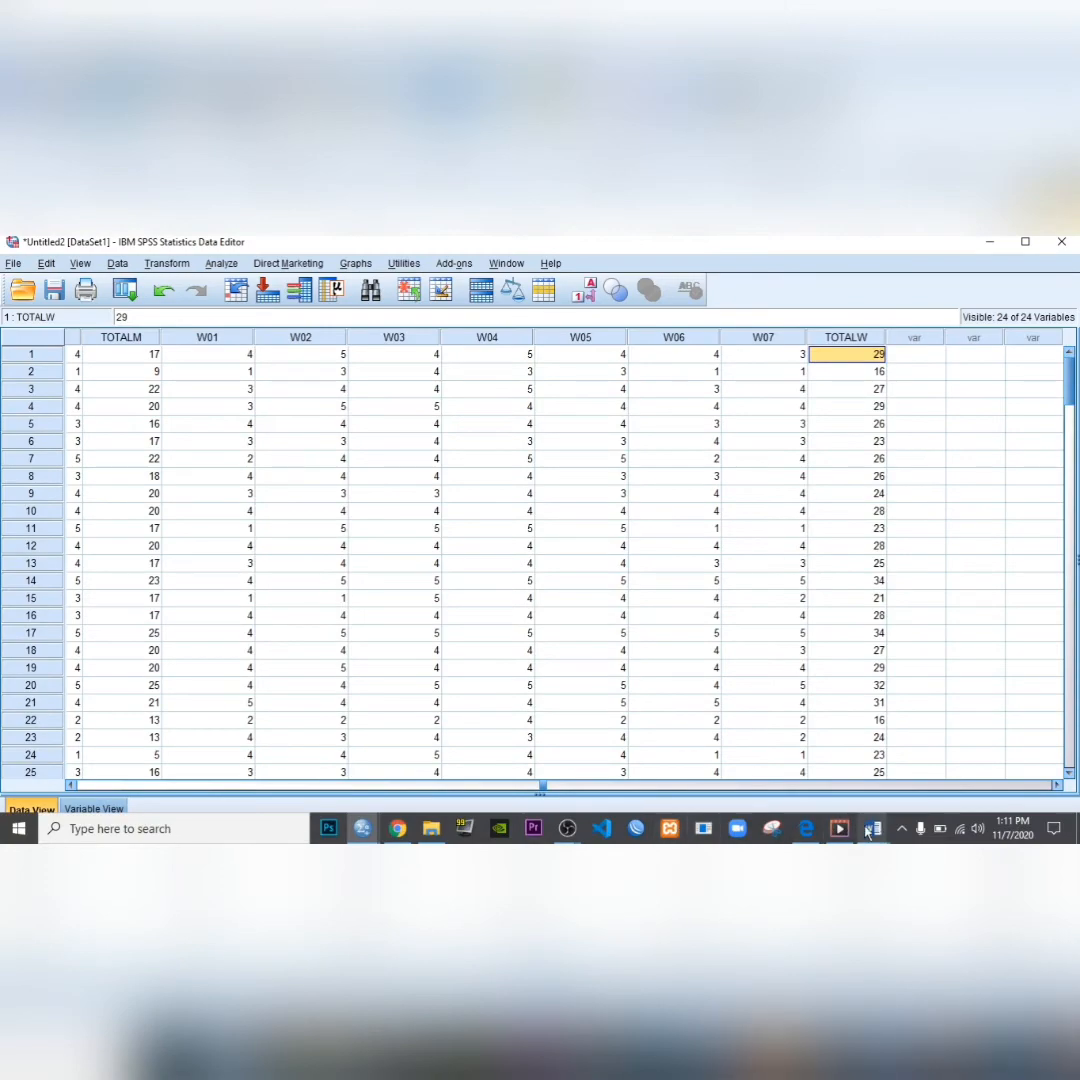
pyautogui.click(806, 828)
pyautogui.scroll(5, 634, 717)
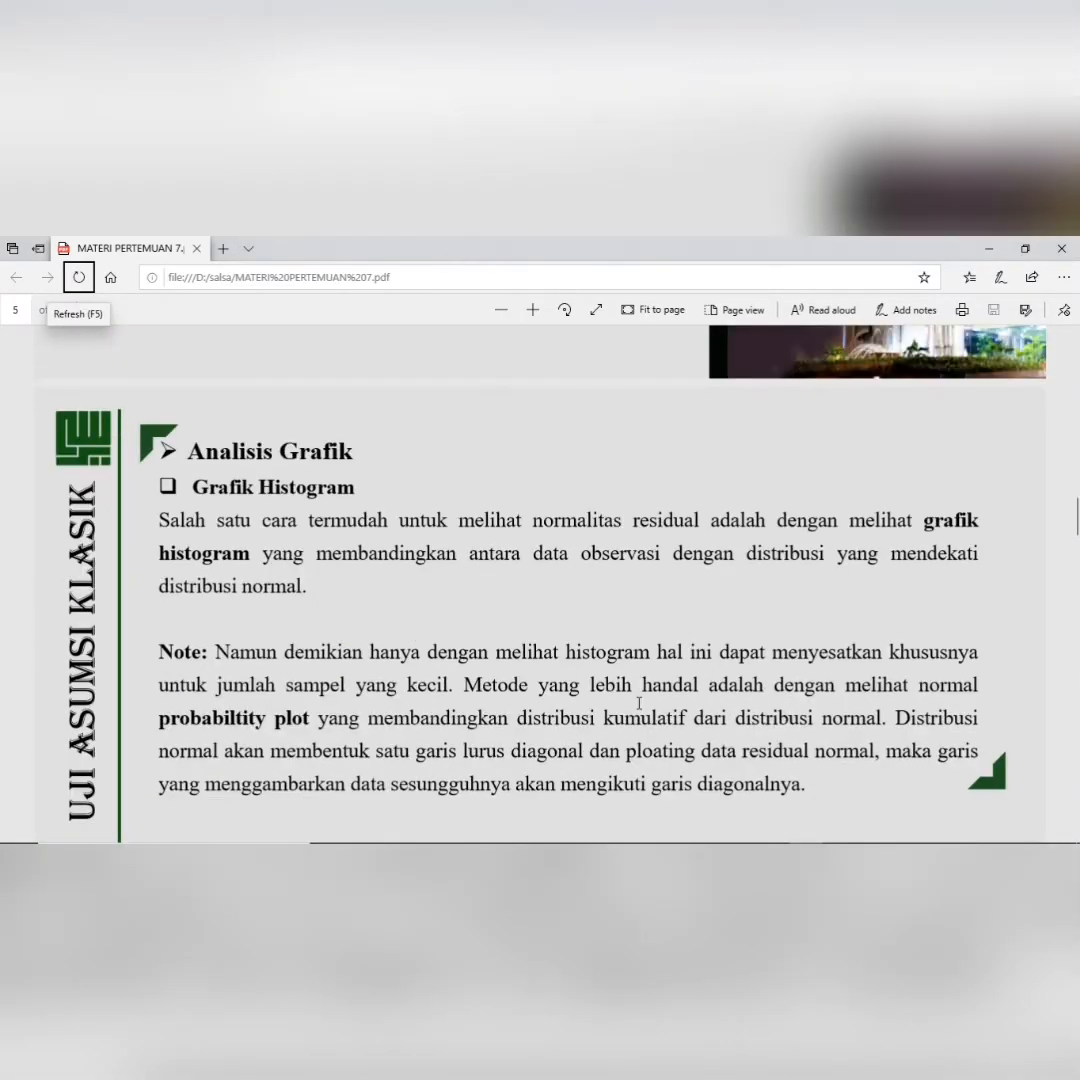
pyautogui.hotkey('alt', 'Tab')
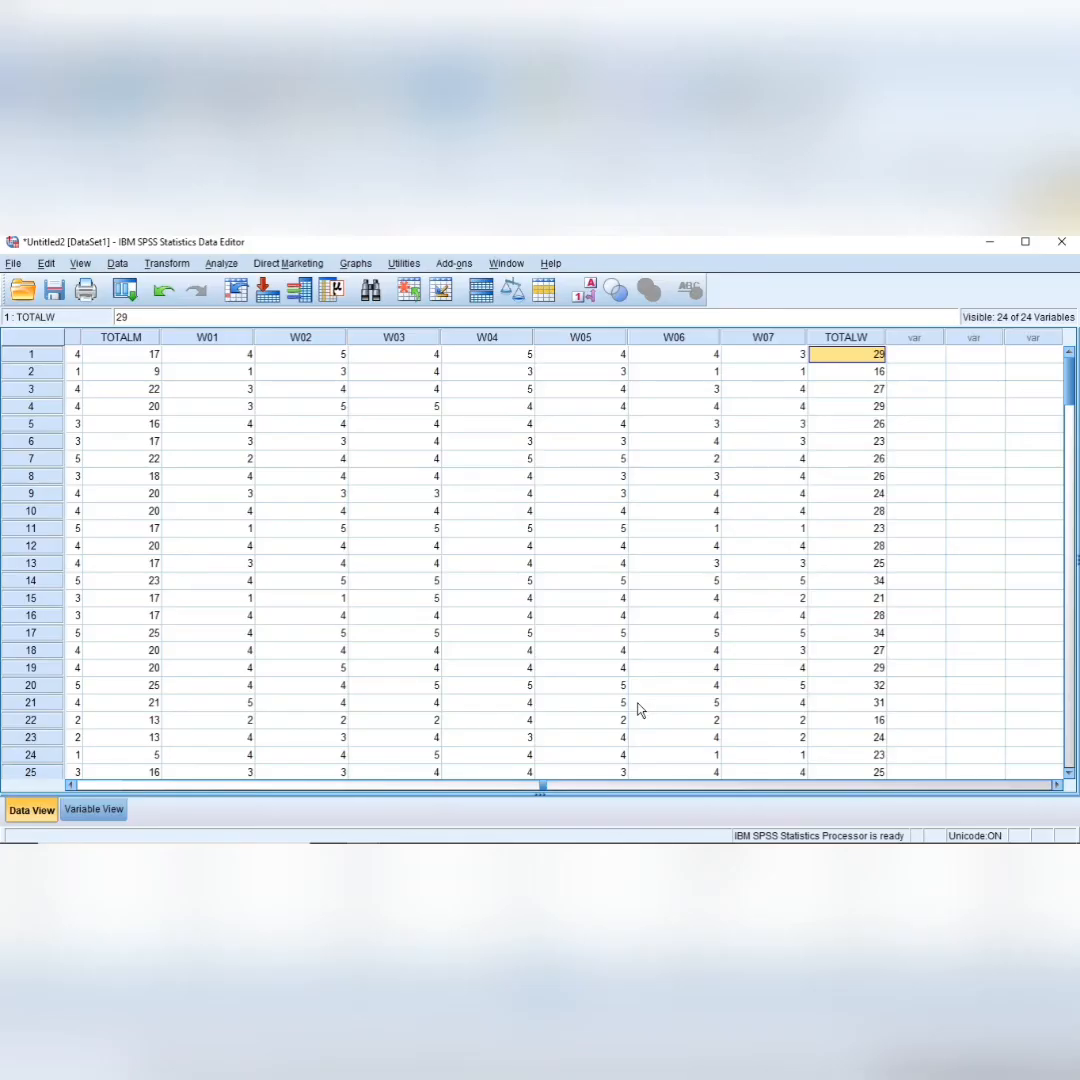
# - Start a Linear Regression analysis and assign TOTALW as the dependent variable
pyautogui.click(210, 264)
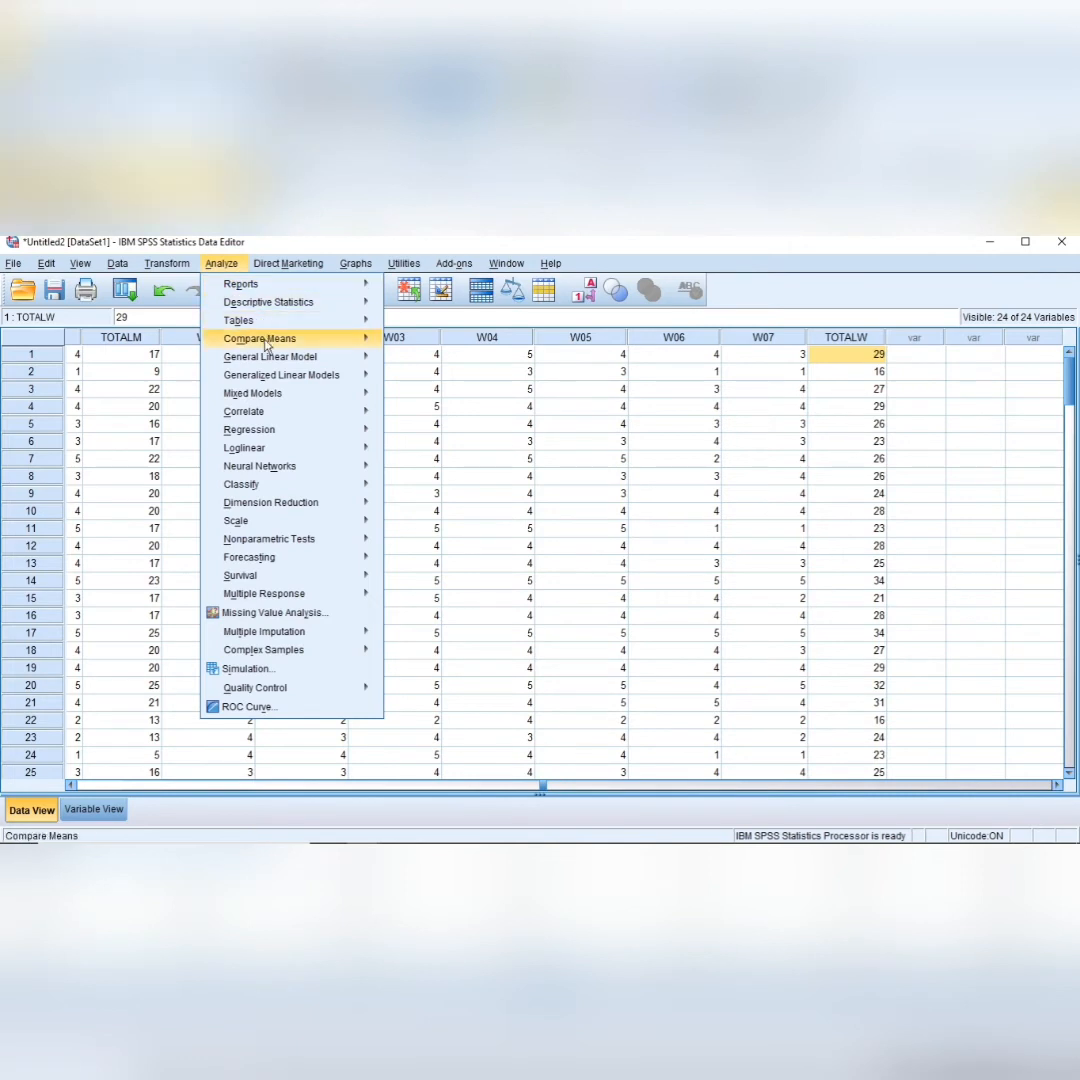
pyautogui.moveTo(286, 430)
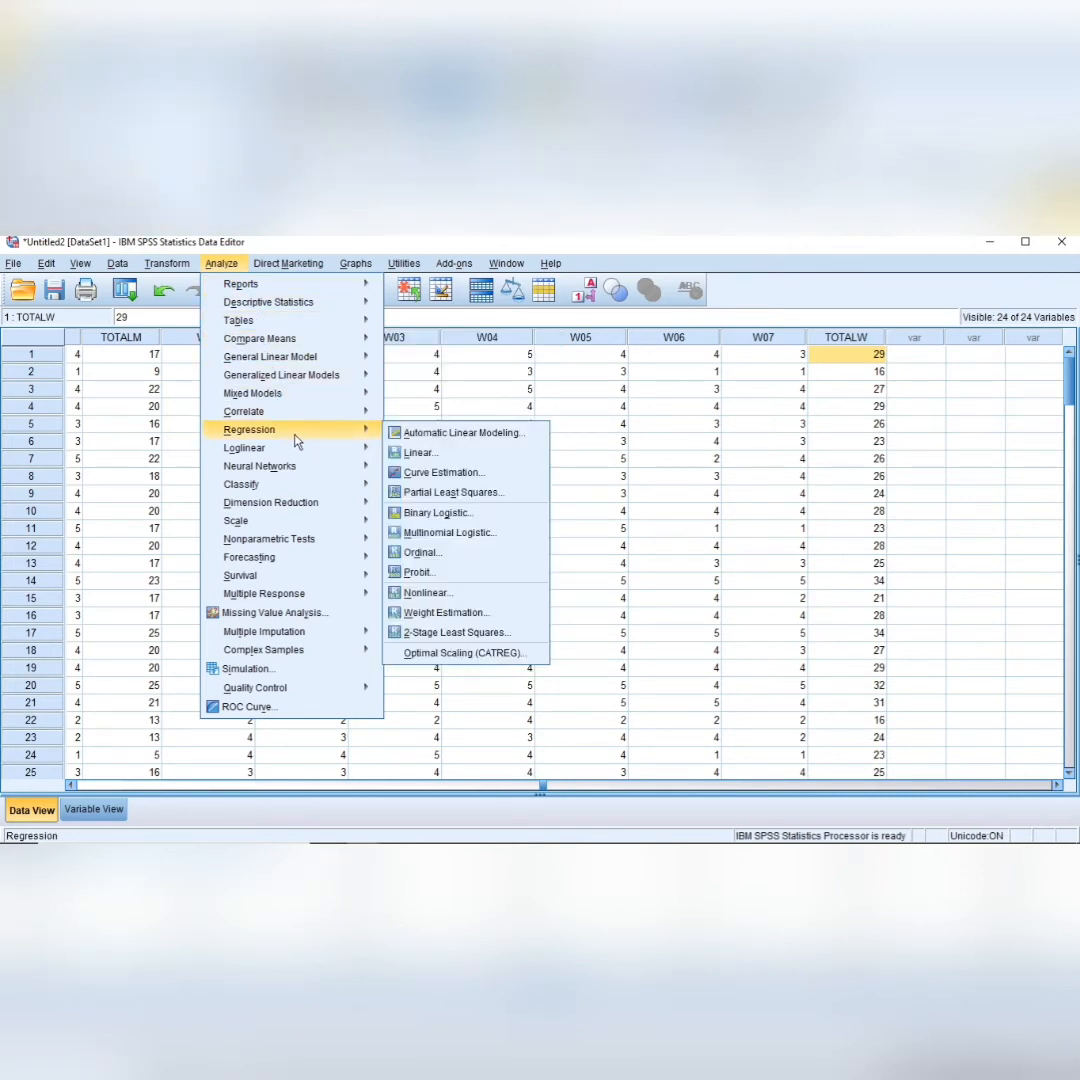
pyautogui.click(414, 455)
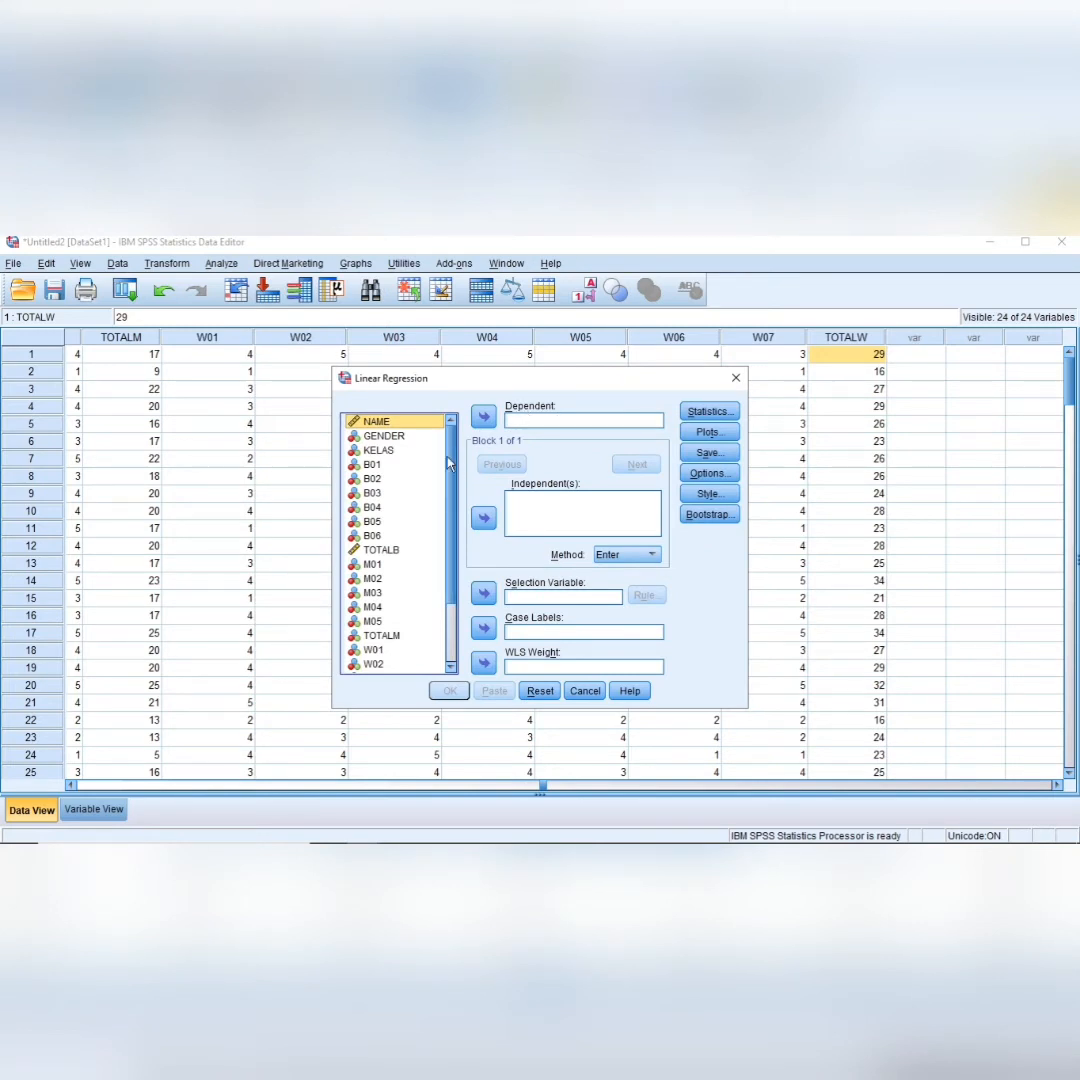
pyautogui.scroll(-2, 450, 463)
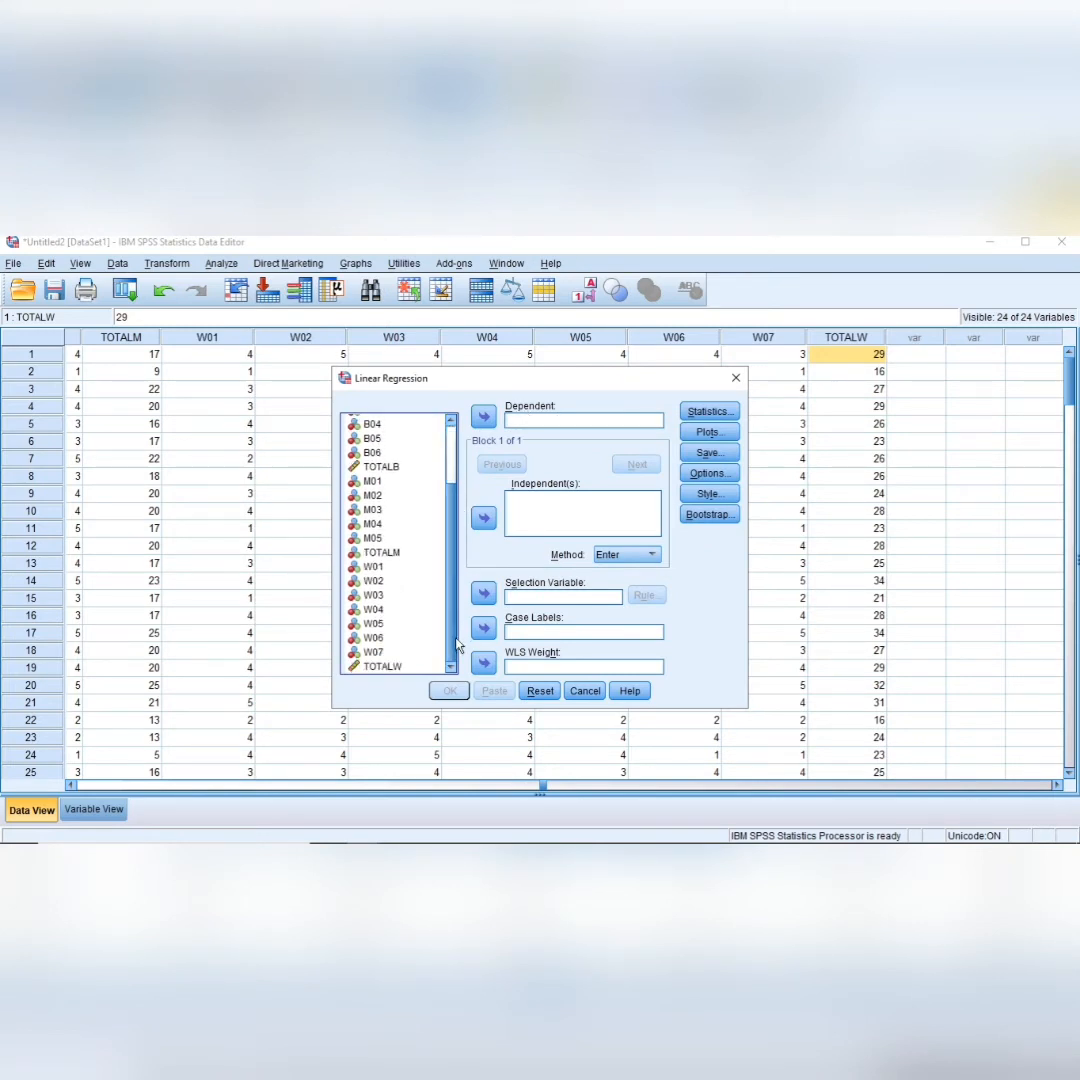
pyautogui.click(381, 666)
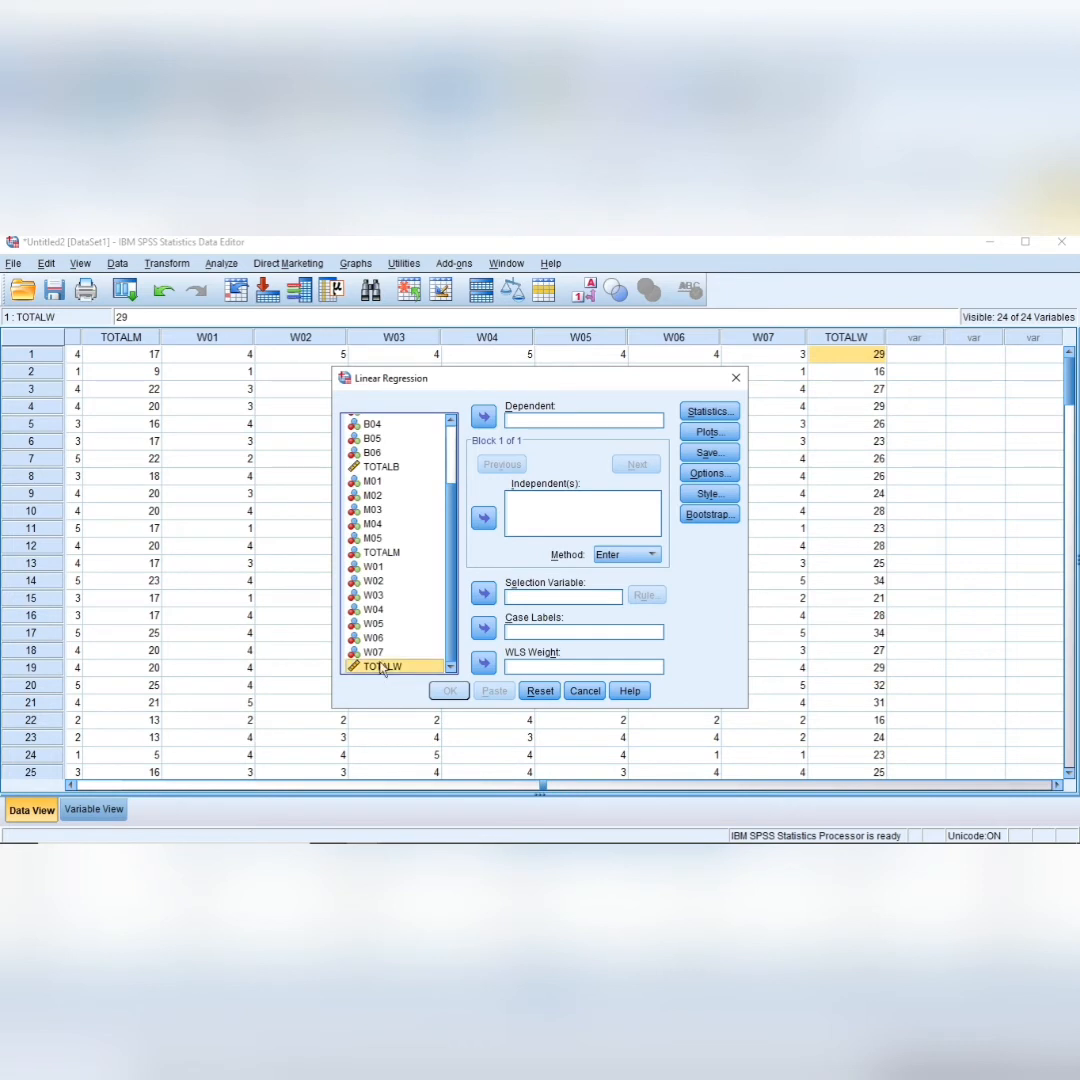
pyautogui.click(481, 419)
pyautogui.click(535, 505)
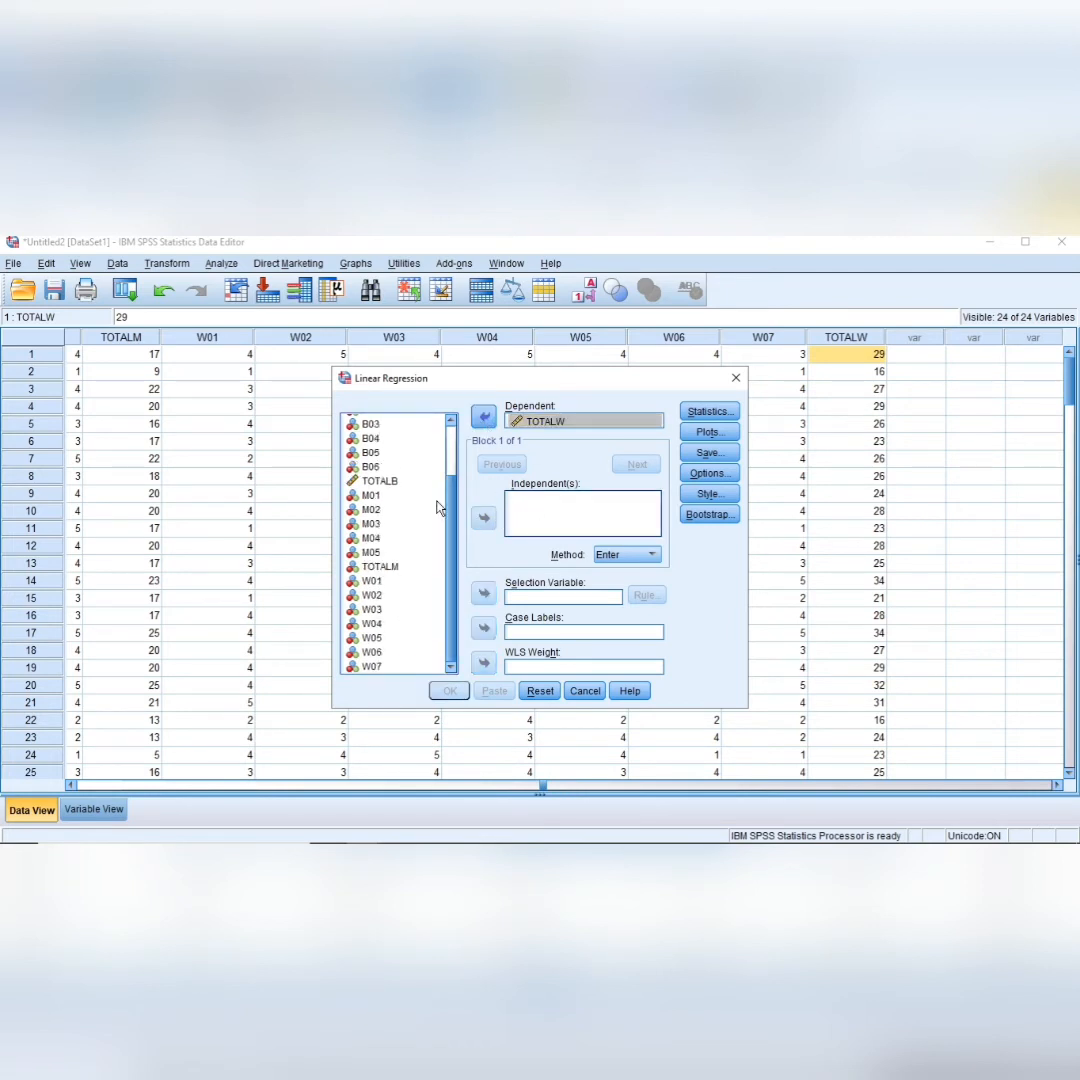
# - Assign TOTALB and TOTALM as the independent variables of the linear regression
pyautogui.scroll(2, 415, 508)
pyautogui.click(410, 550)
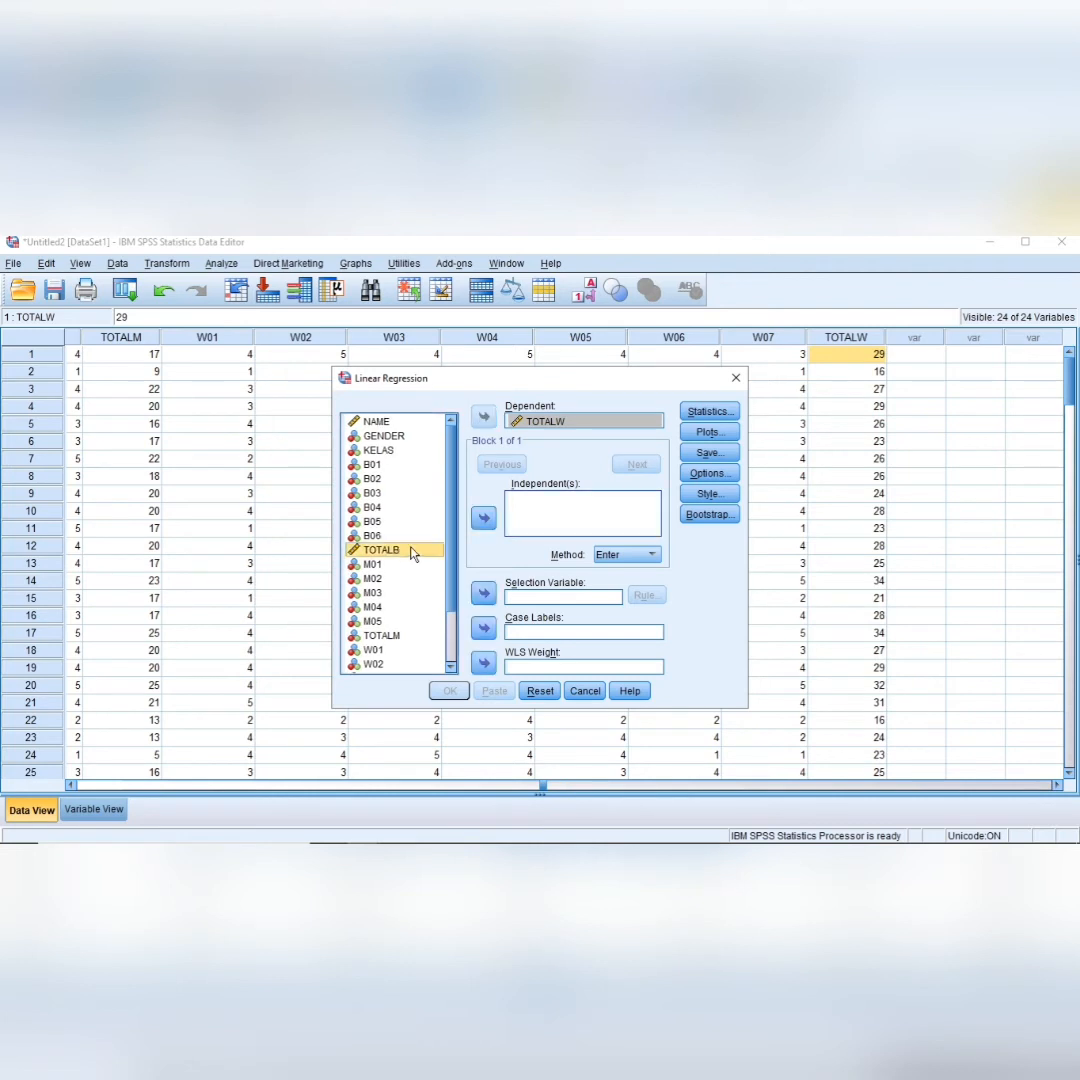
pyautogui.doubleClick(418, 546)
pyautogui.scroll(-2, 410, 547)
pyautogui.click(398, 567)
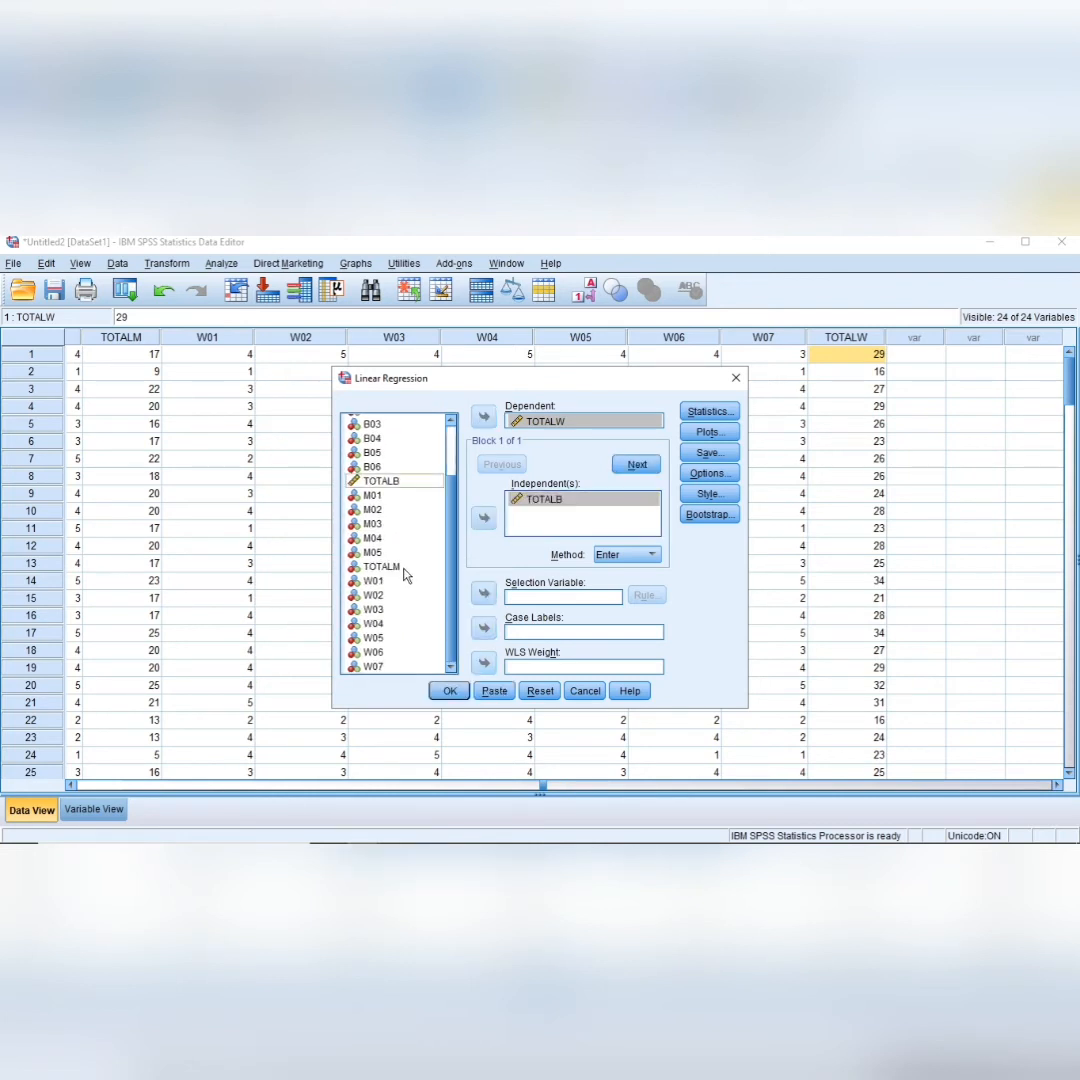
pyautogui.click(483, 522)
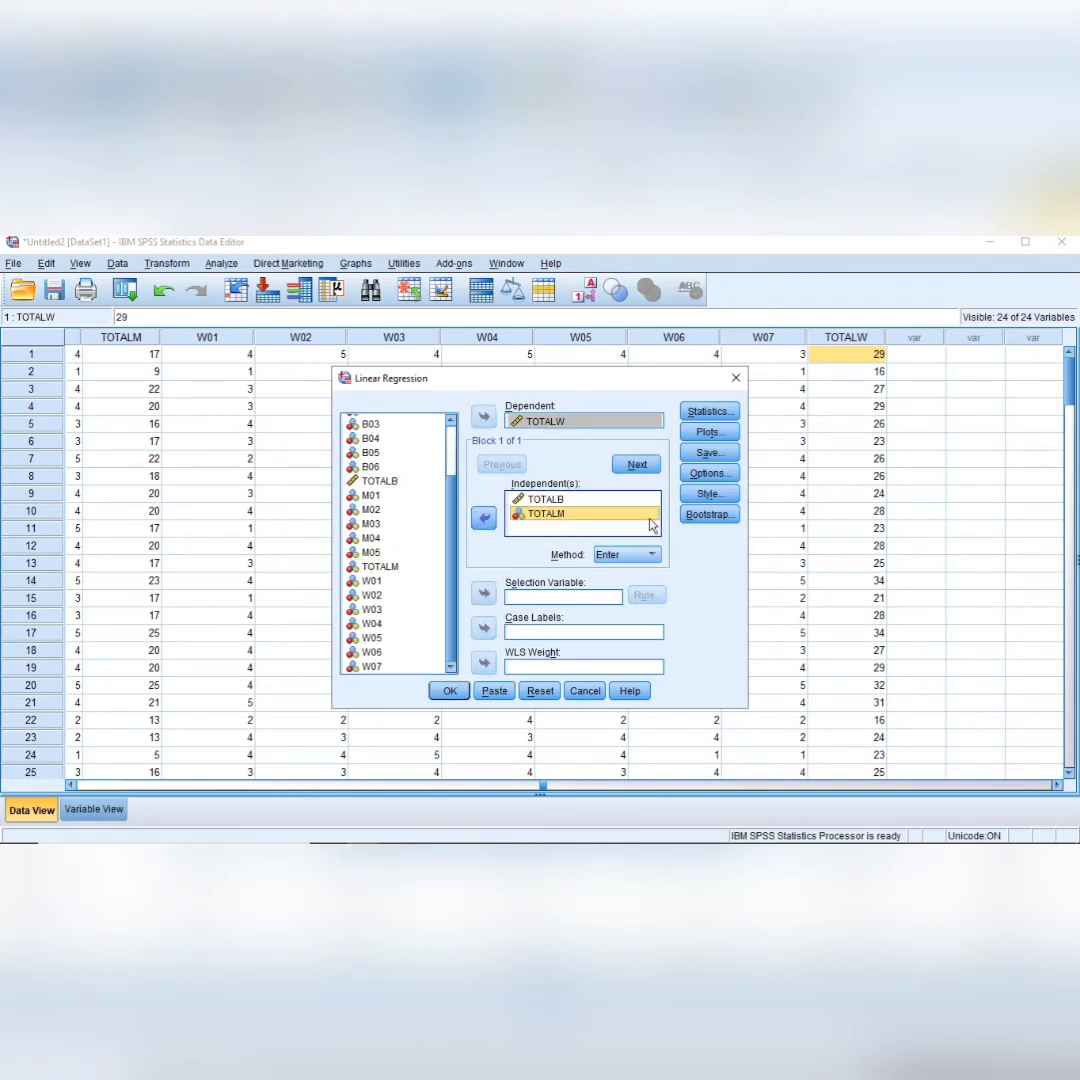
# - Request the histogram and normal probability plot of the standardized residuals in the regression's plot settings
pyautogui.click(706, 433)
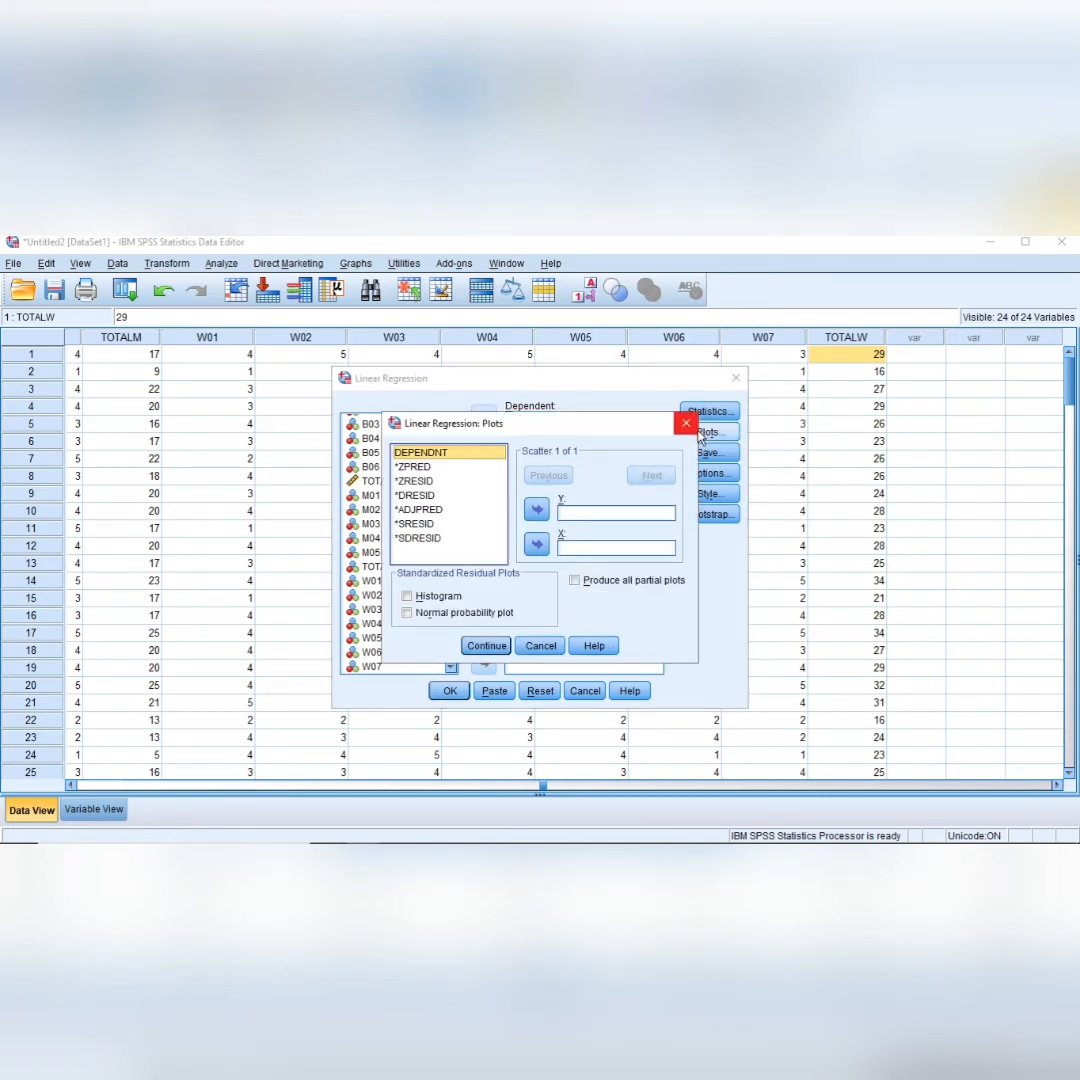
pyautogui.click(407, 597)
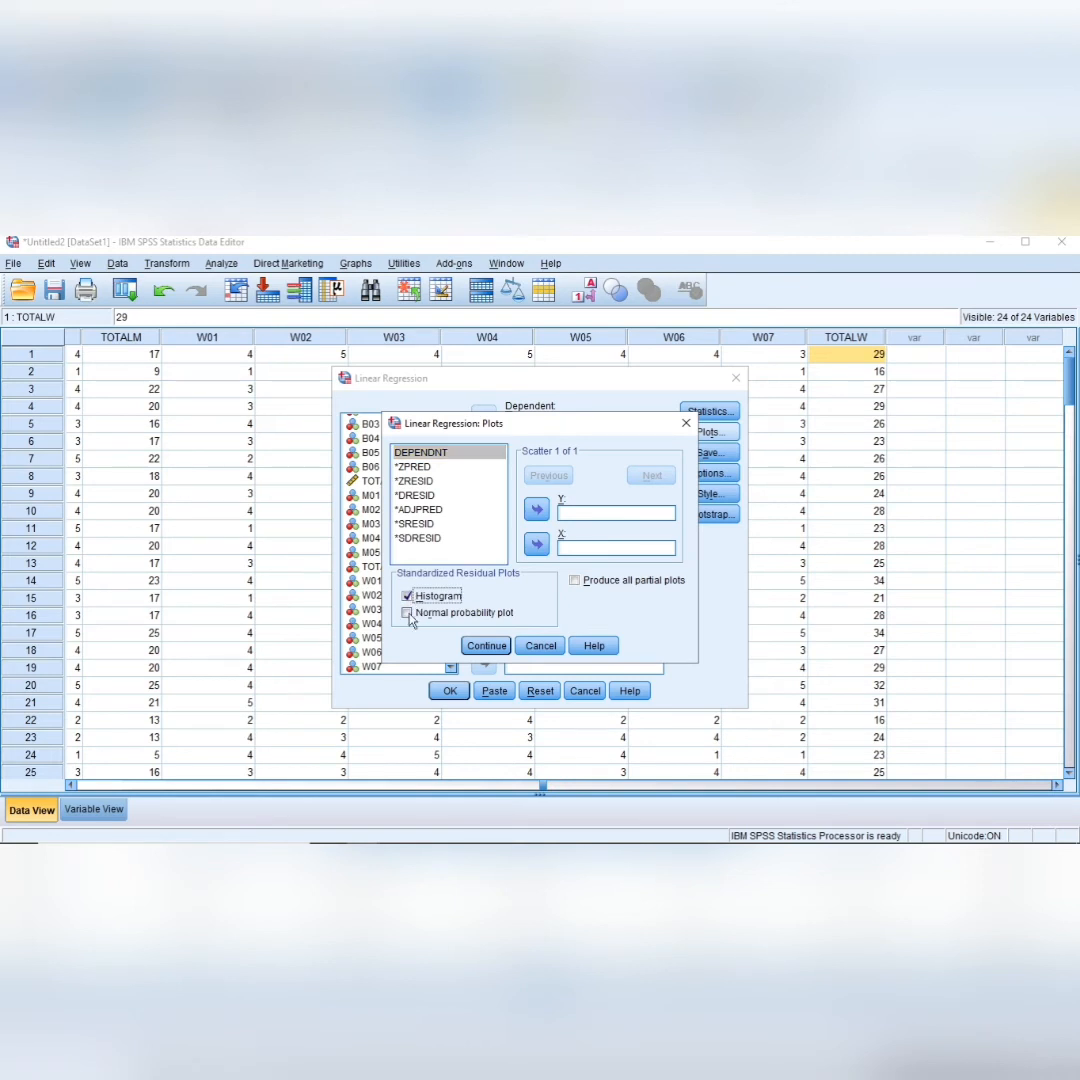
pyautogui.click(408, 614)
pyautogui.click(486, 646)
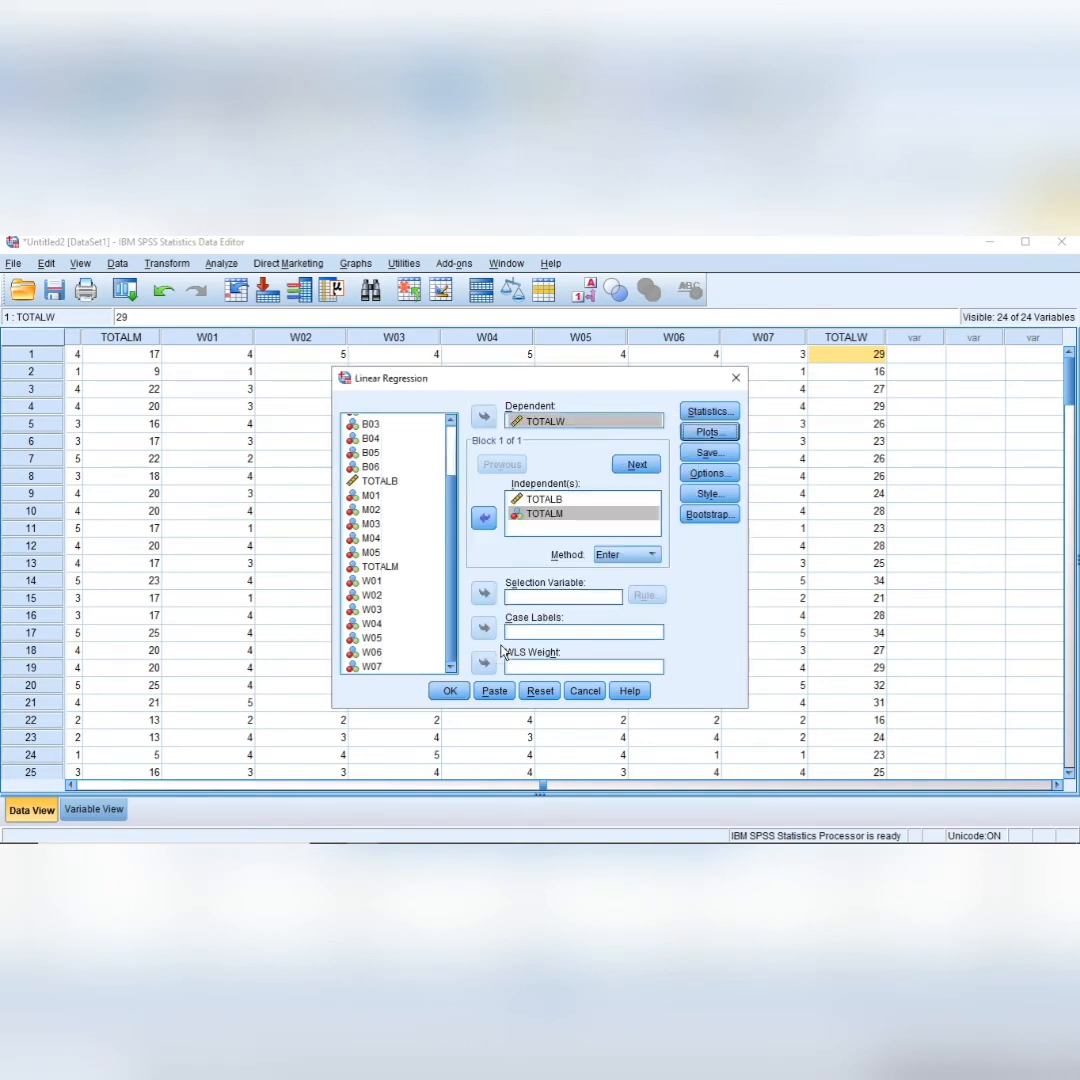
# - Set the regression to save unstandardized residuals and run the analysis
pyautogui.click(707, 452)
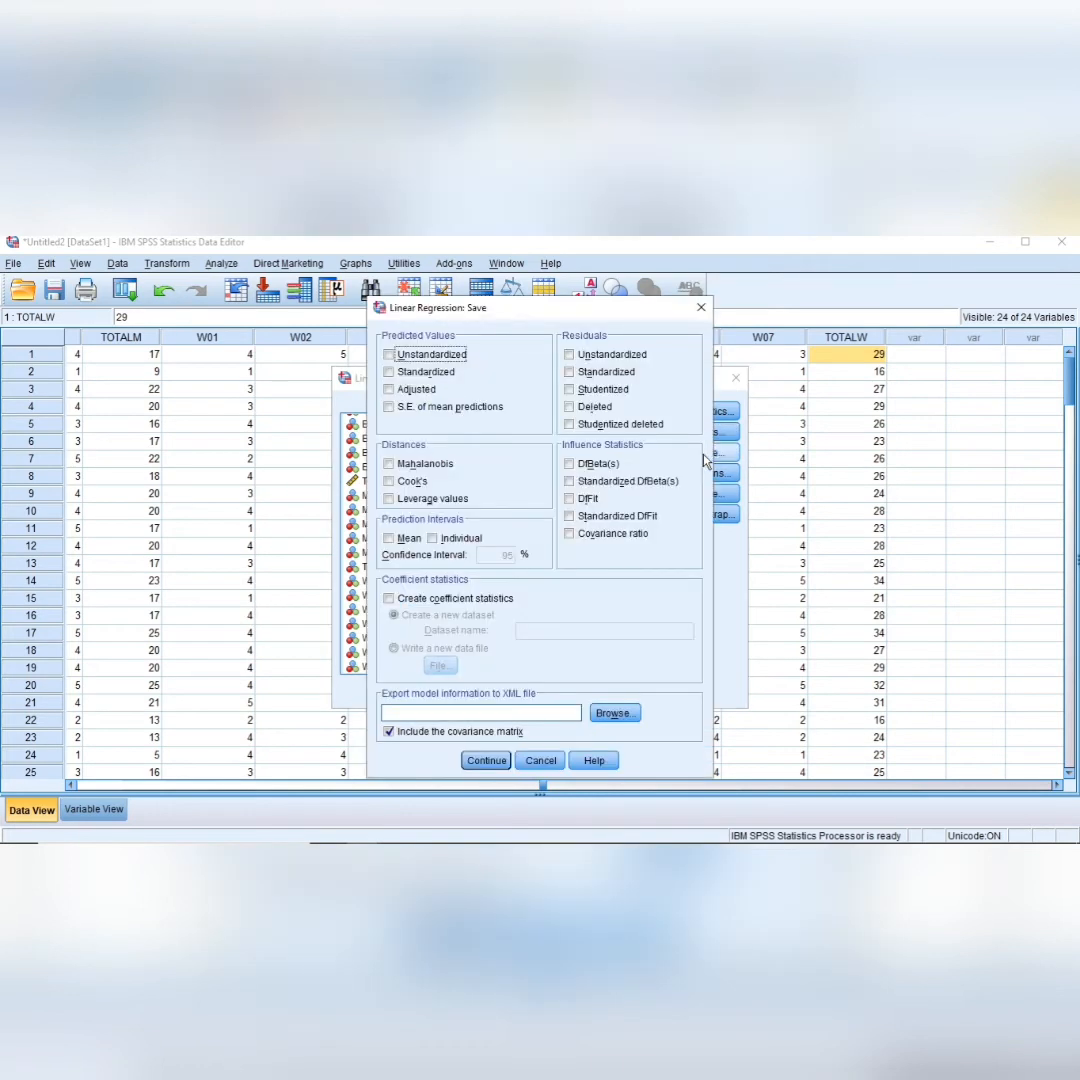
pyautogui.click(569, 356)
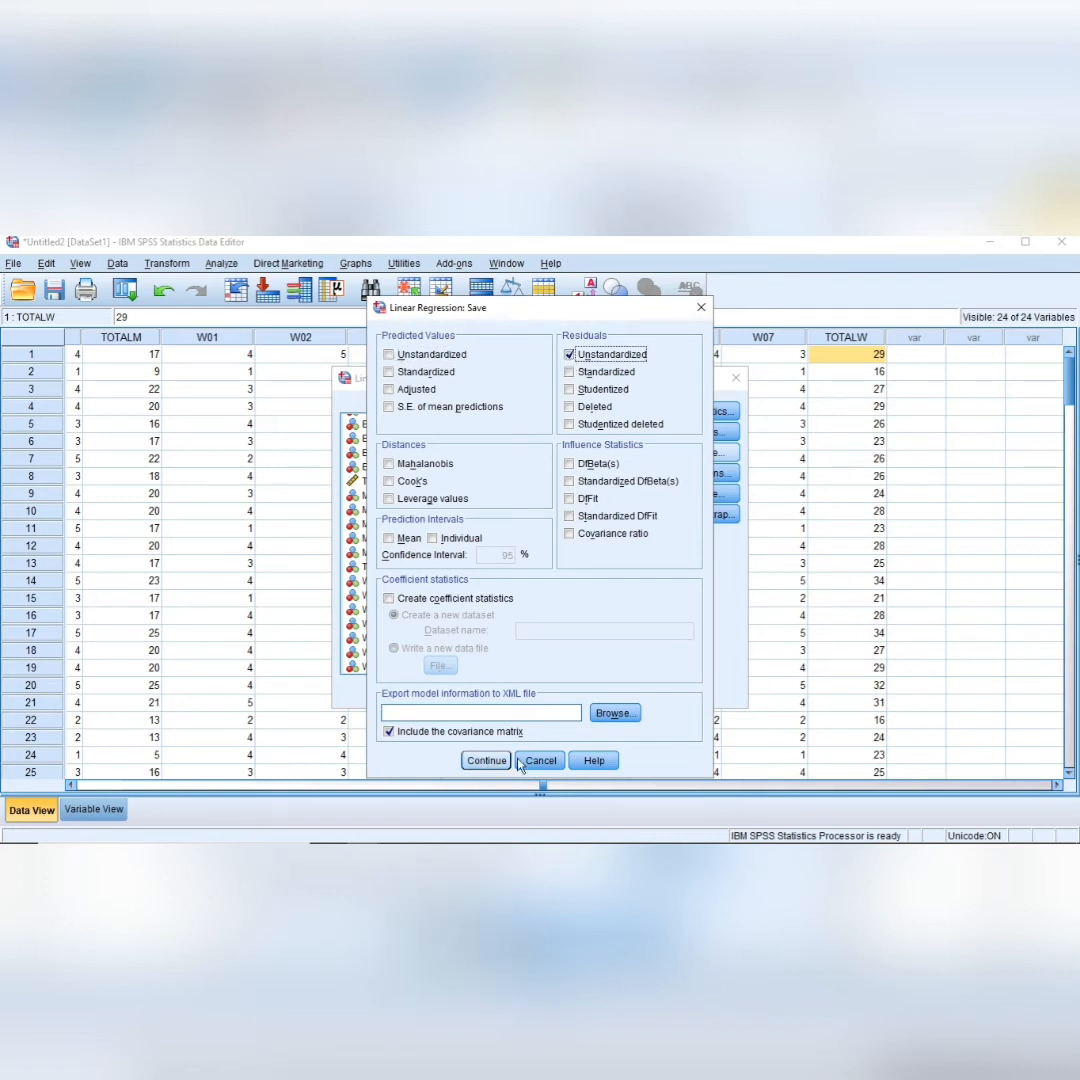
pyautogui.click(504, 765)
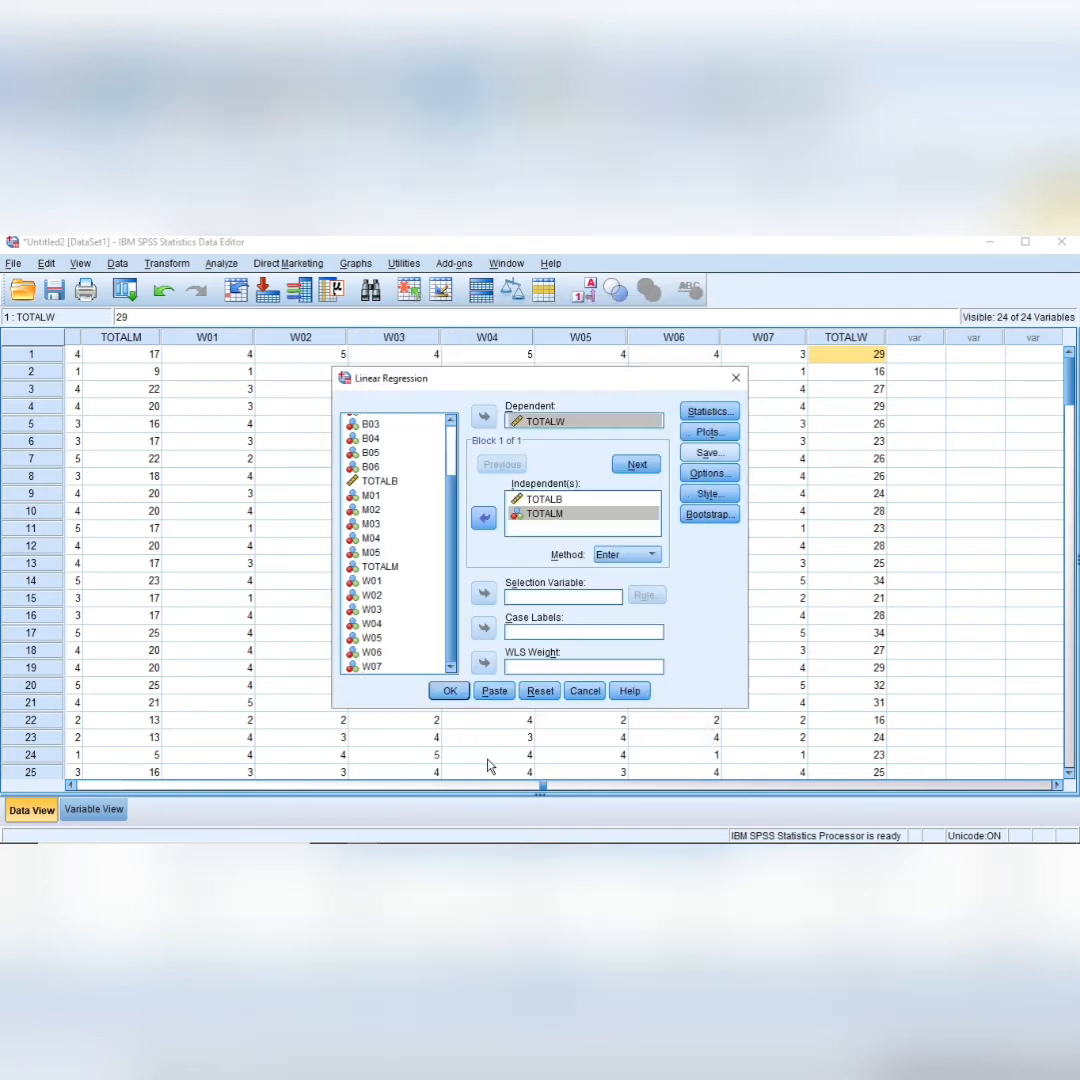
pyautogui.click(447, 691)
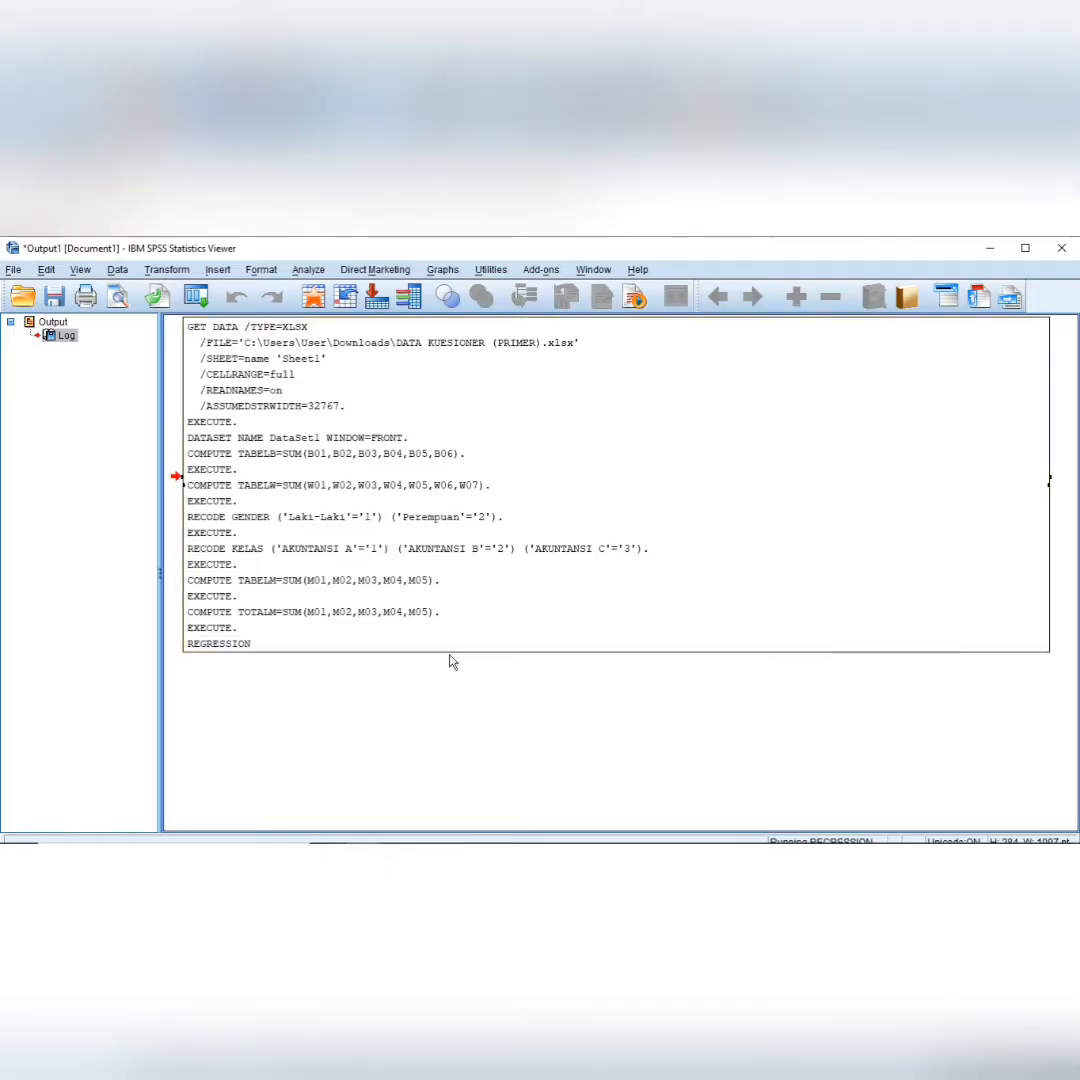
# - Bring the regression output back into view and review its tables from the model summary through the residuals statistics
pyautogui.click(989, 248)
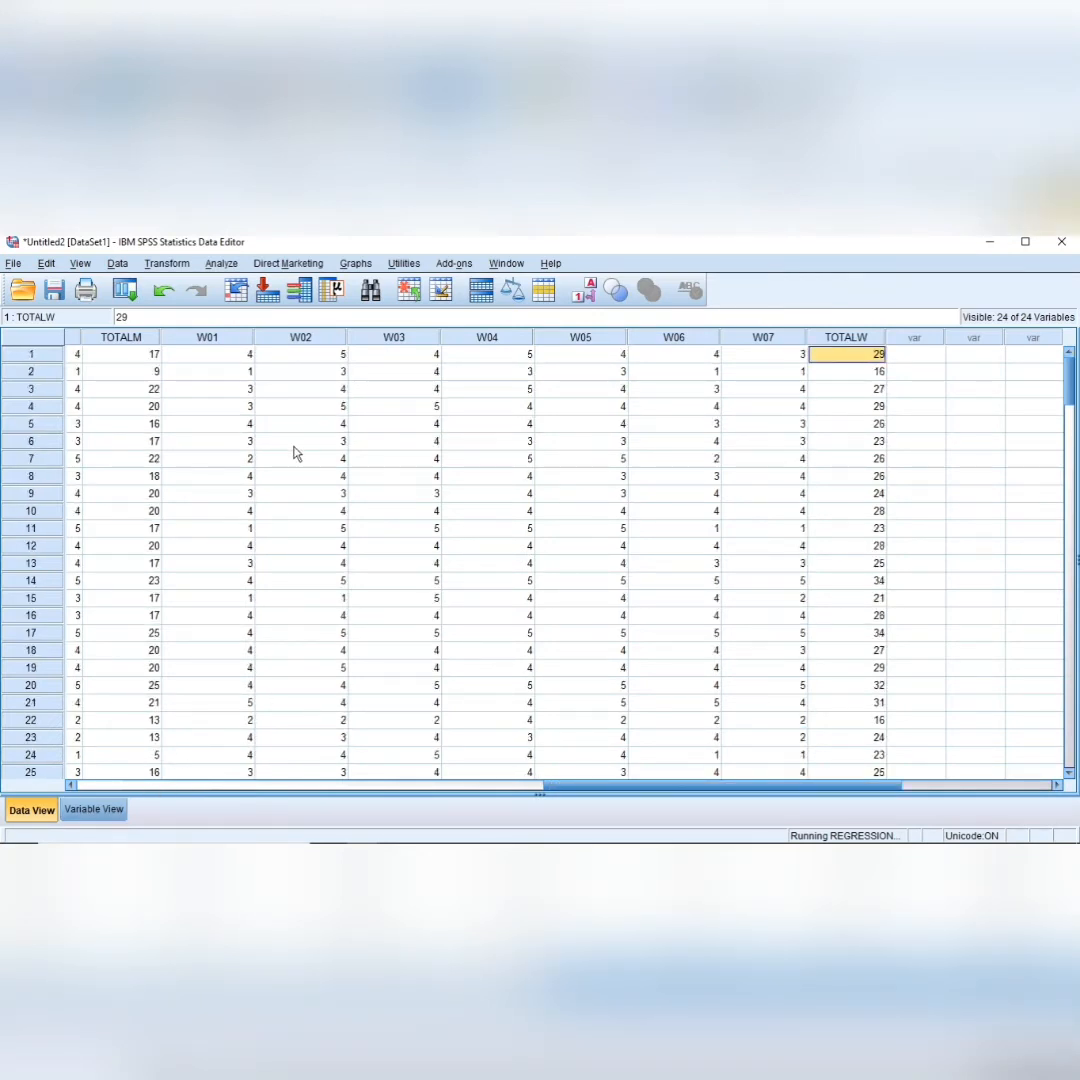
pyautogui.hotkey('alt', 'Tab')
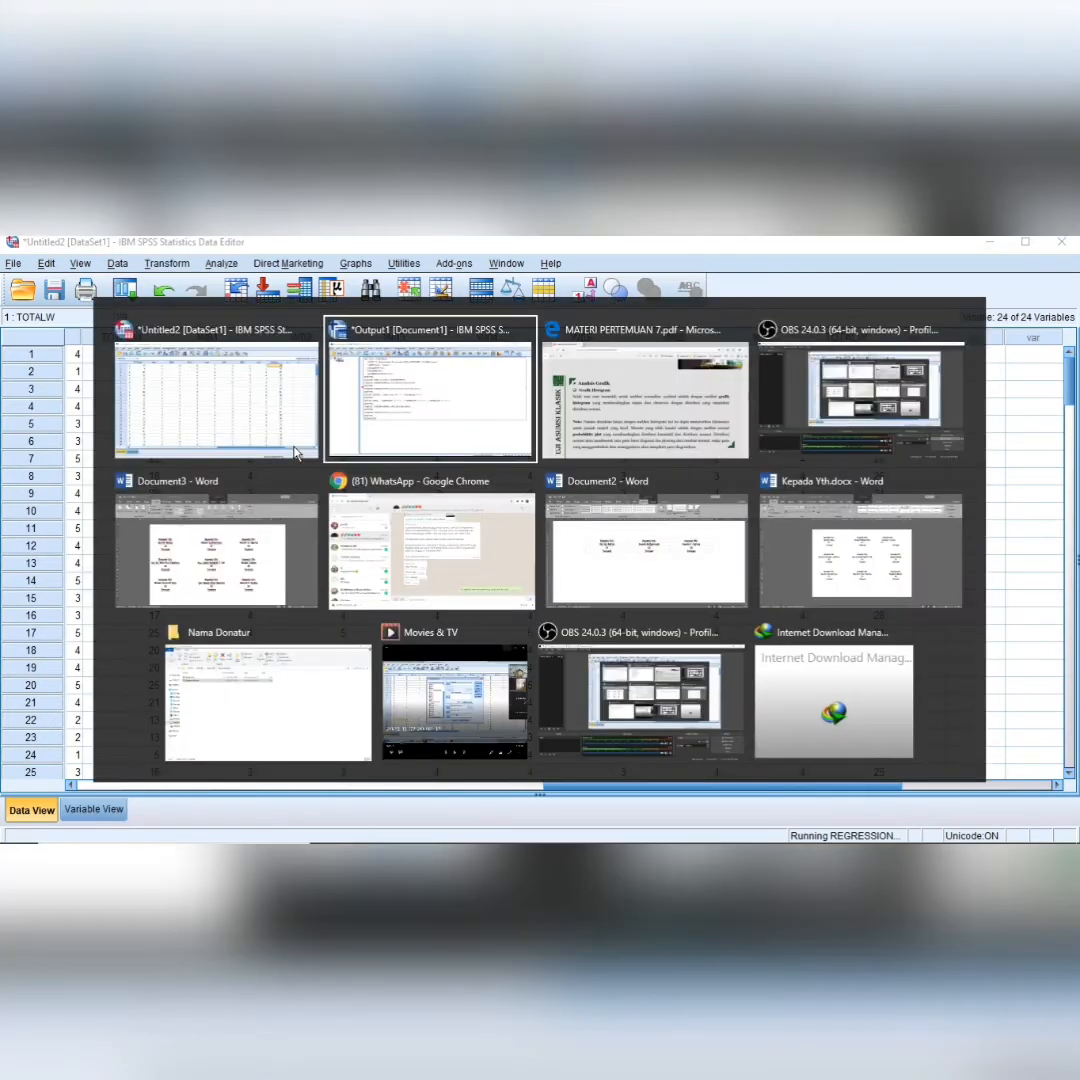
pyautogui.scroll(-3, 644, 550)
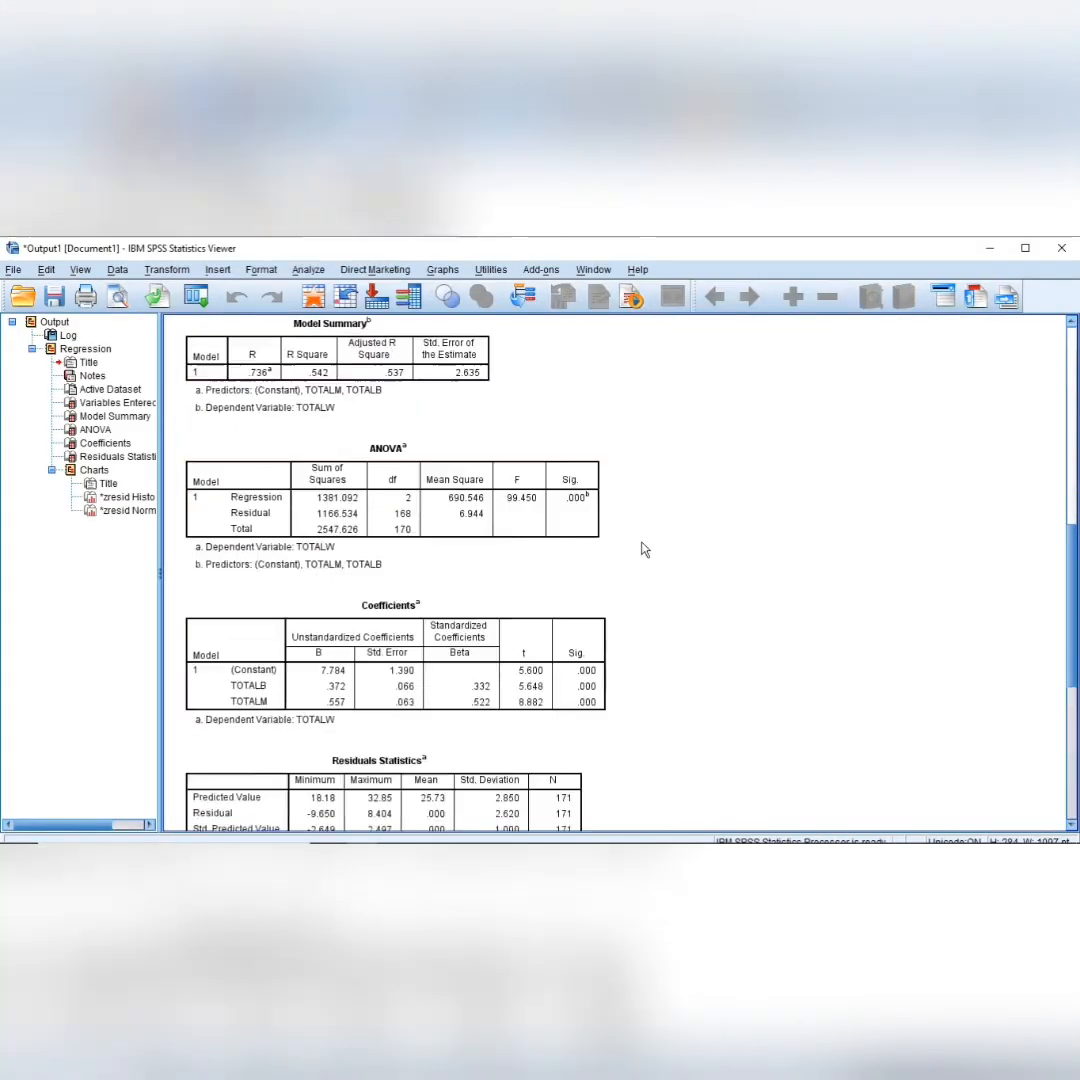
pyautogui.scroll(8, 646, 555)
pyautogui.scroll(-5, 650, 565)
pyautogui.scroll(-10, 650, 565)
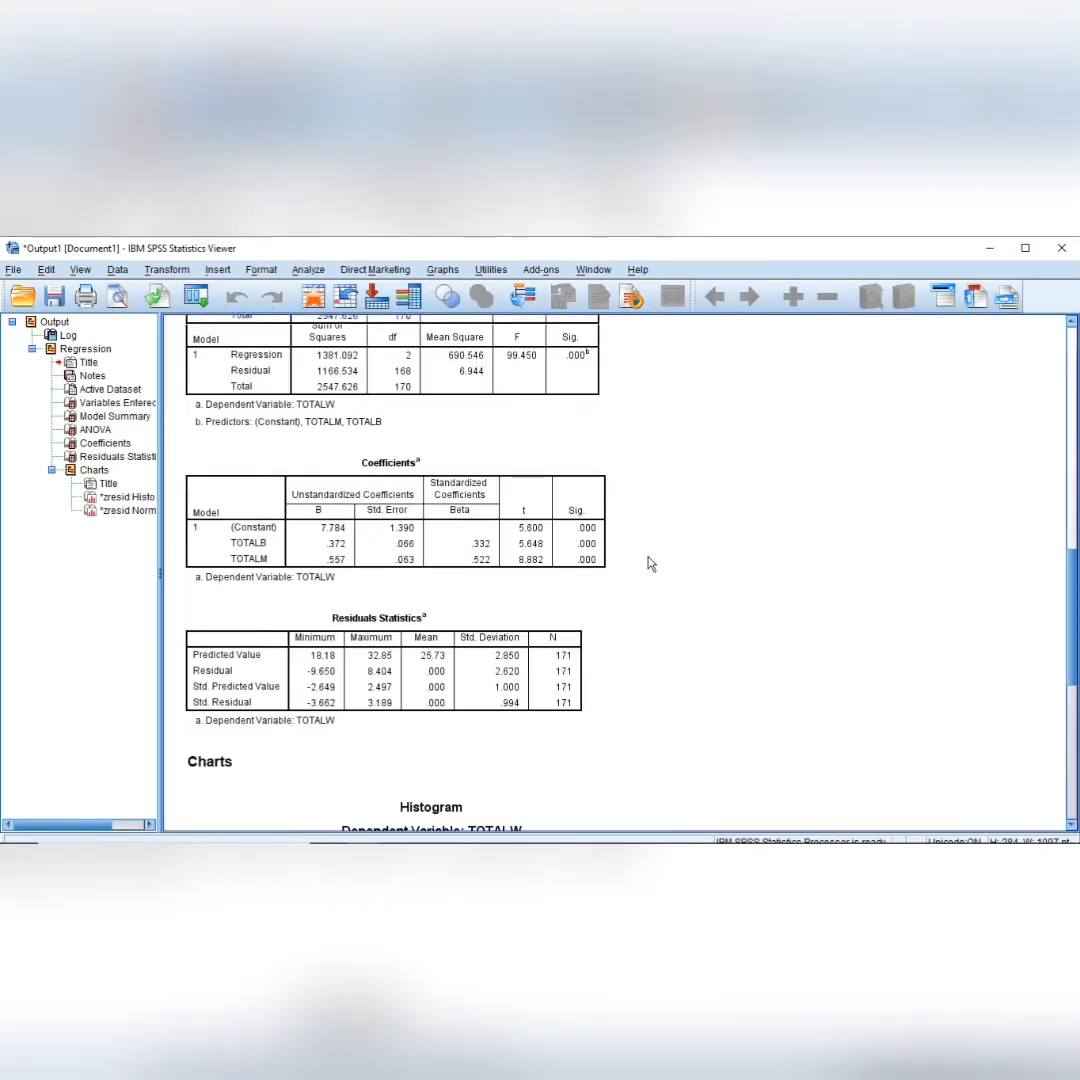
# - Examine the TOTALW residual histogram's bell curve and the Normal P-P plot's points along the diagonal
pyautogui.scroll(2, 620, 578)
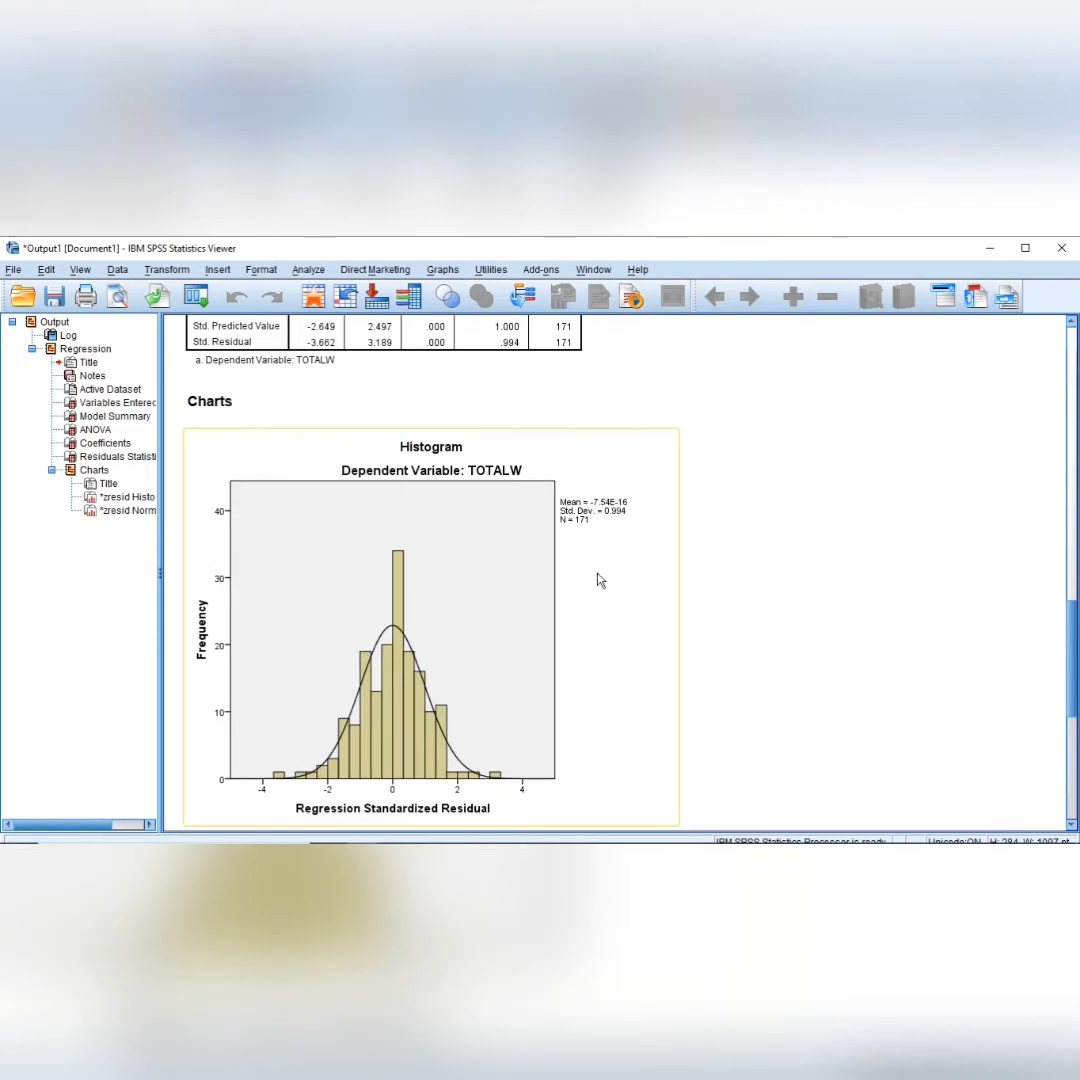
pyautogui.scroll(-2, 434, 615)
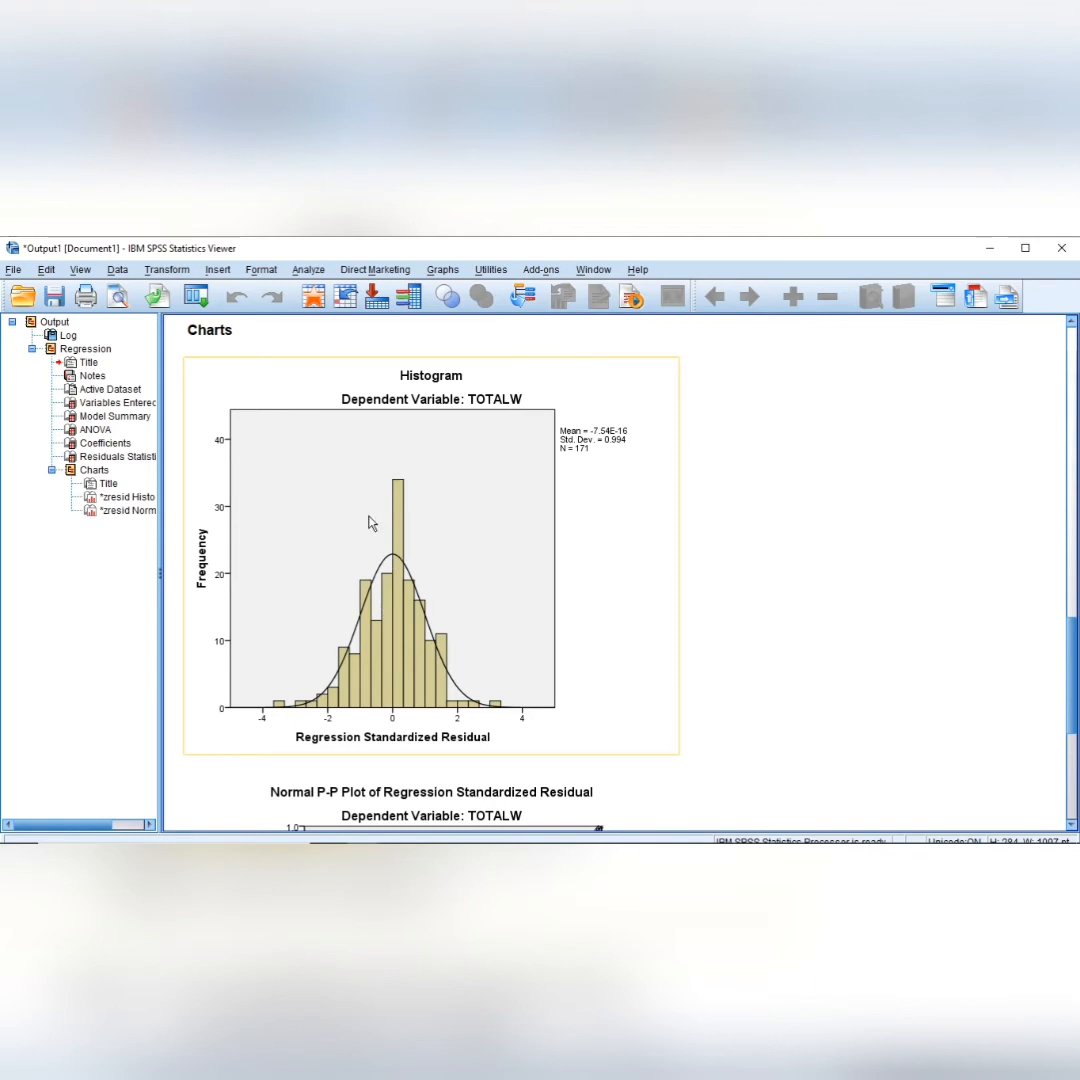
pyautogui.scroll(-6, 360, 580)
pyautogui.scroll(3, 390, 615)
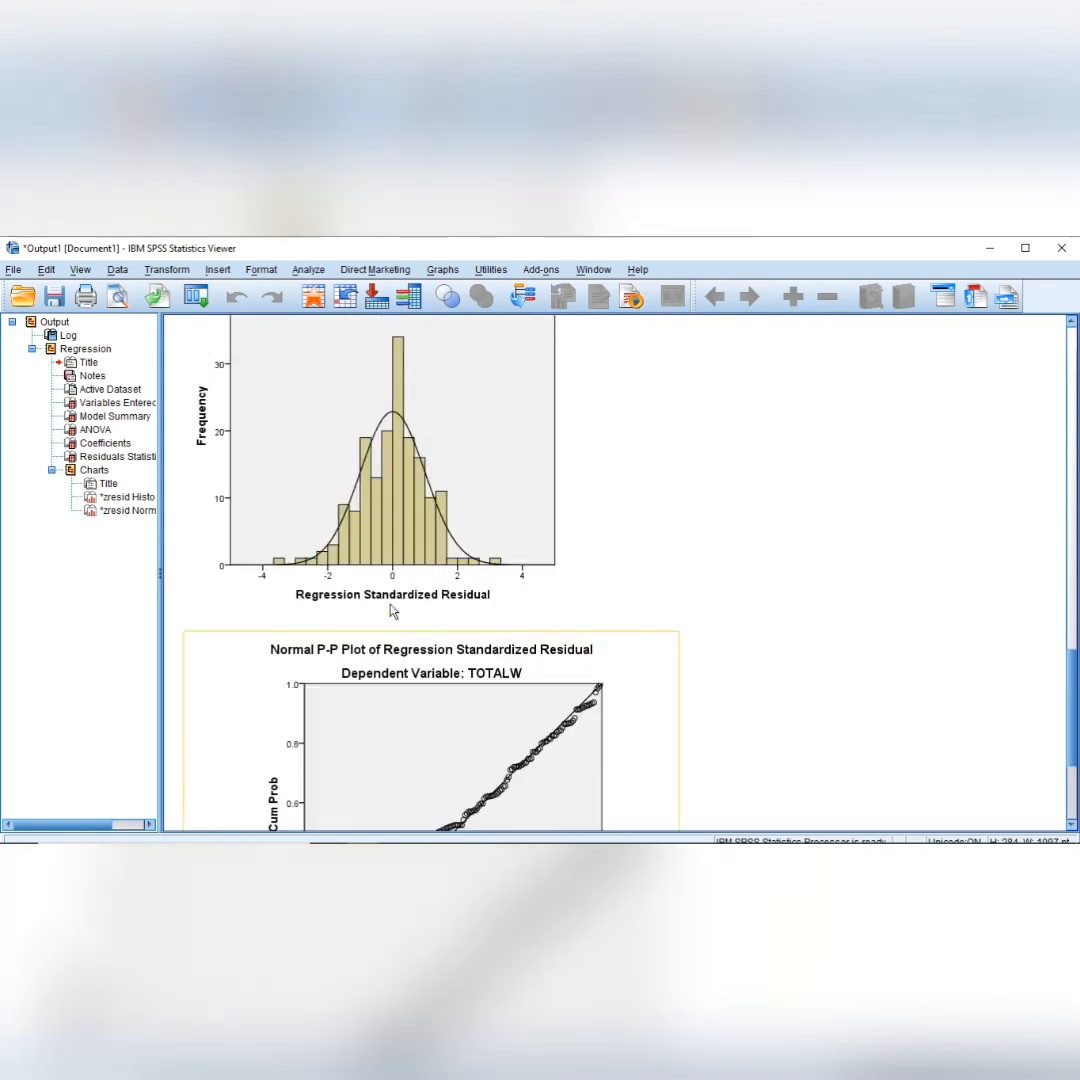
pyautogui.scroll(2, 398, 452)
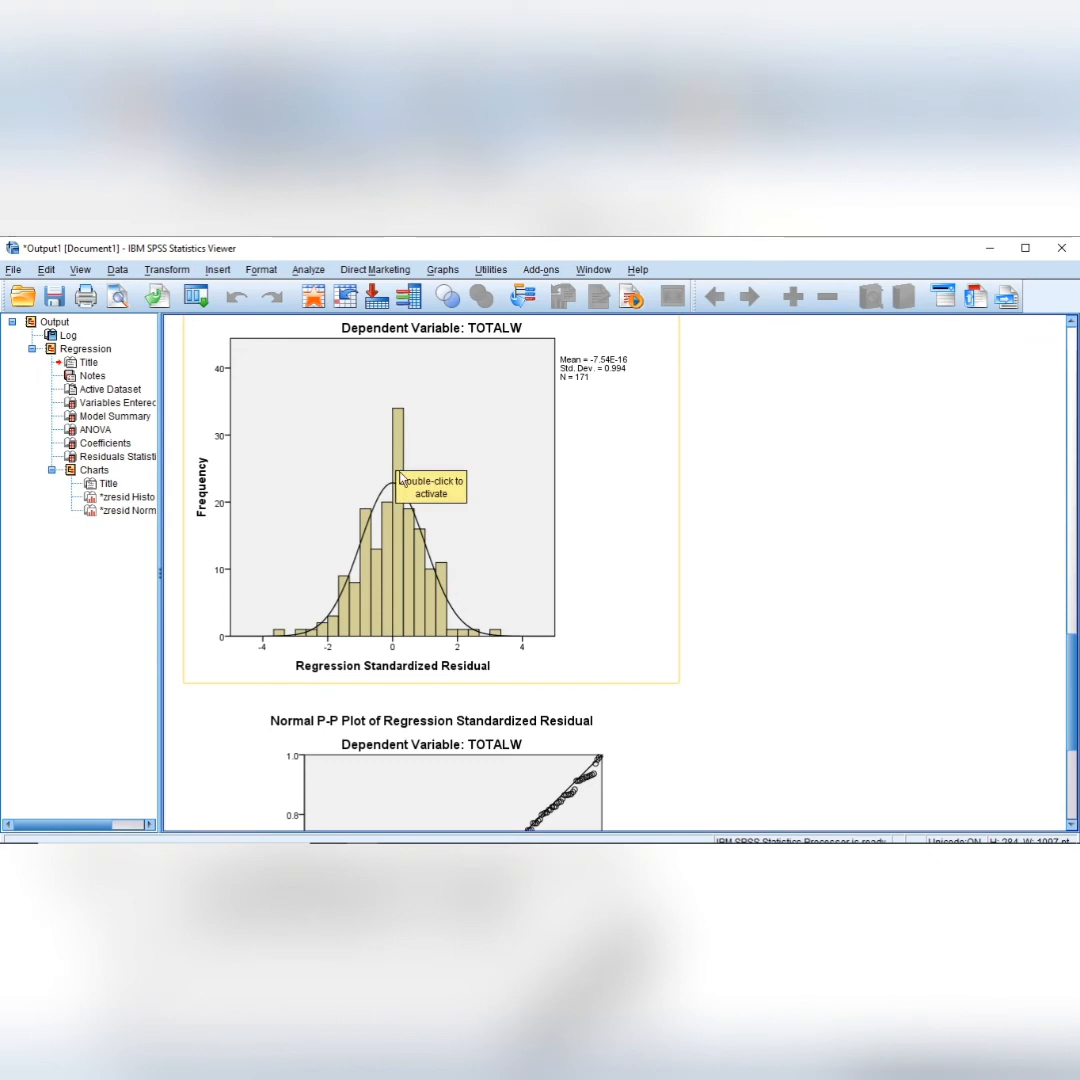
pyautogui.scroll(-5, 392, 474)
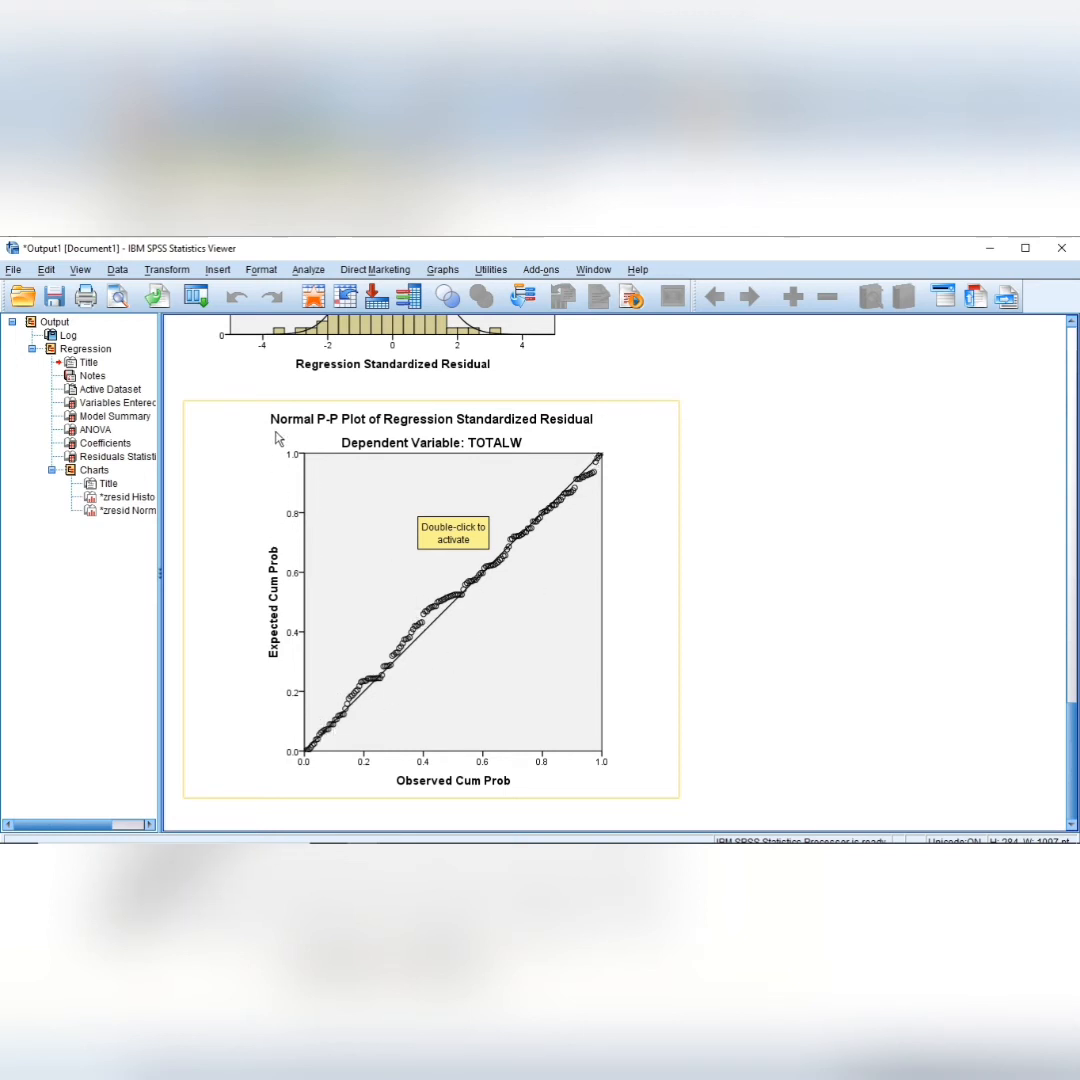
pyautogui.scroll(3, 450, 450)
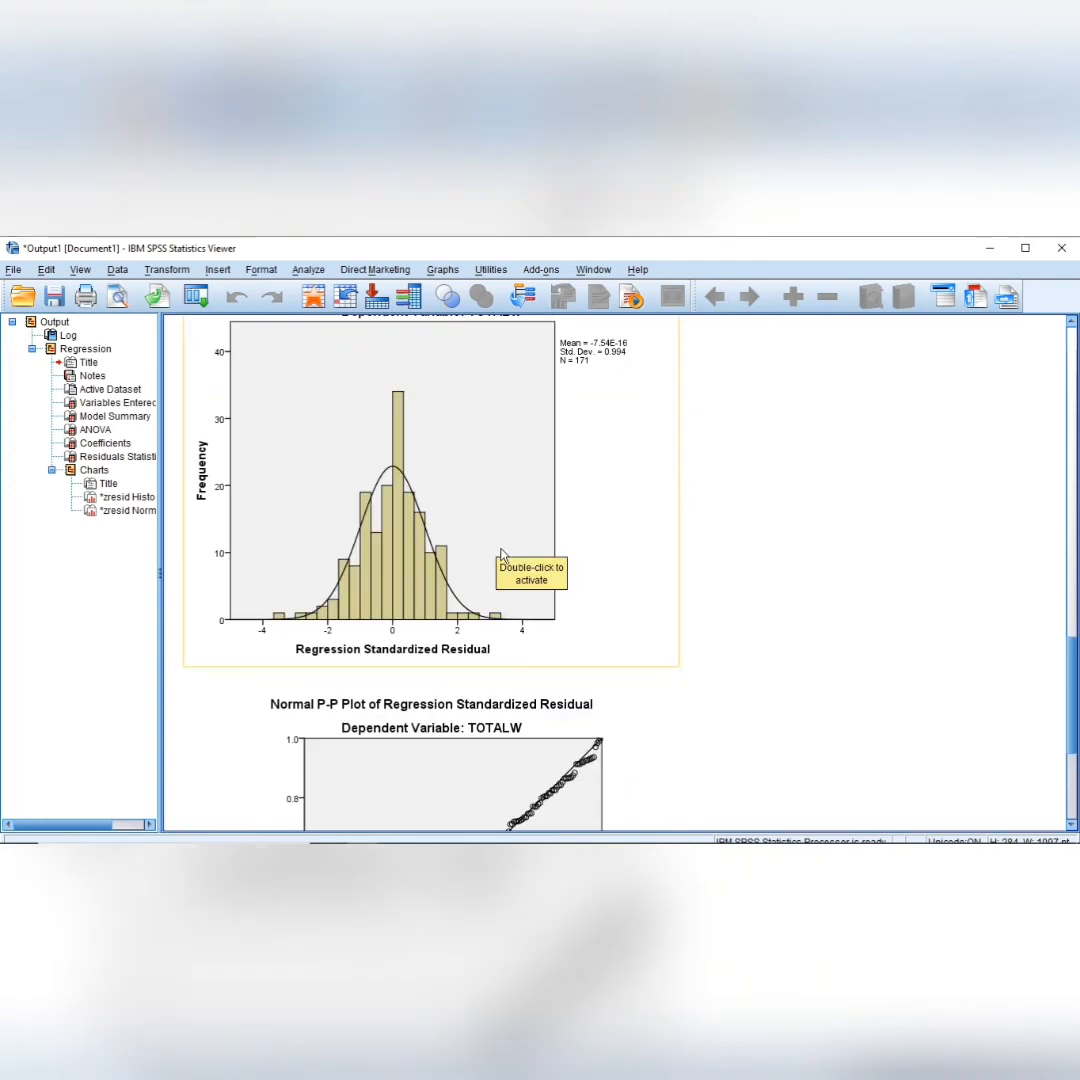
pyautogui.scroll(2, 445, 520)
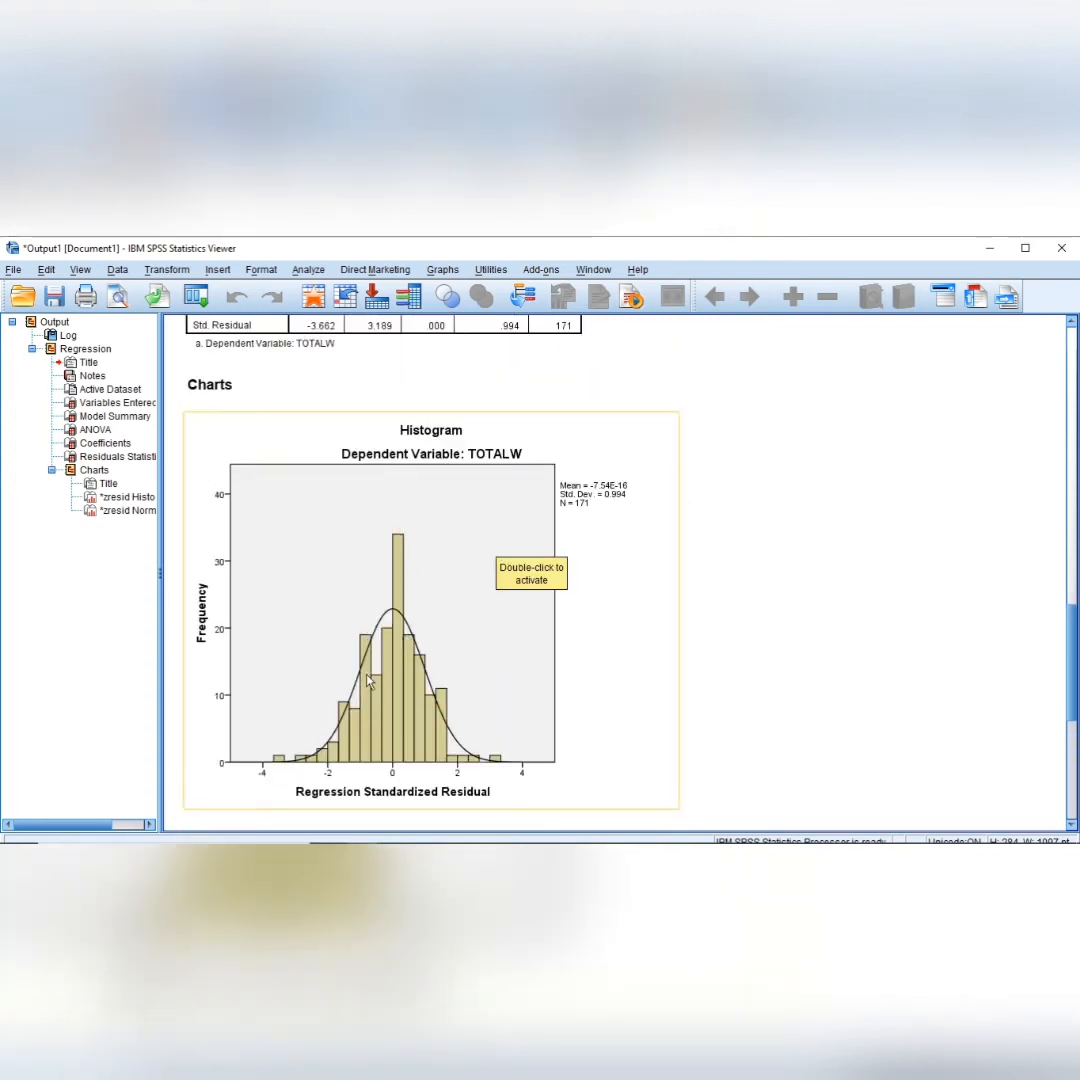
pyautogui.scroll(-1, 312, 572)
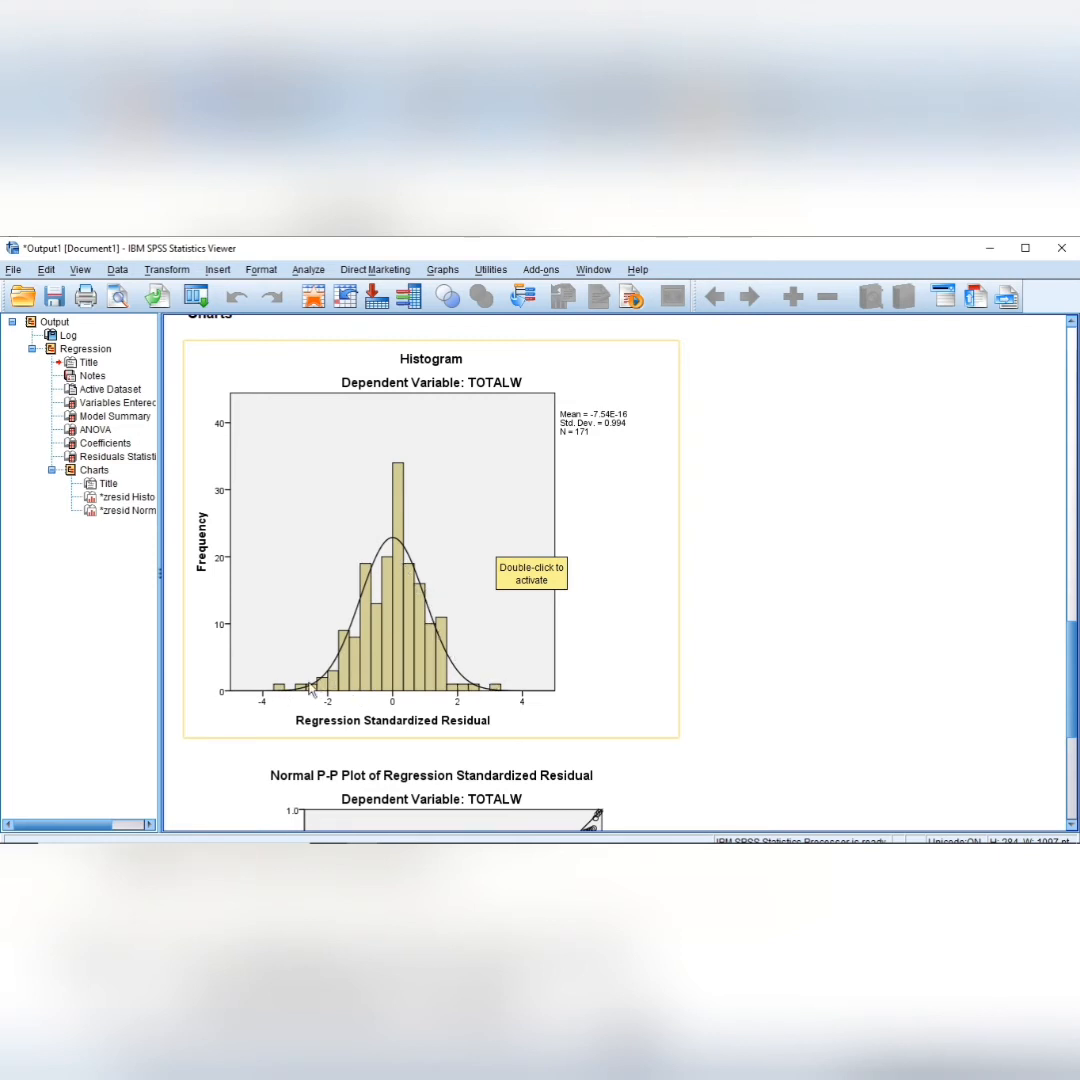
pyautogui.scroll(-1, 380, 620)
pyautogui.scroll(1, 364, 571)
pyautogui.scroll(-5, 665, 600)
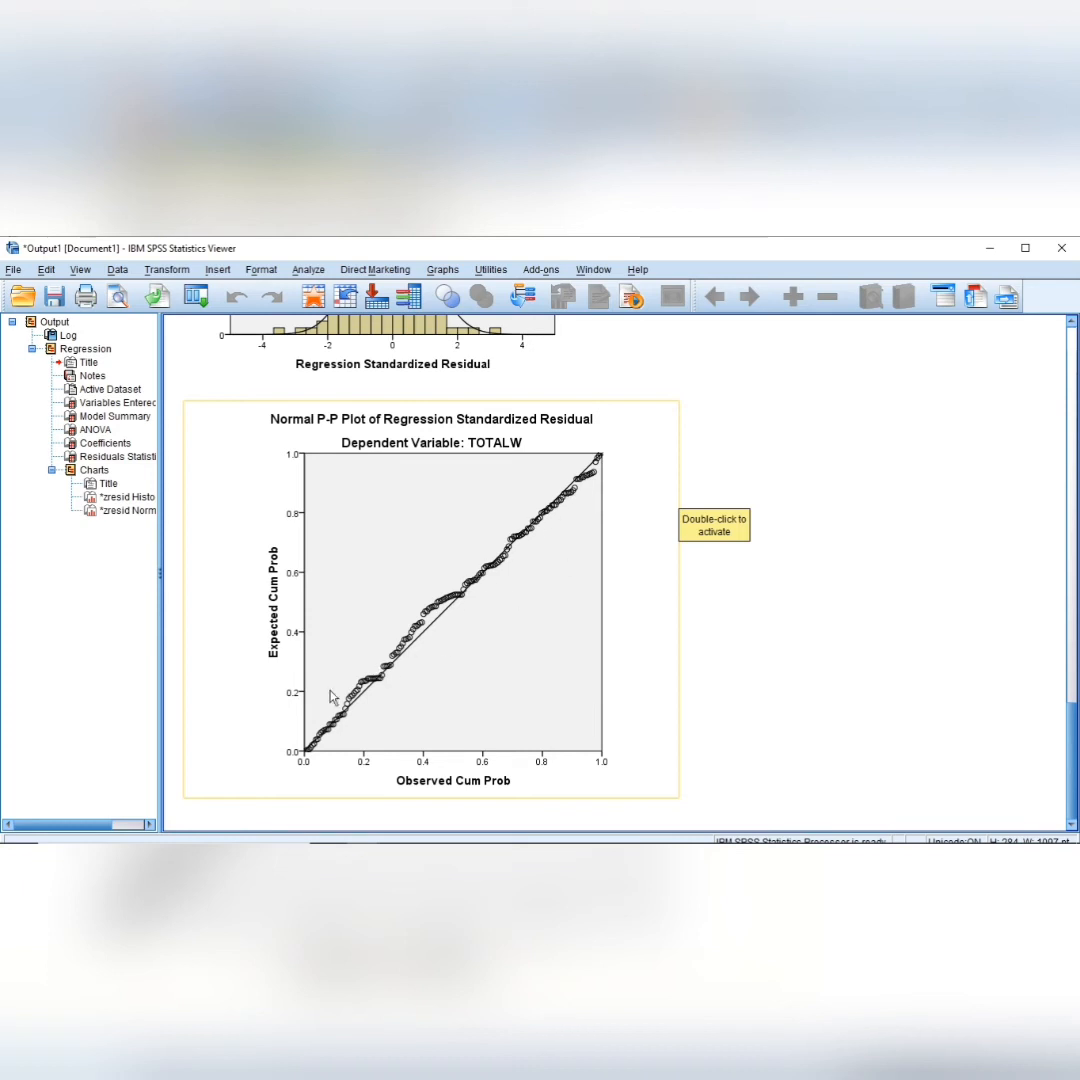
# - Switch to the MATERI PERTEMUAN 7 PDF in Edge, read the Normal P-P Plot explanation, and return to the SPSS output
pyautogui.hotkey('alt', 'Tab')
pyautogui.hotkey('alt', 'Tab')
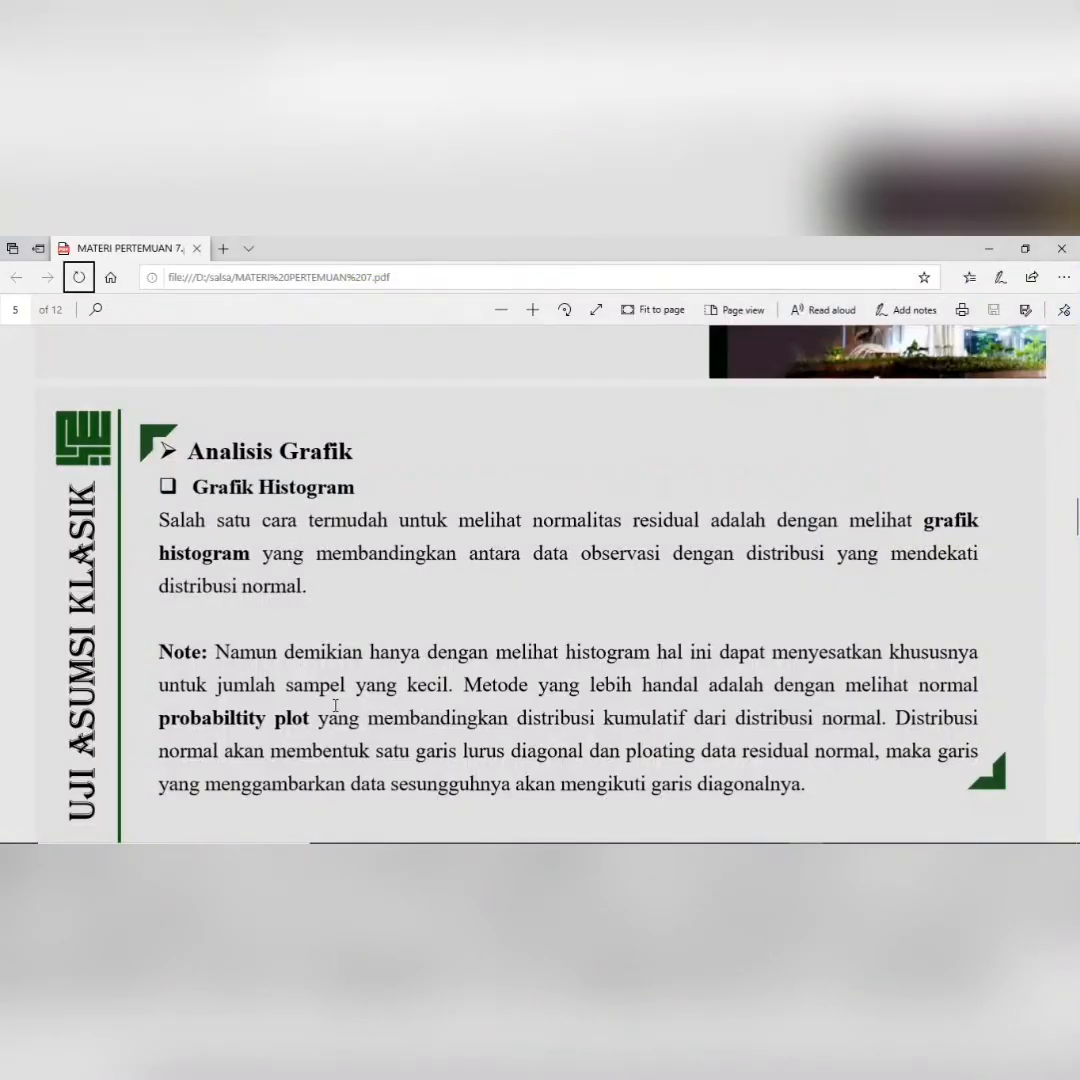
pyautogui.scroll(-3, 335, 705)
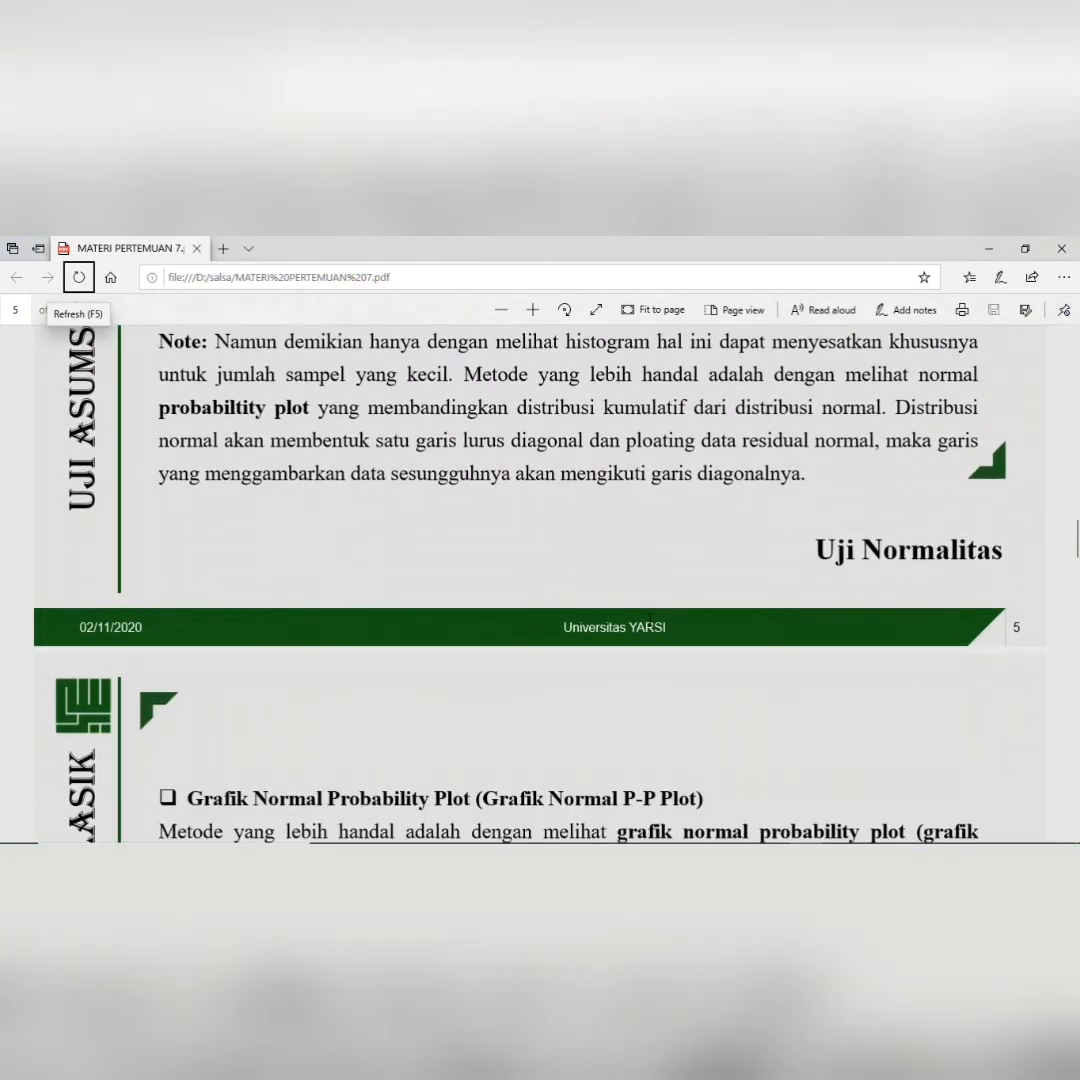
pyautogui.scroll(-5, 622, 612)
pyautogui.scroll(2, 640, 618)
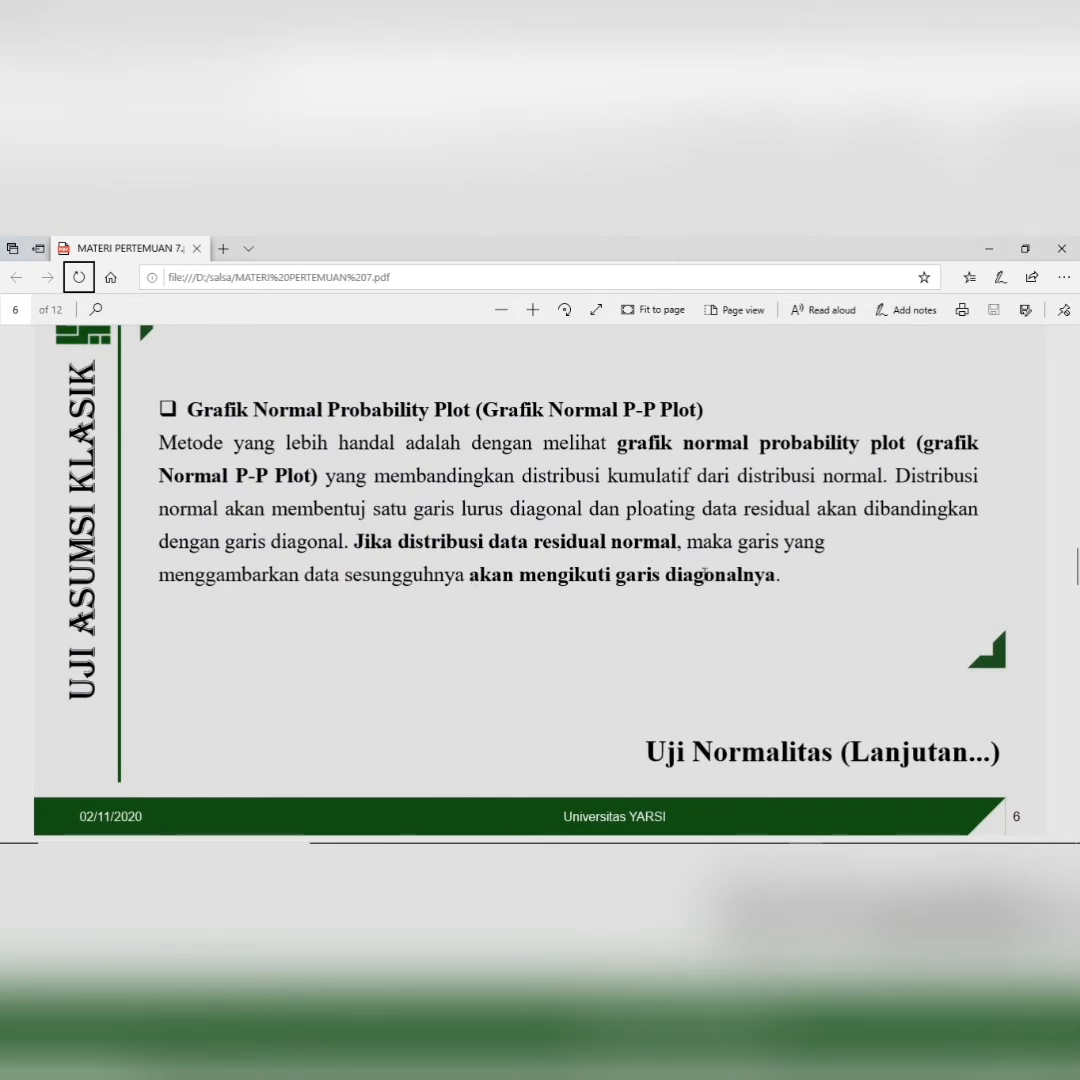
pyautogui.hotkey('alt', 'Tab')
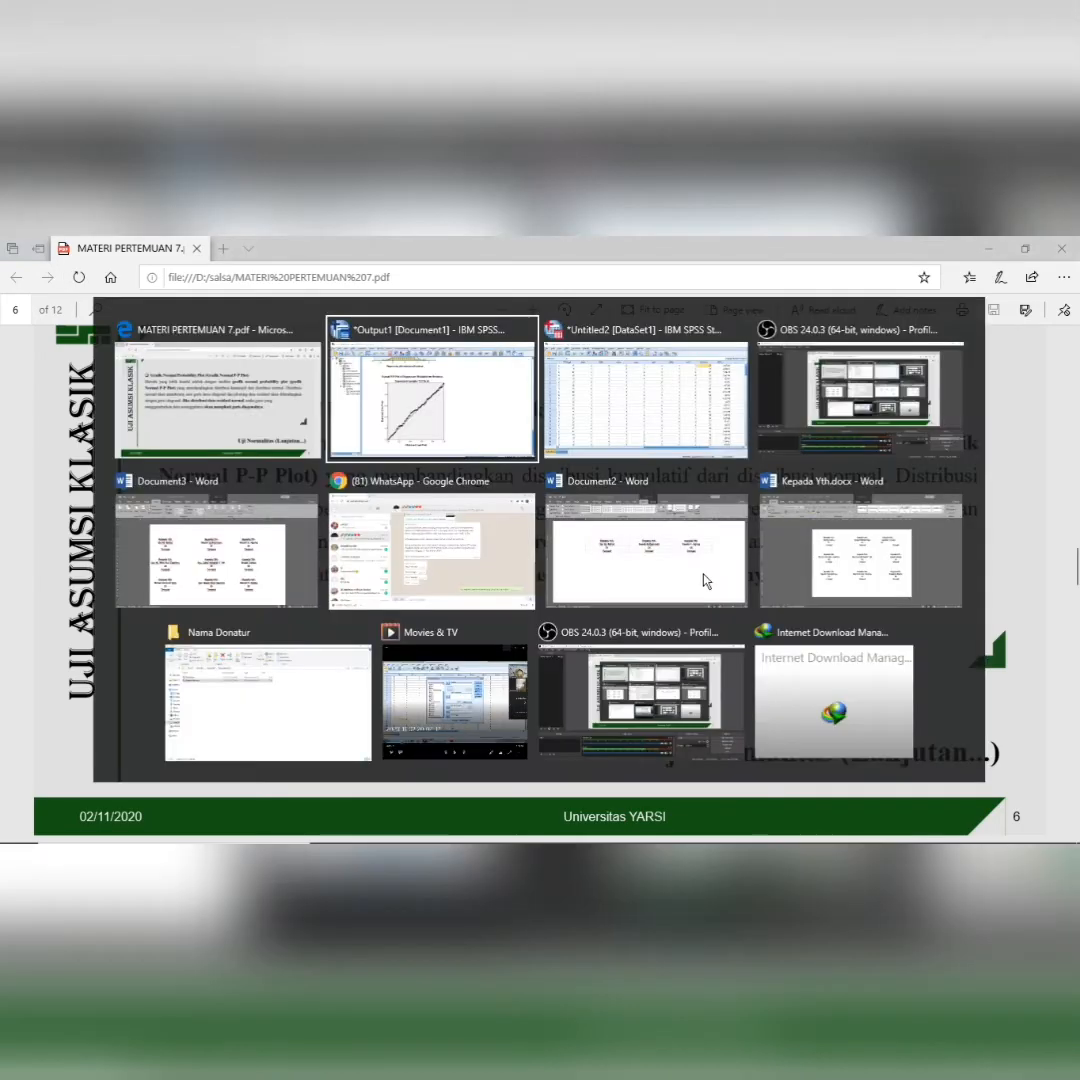
pyautogui.click(632, 473)
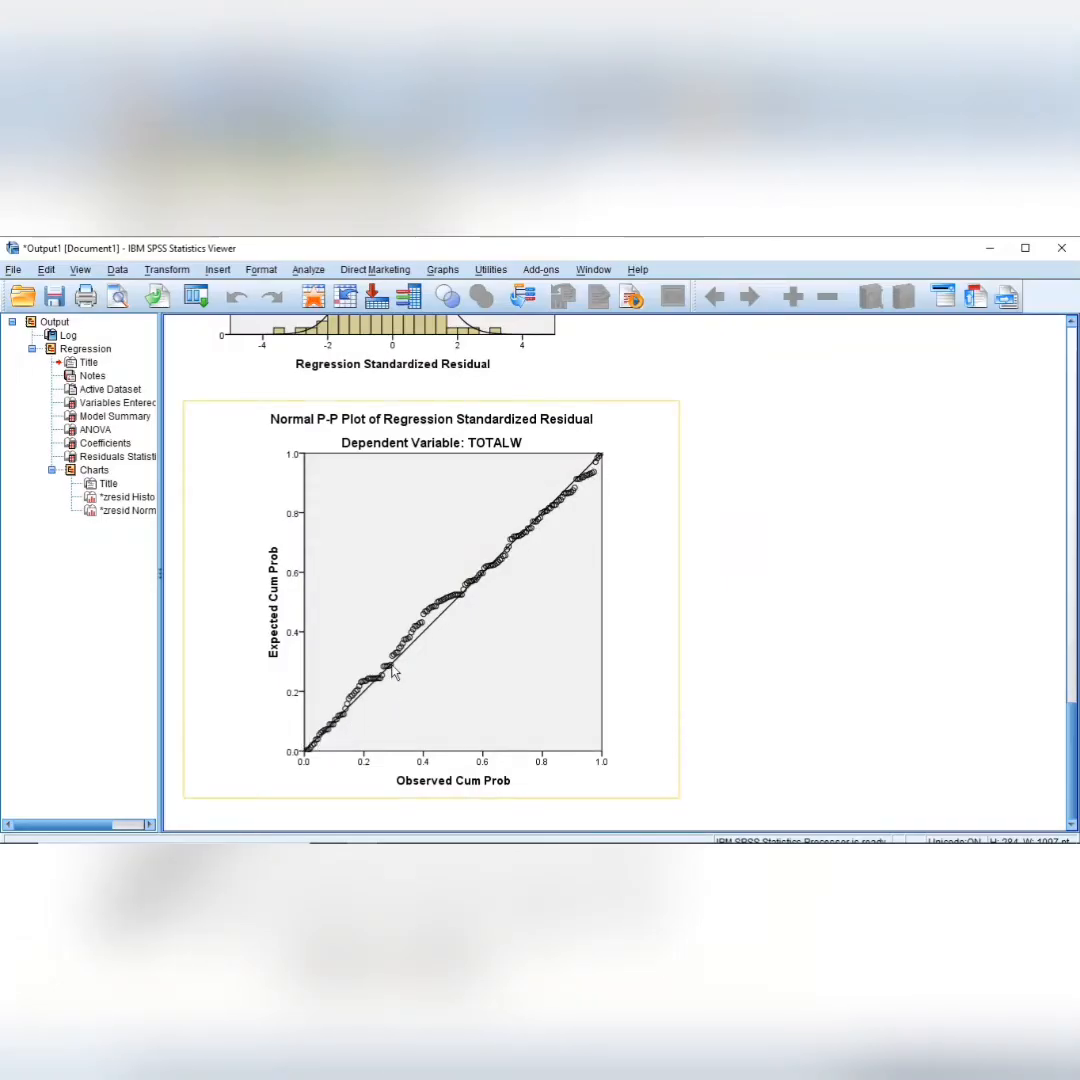
# - Recheck the PDF's diagonal-line criterion in Edge against the P-P plot and histogram in the SPSS output
pyautogui.hotkey('alt', 'Tab')
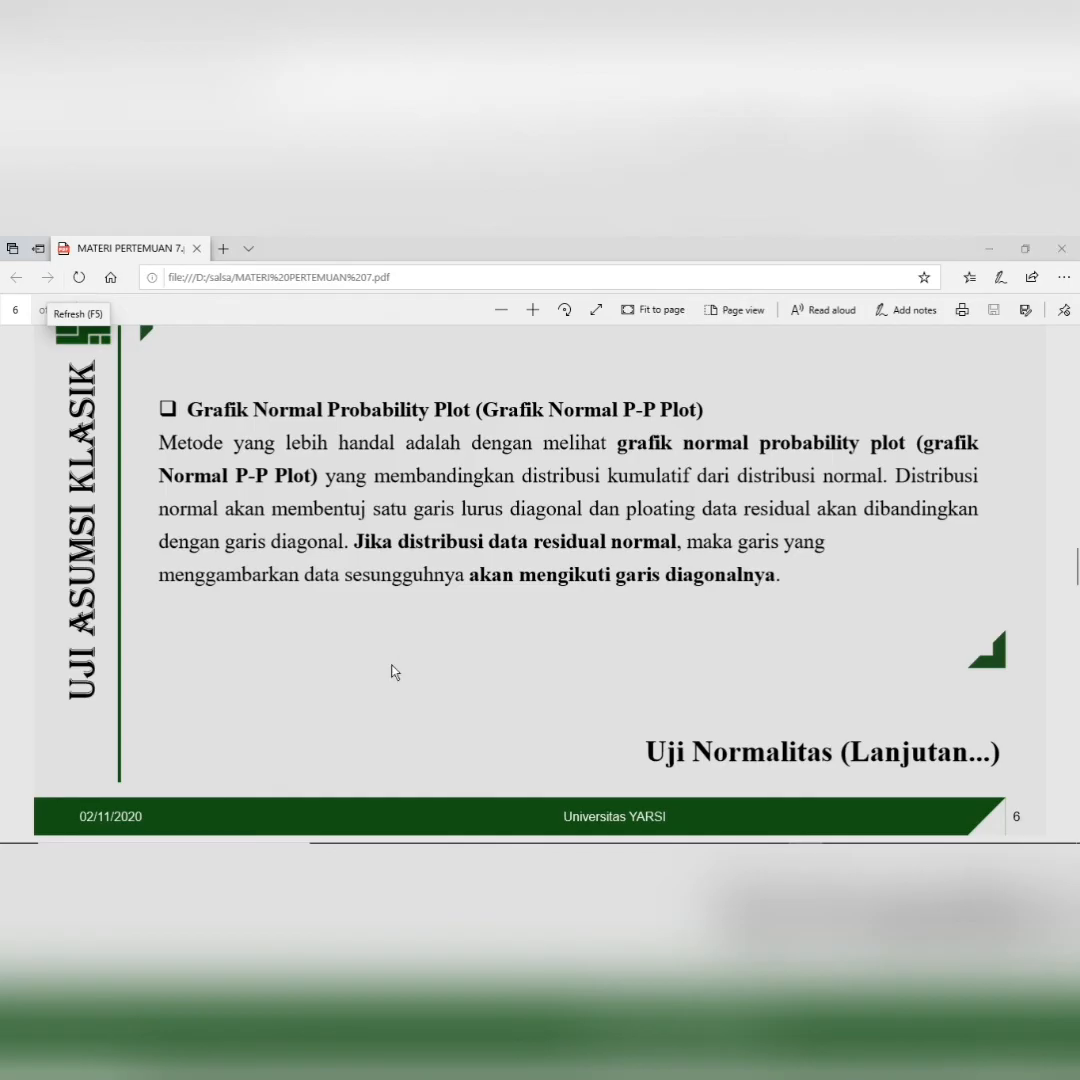
pyautogui.hotkey('alt', 'Tab')
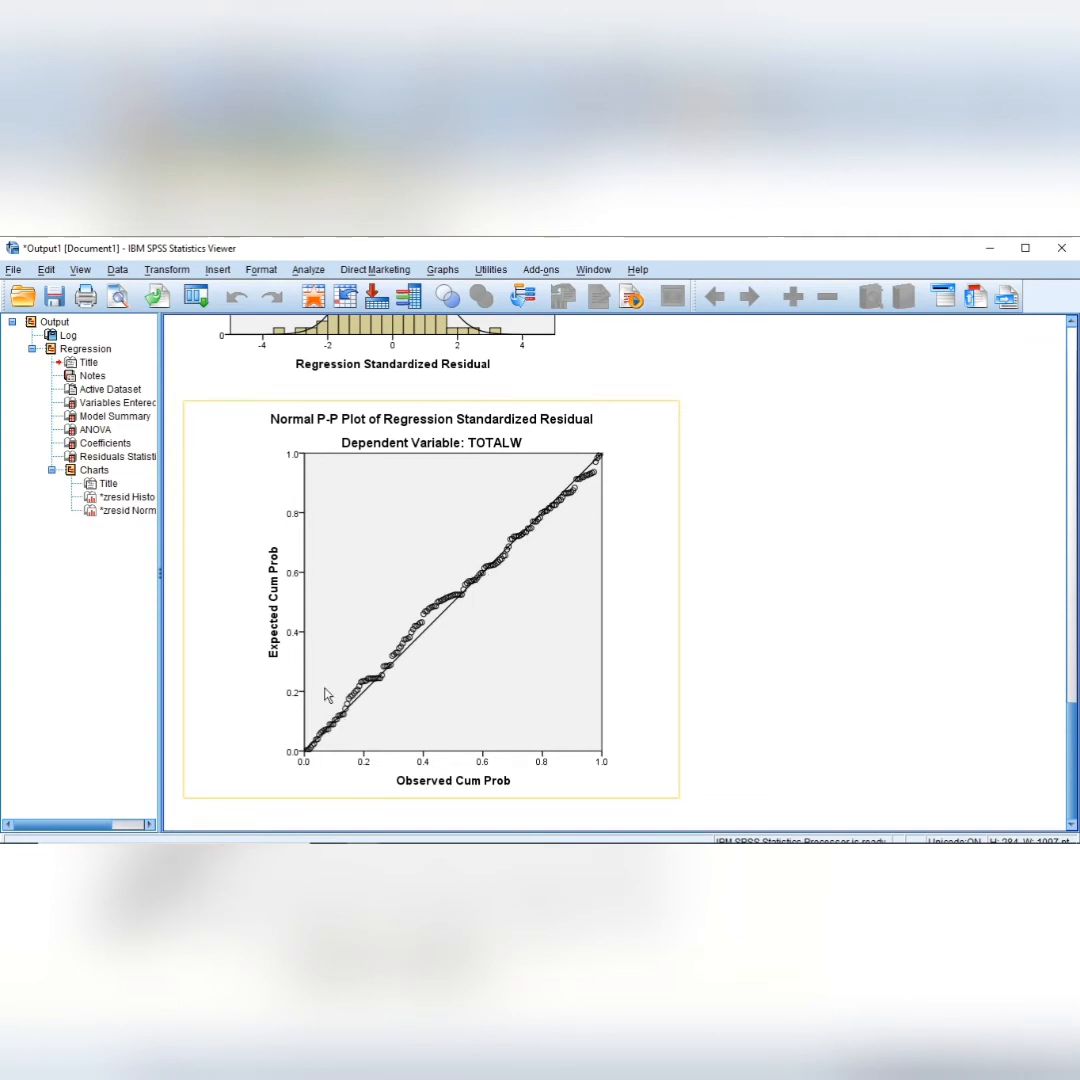
pyautogui.scroll(3, 468, 598)
pyautogui.scroll(-3, 468, 598)
pyautogui.scroll(2, 466, 601)
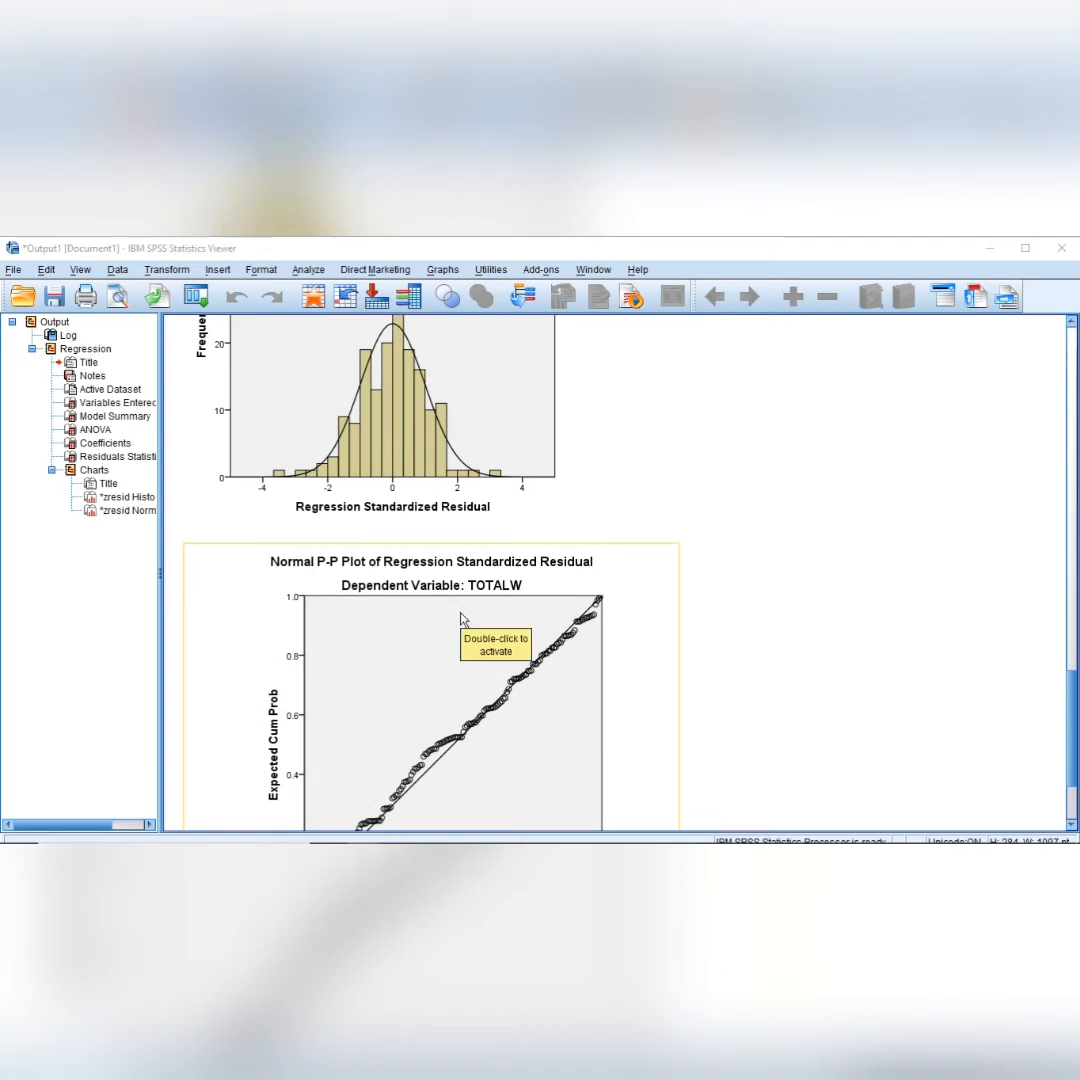
# - Switch to the PDF in Edge and examine the page 8 histogram shapes for positive and negative skewness
pyautogui.hotkey('alt', 'Tab')
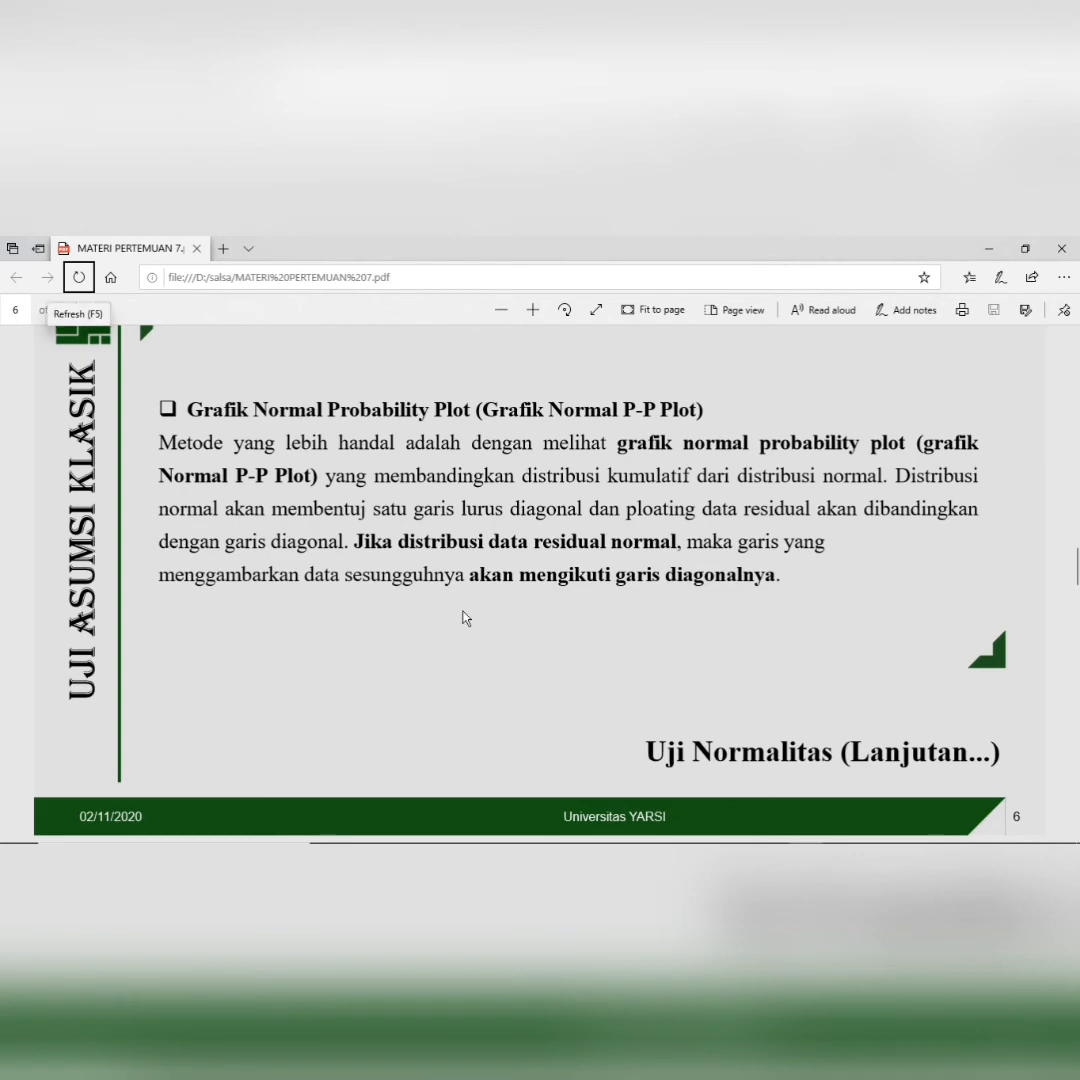
pyautogui.scroll(-12, 704, 569)
pyautogui.scroll(5, 704, 662)
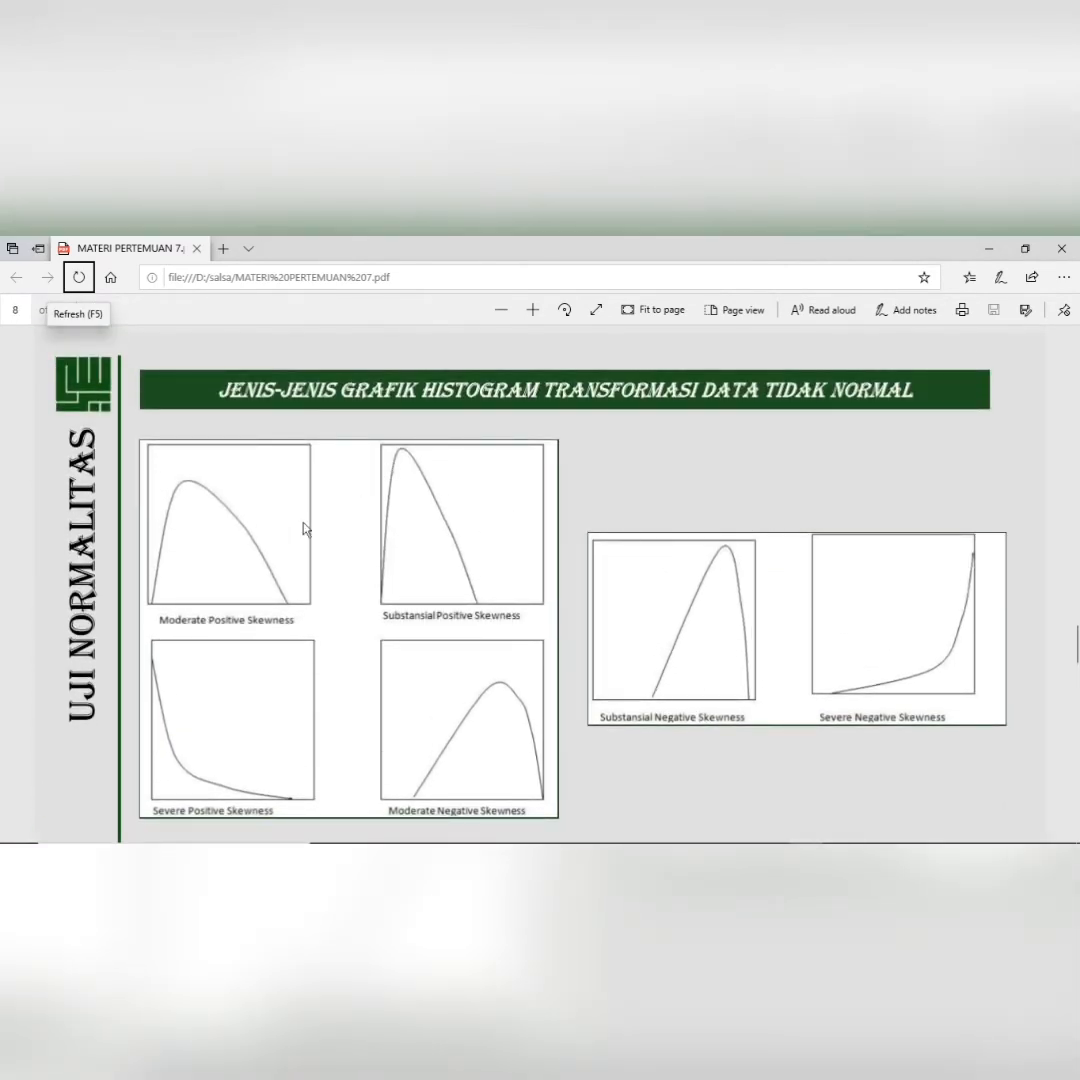
pyautogui.scroll(-2, 460, 440)
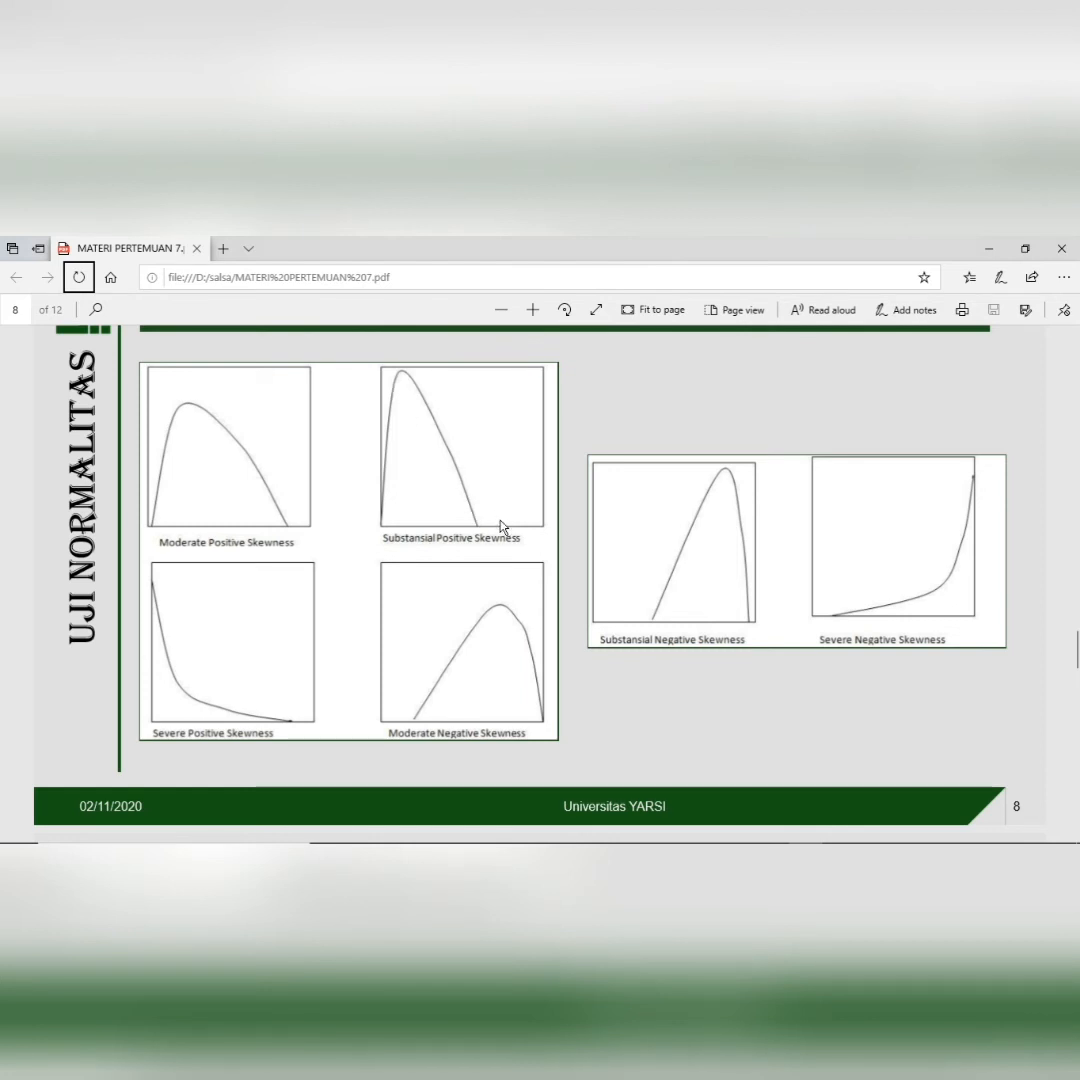
pyautogui.scroll(-1, 231, 710)
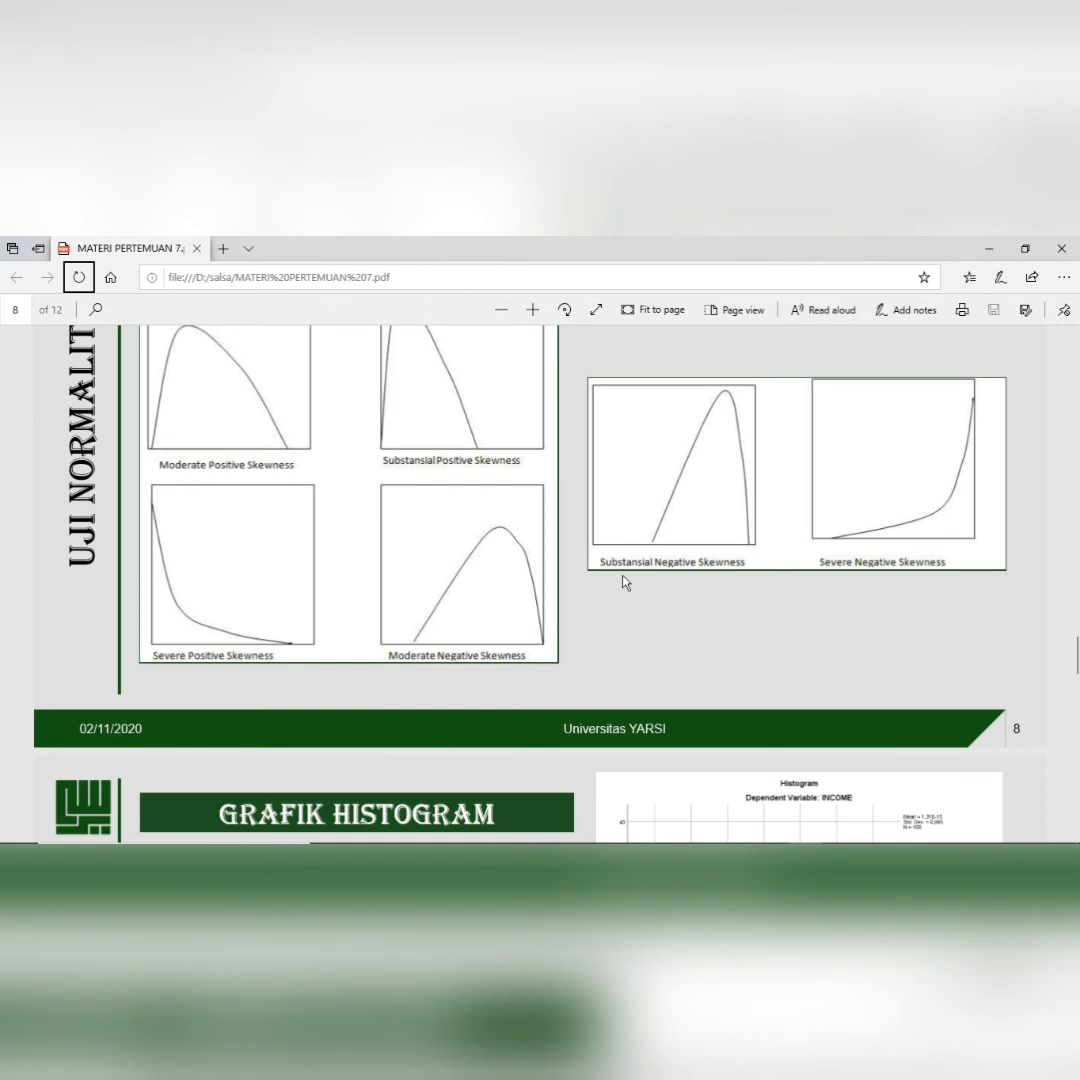
# - Compare the skewness curve shapes on page 8 of the PDF with the TOTALW residual histogram in the SPSS output
pyautogui.scroll(1, 622, 580)
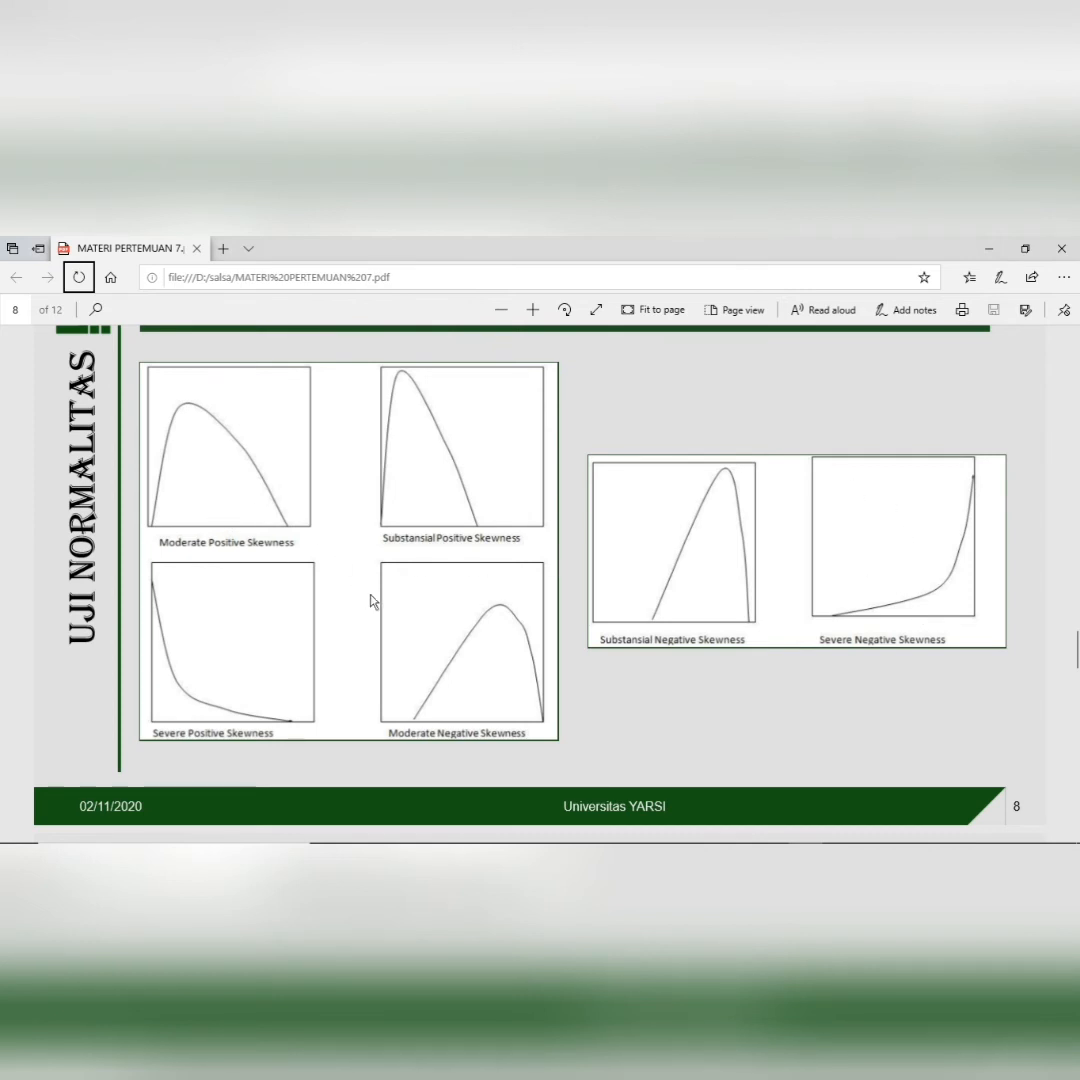
pyautogui.scroll(1, 342, 623)
pyautogui.scroll(-1, 342, 623)
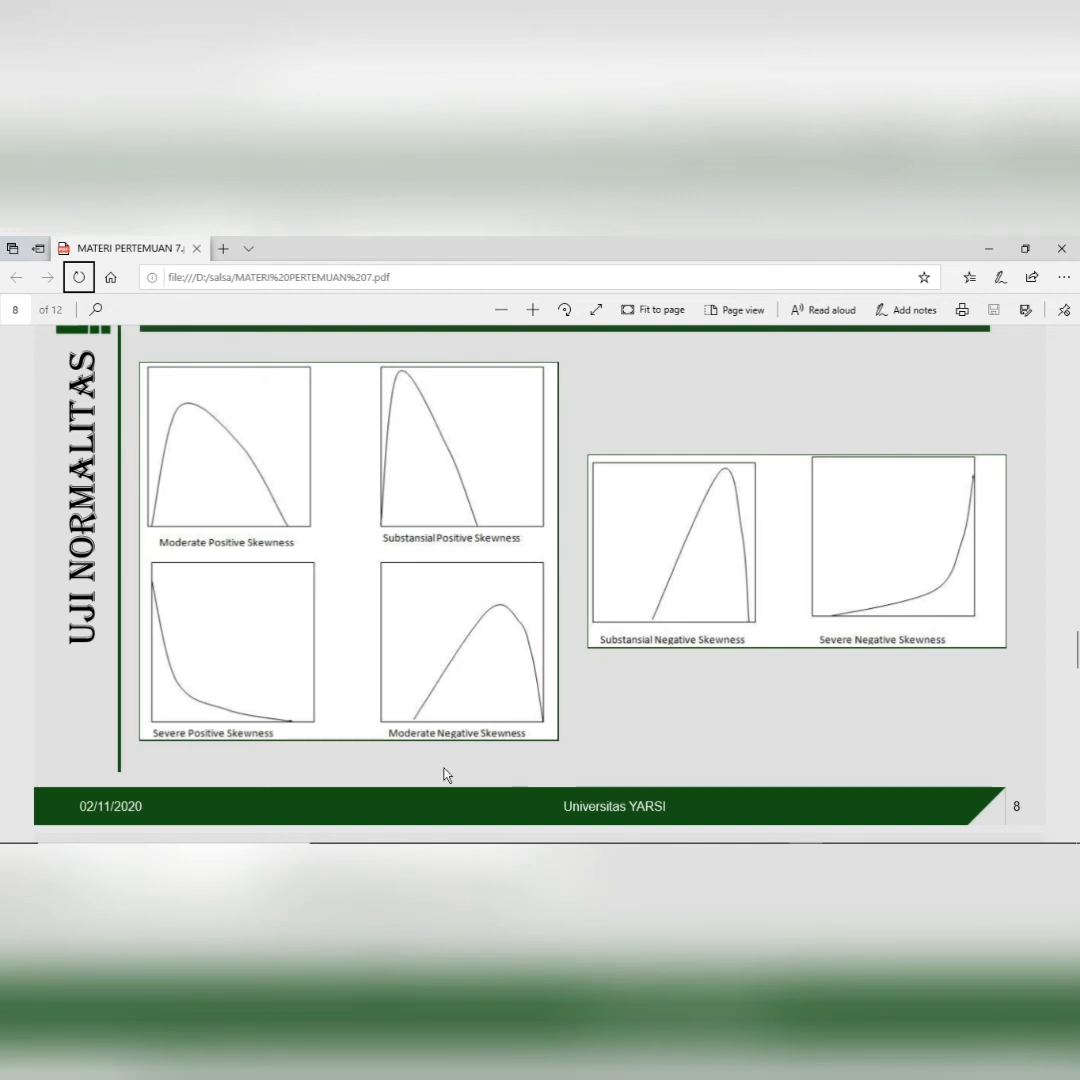
pyautogui.hotkey('alt', 'Tab')
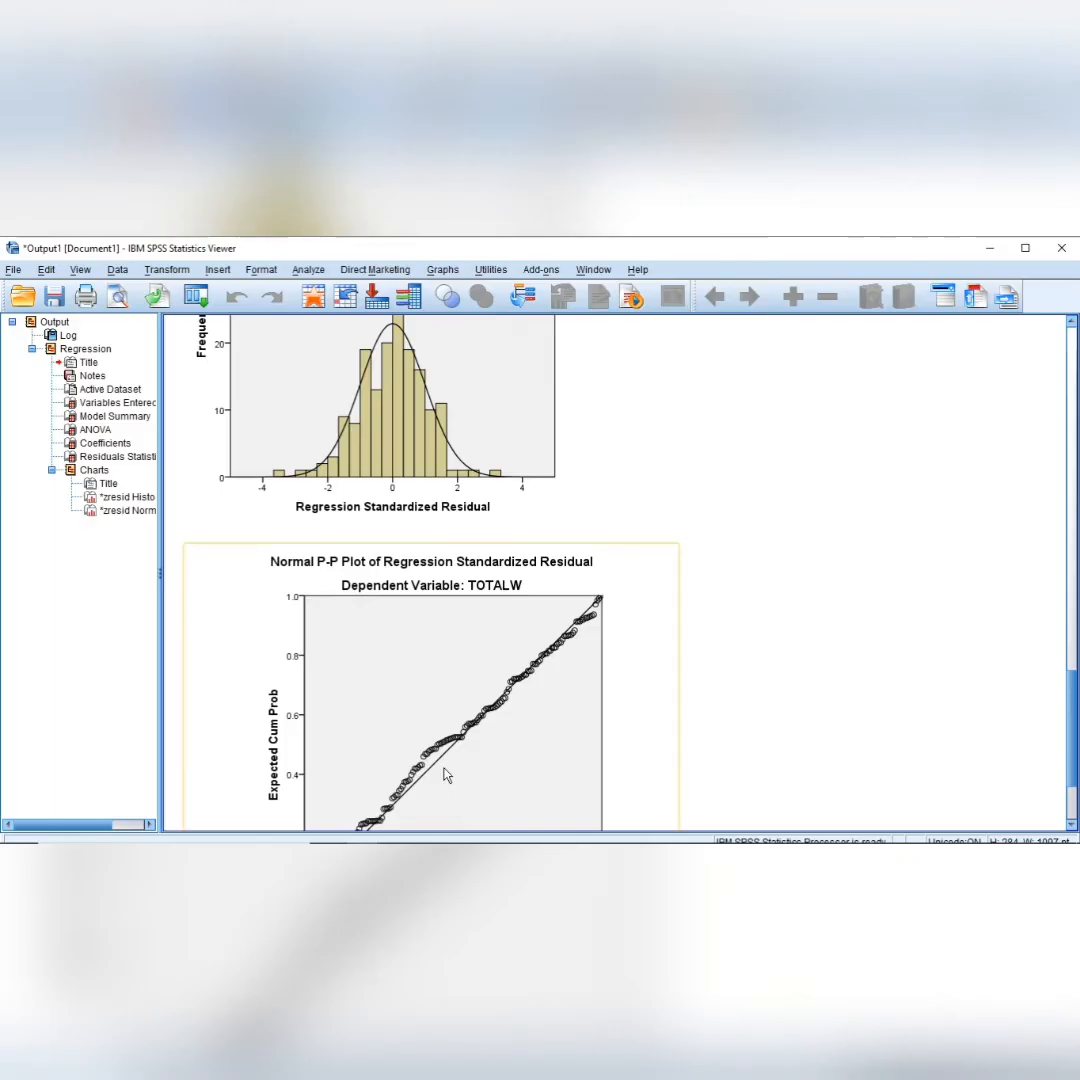
pyautogui.scroll(4, 383, 527)
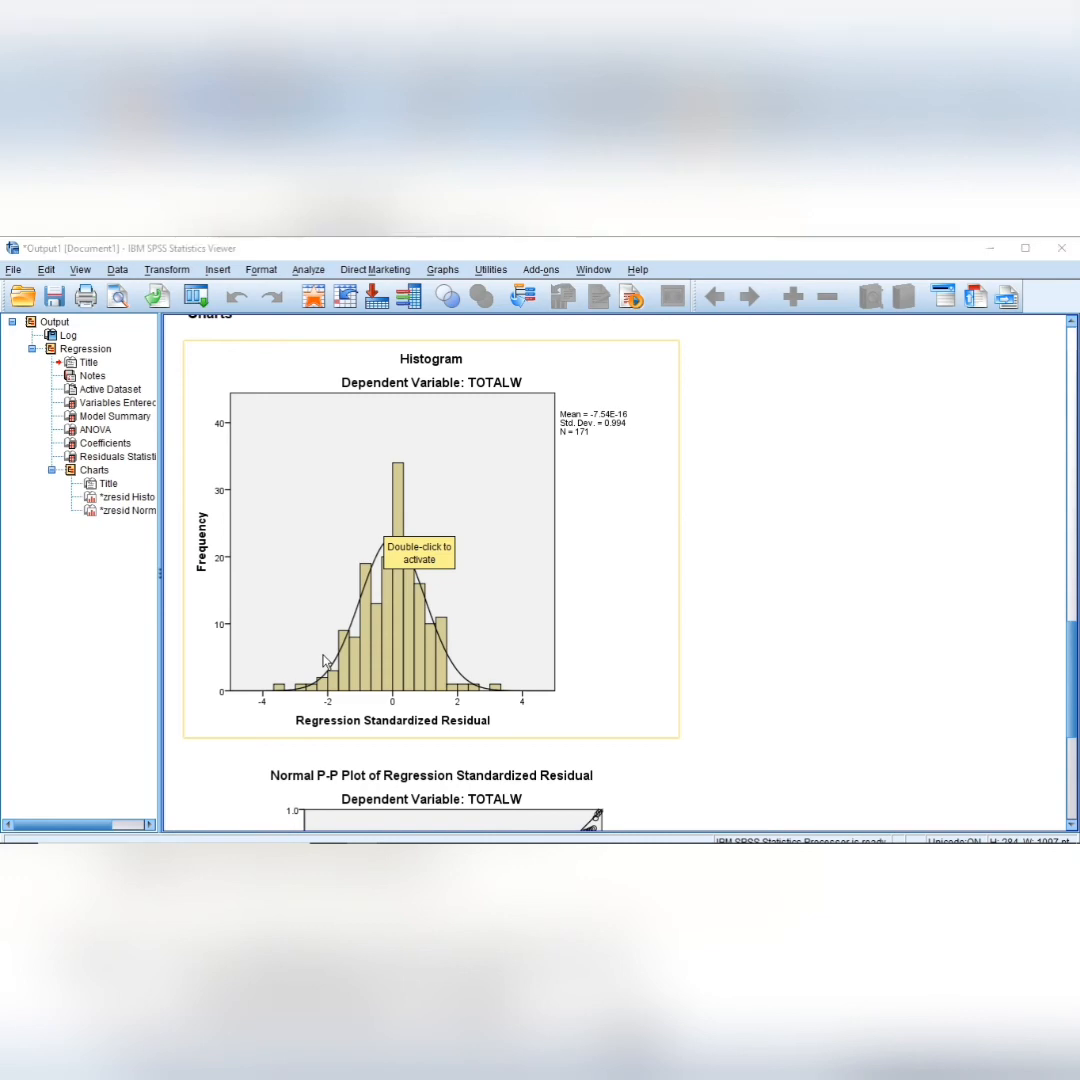
# - Switch to the PDF in Edge and examine the example INCOME histograms on page 9 and Normal P-P plots on pages 10 and 11
pyautogui.hotkey('alt', 'Tab')
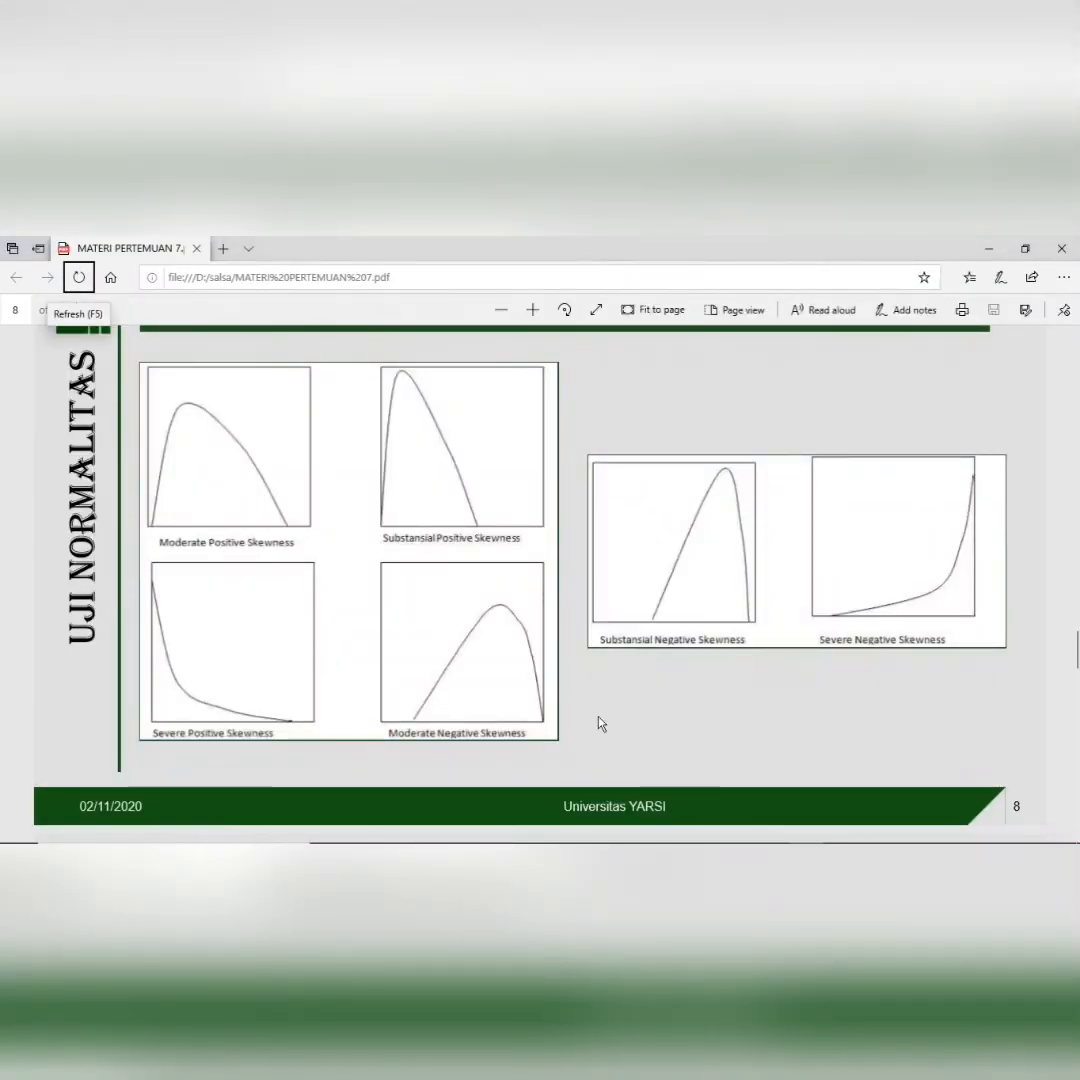
pyautogui.scroll(-4, 598, 720)
pyautogui.scroll(-6, 437, 585)
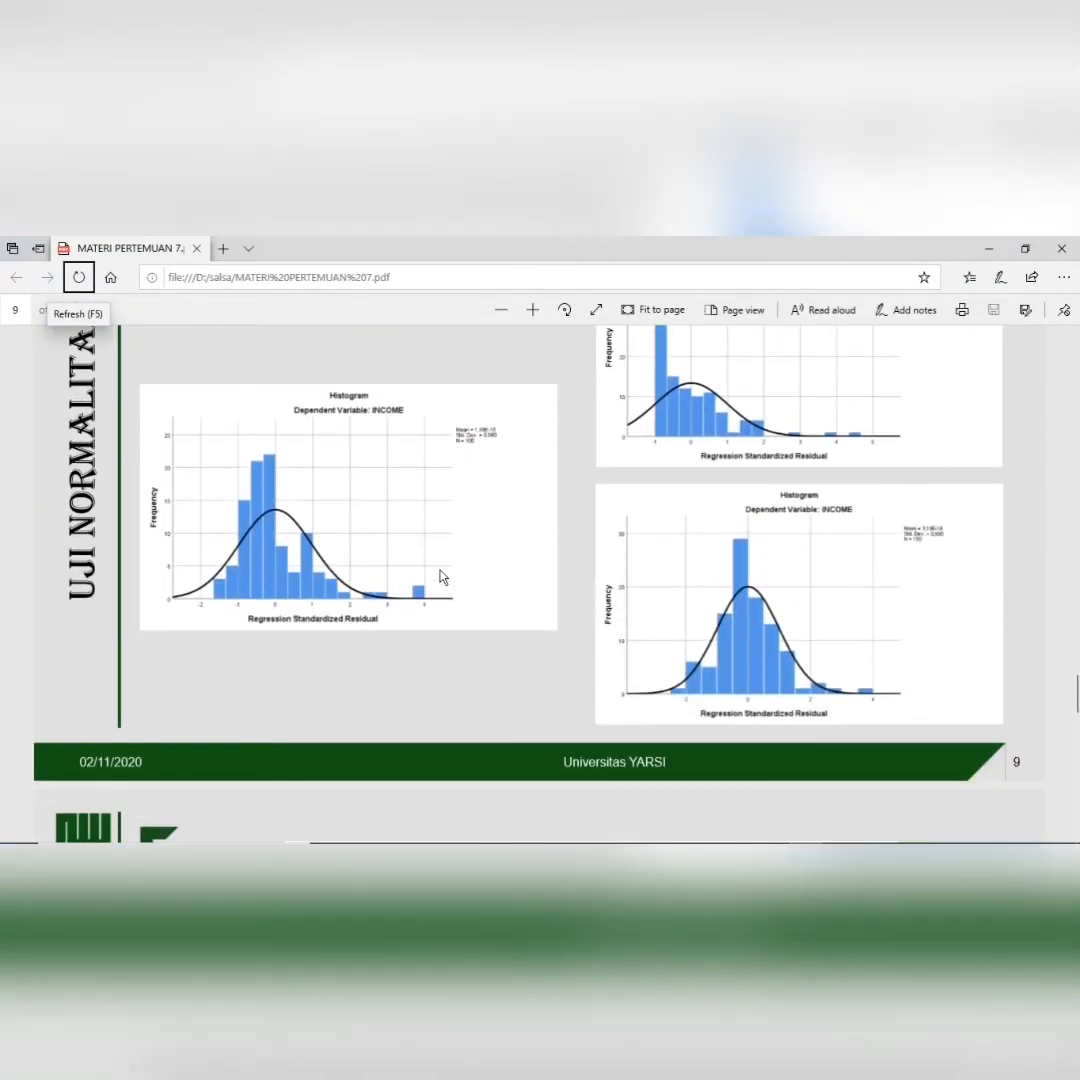
pyautogui.scroll(-3, 441, 575)
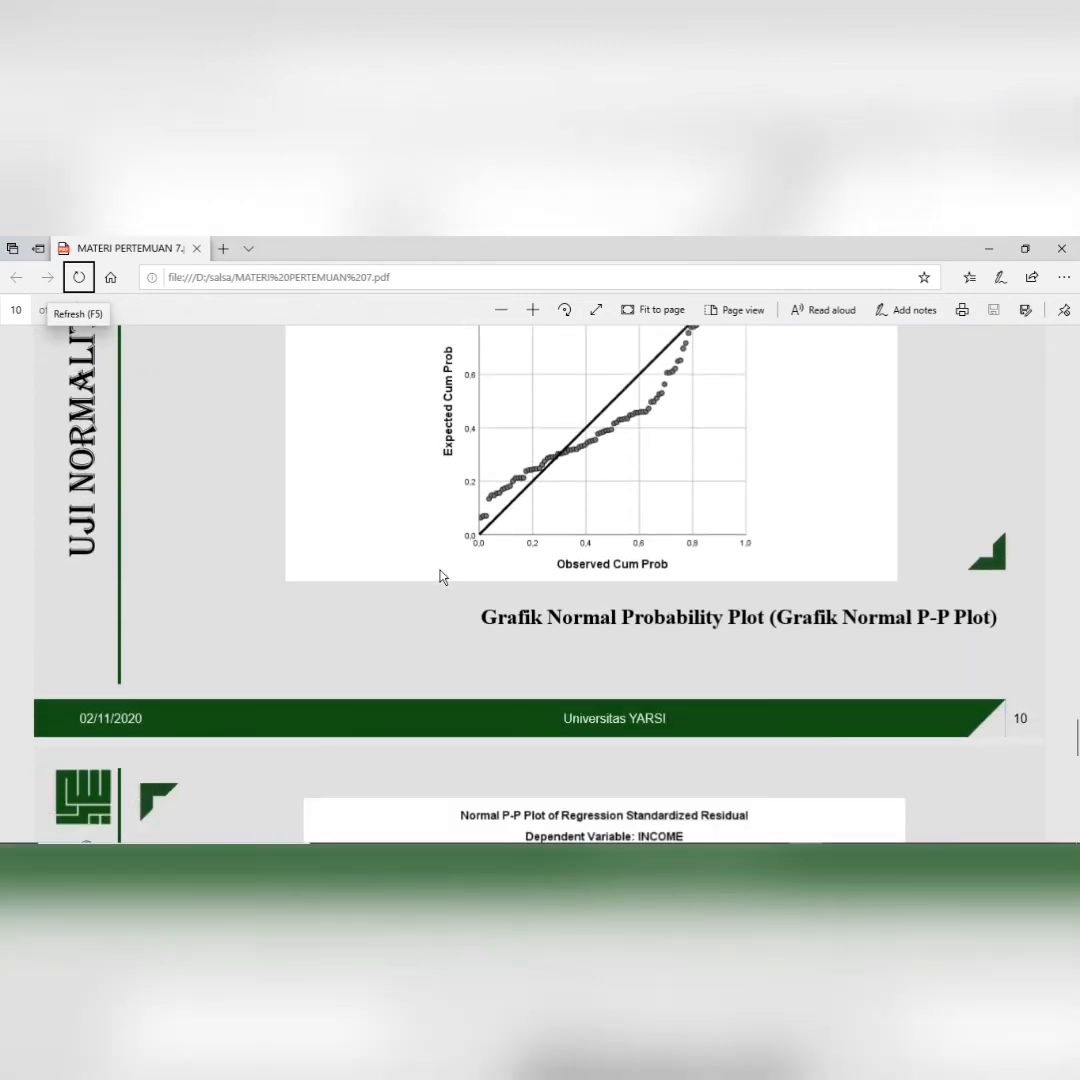
pyautogui.scroll(-3, 441, 577)
pyautogui.scroll(3, 441, 577)
pyautogui.scroll(-2, 441, 577)
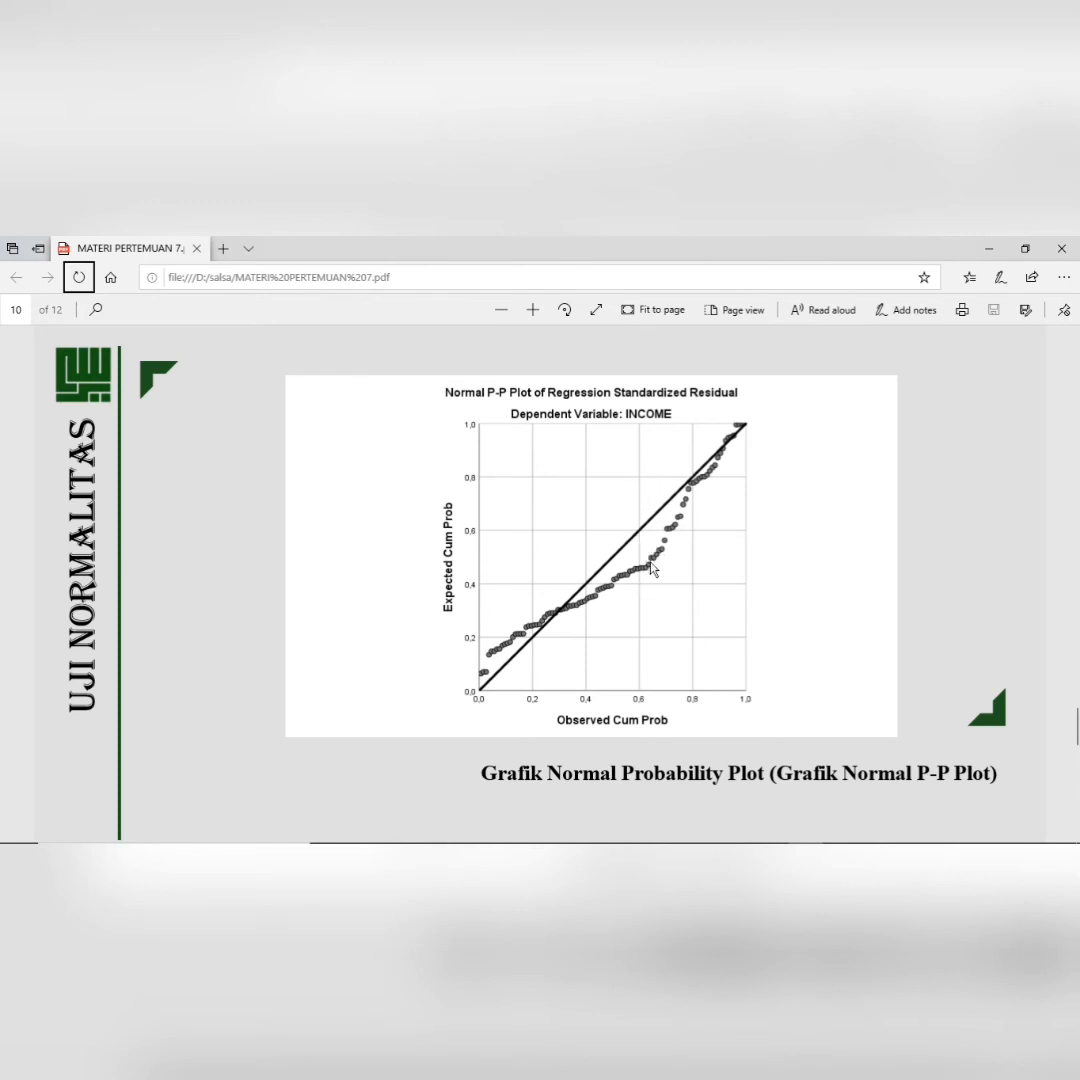
pyautogui.scroll(-5, 650, 580)
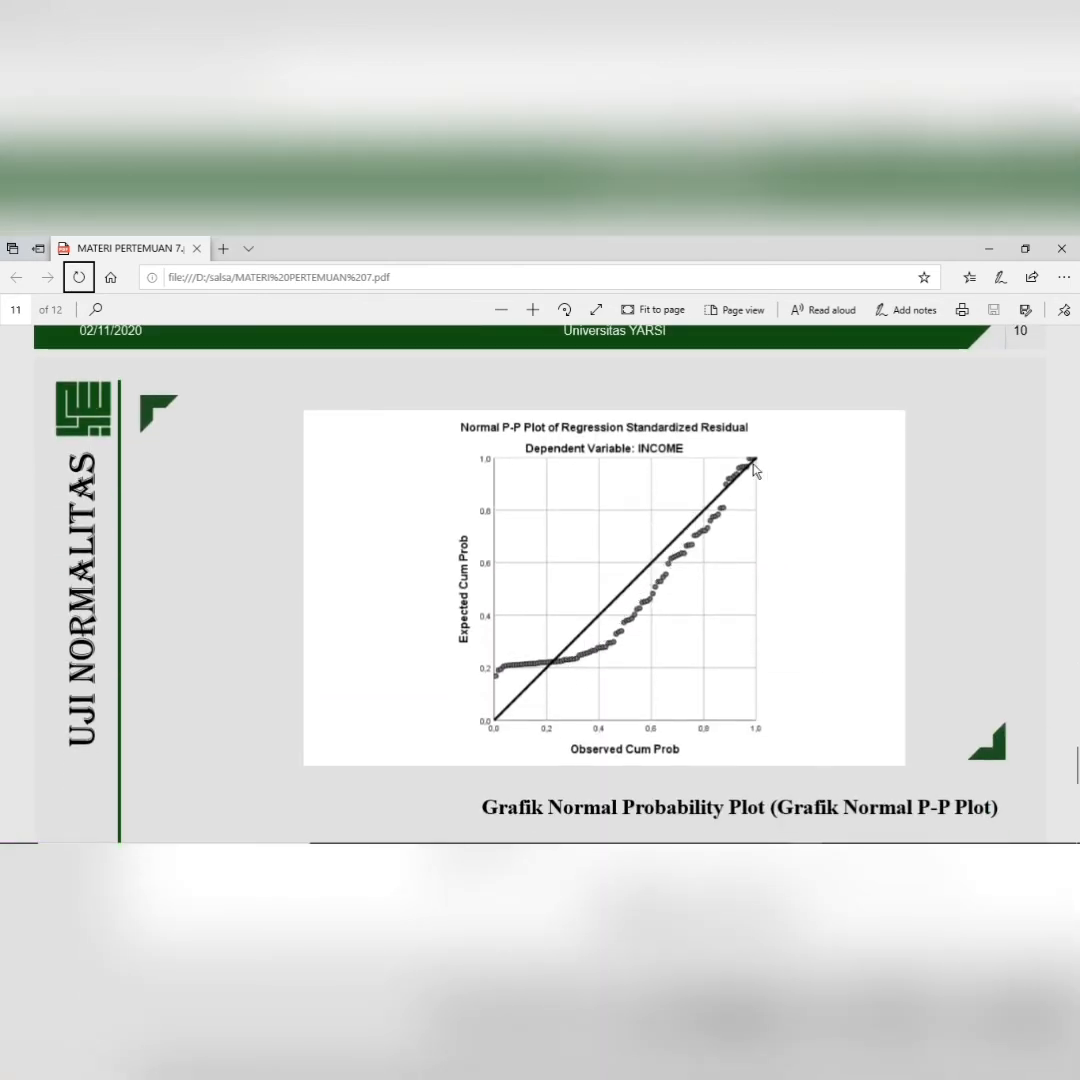
pyautogui.scroll(-5, 640, 660)
pyautogui.scroll(8, 620, 677)
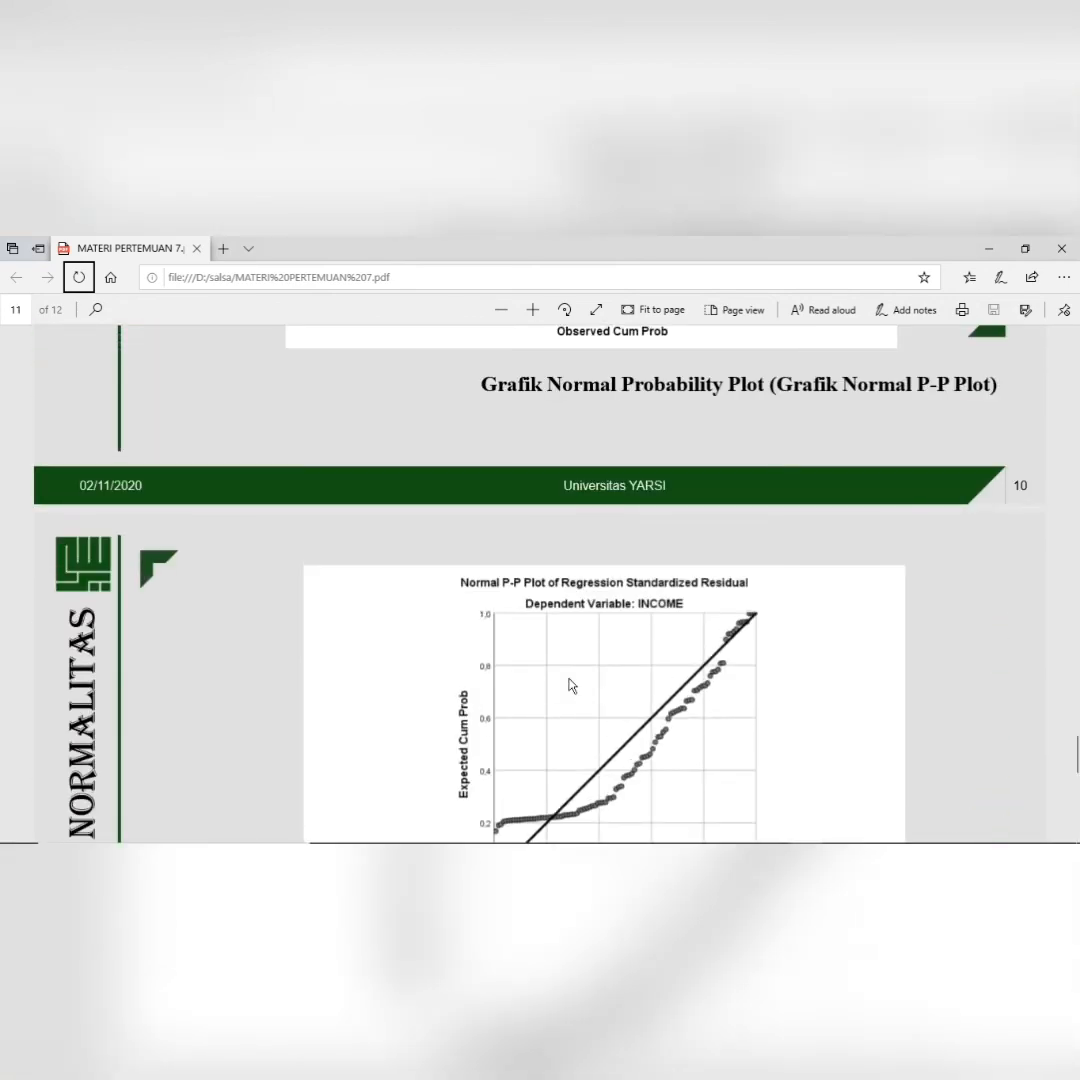
# - Return to the SPSS output and review the TOTALW Normal P-P plot and residual histogram against the PDF examples
pyautogui.hotkey('alt', 'Tab')
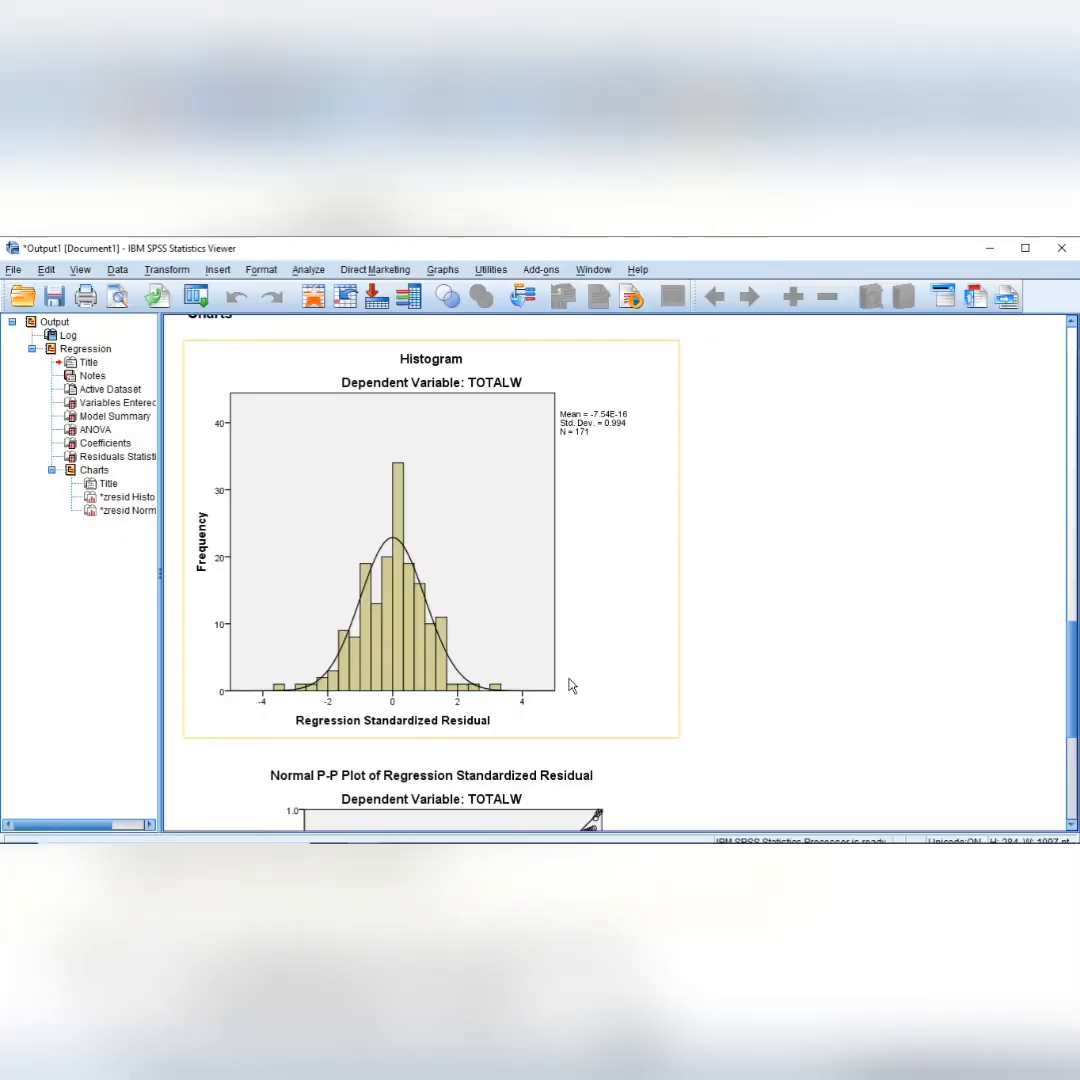
pyautogui.scroll(-3, 560, 665)
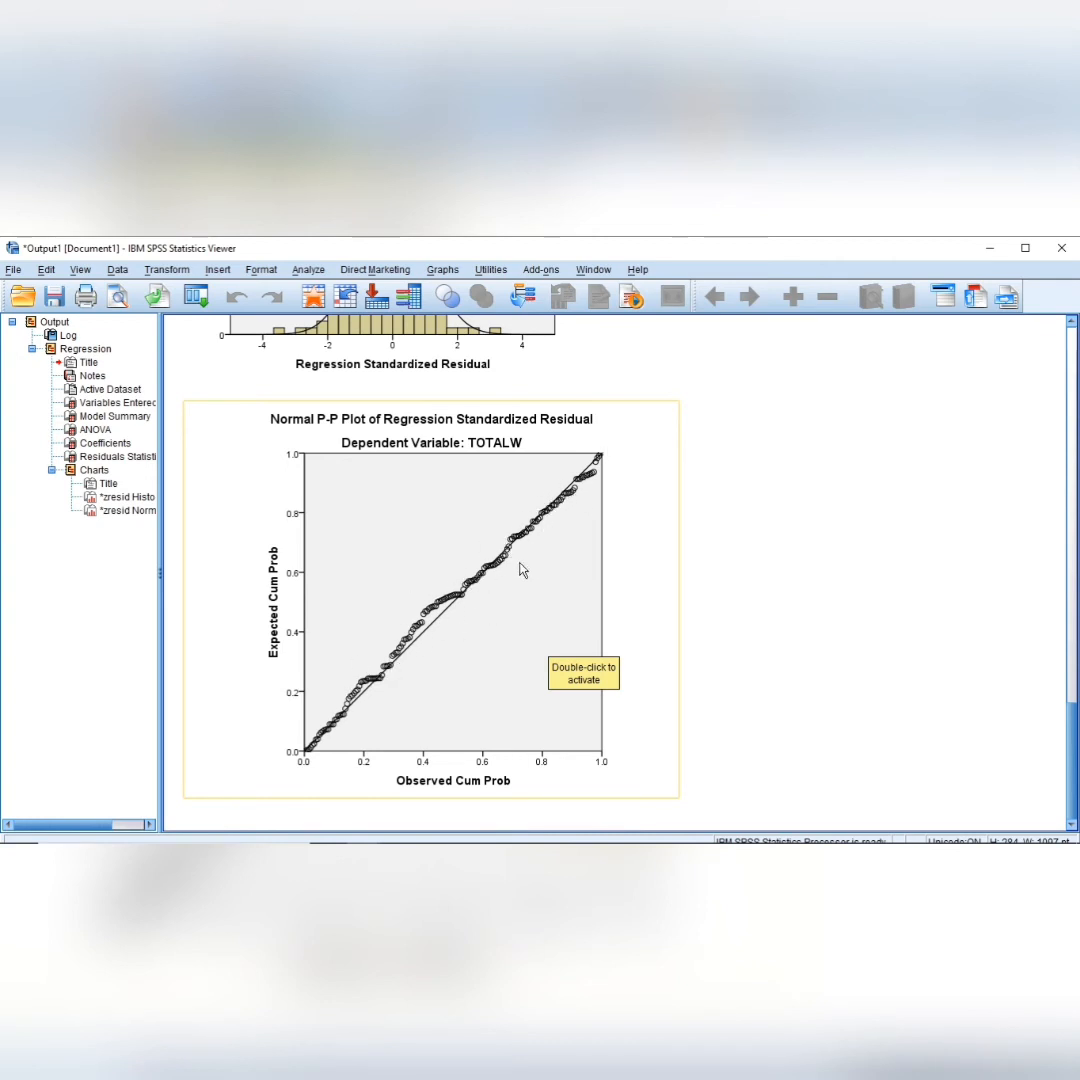
pyautogui.scroll(5, 604, 627)
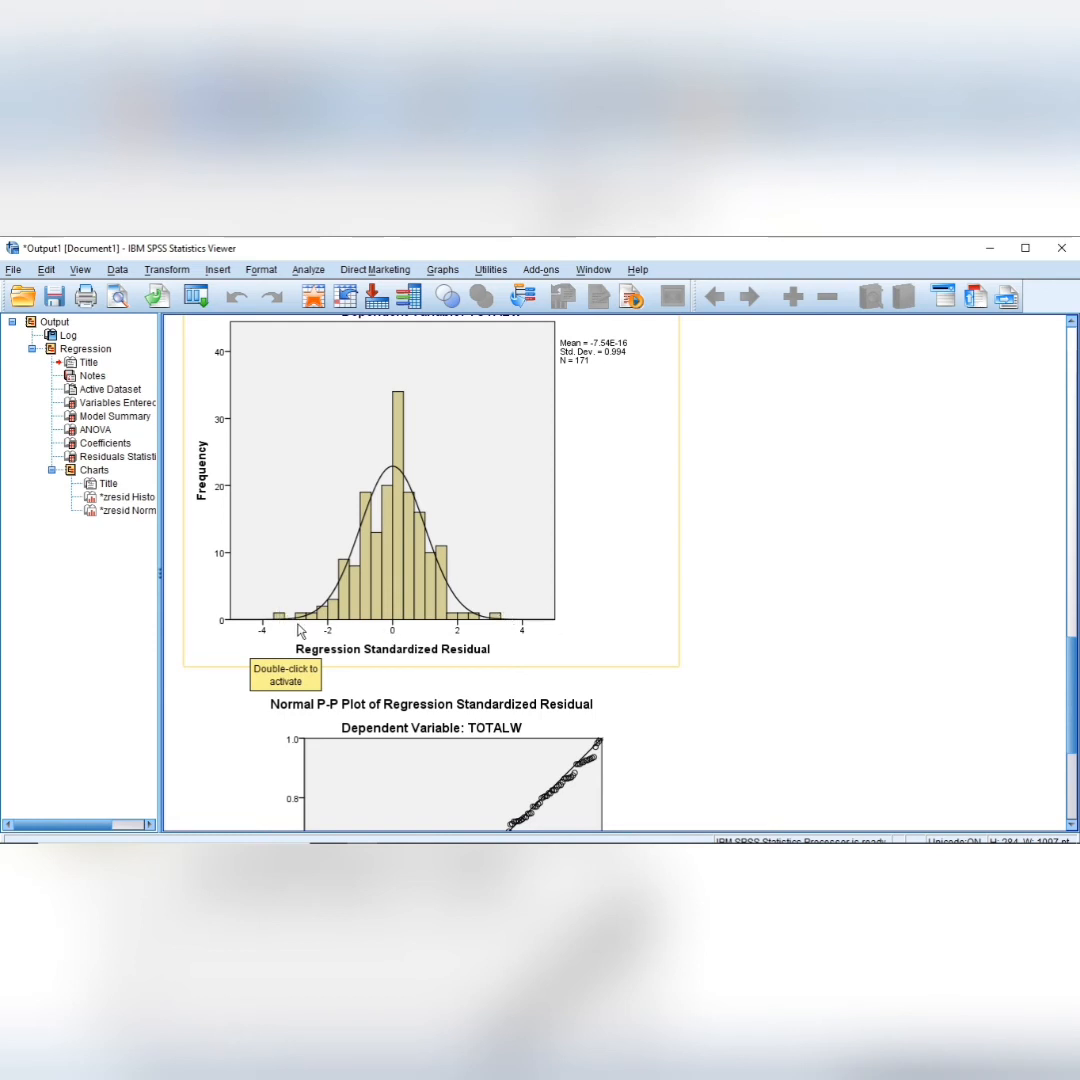
pyautogui.scroll(2, 479, 520)
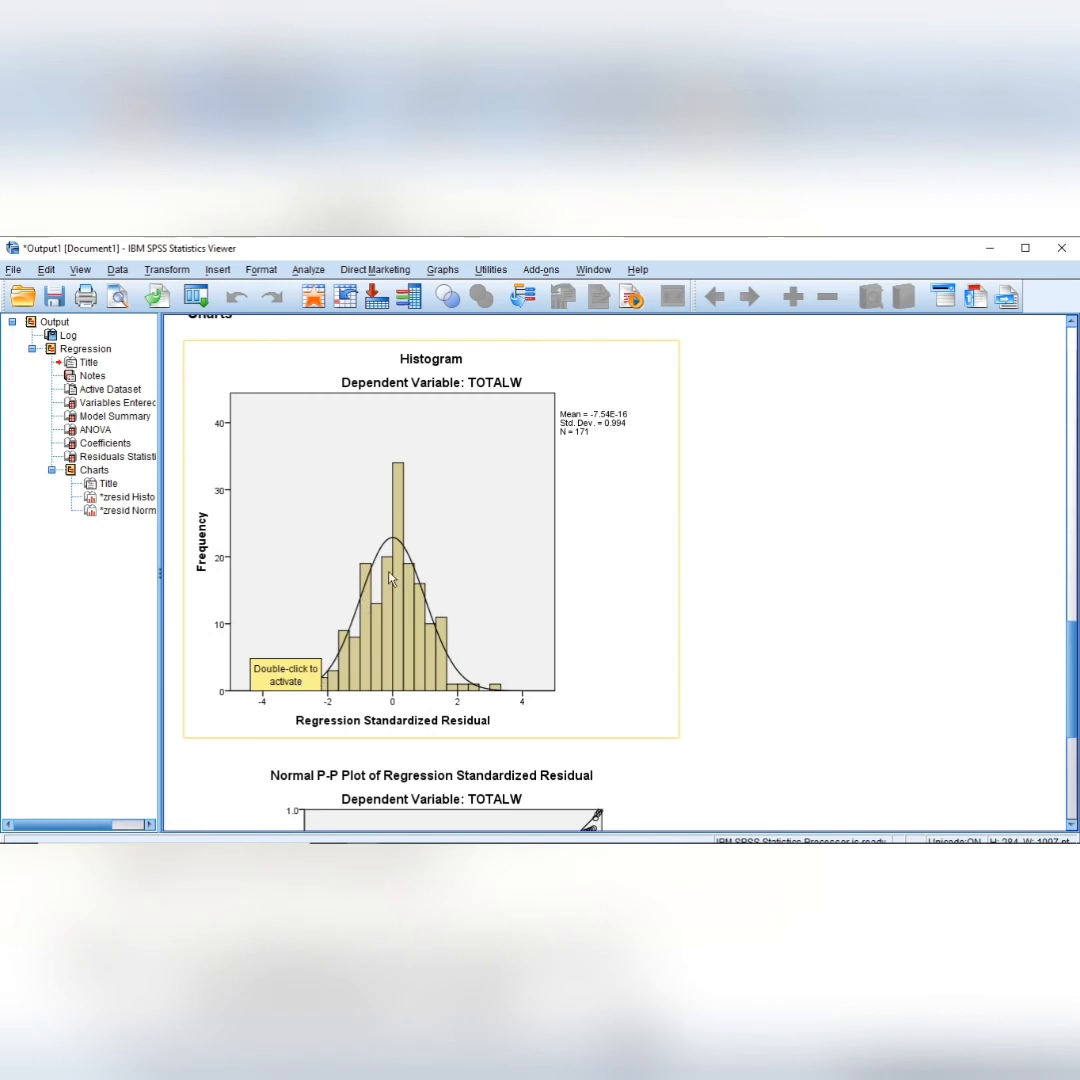
pyautogui.scroll(2, 412, 621)
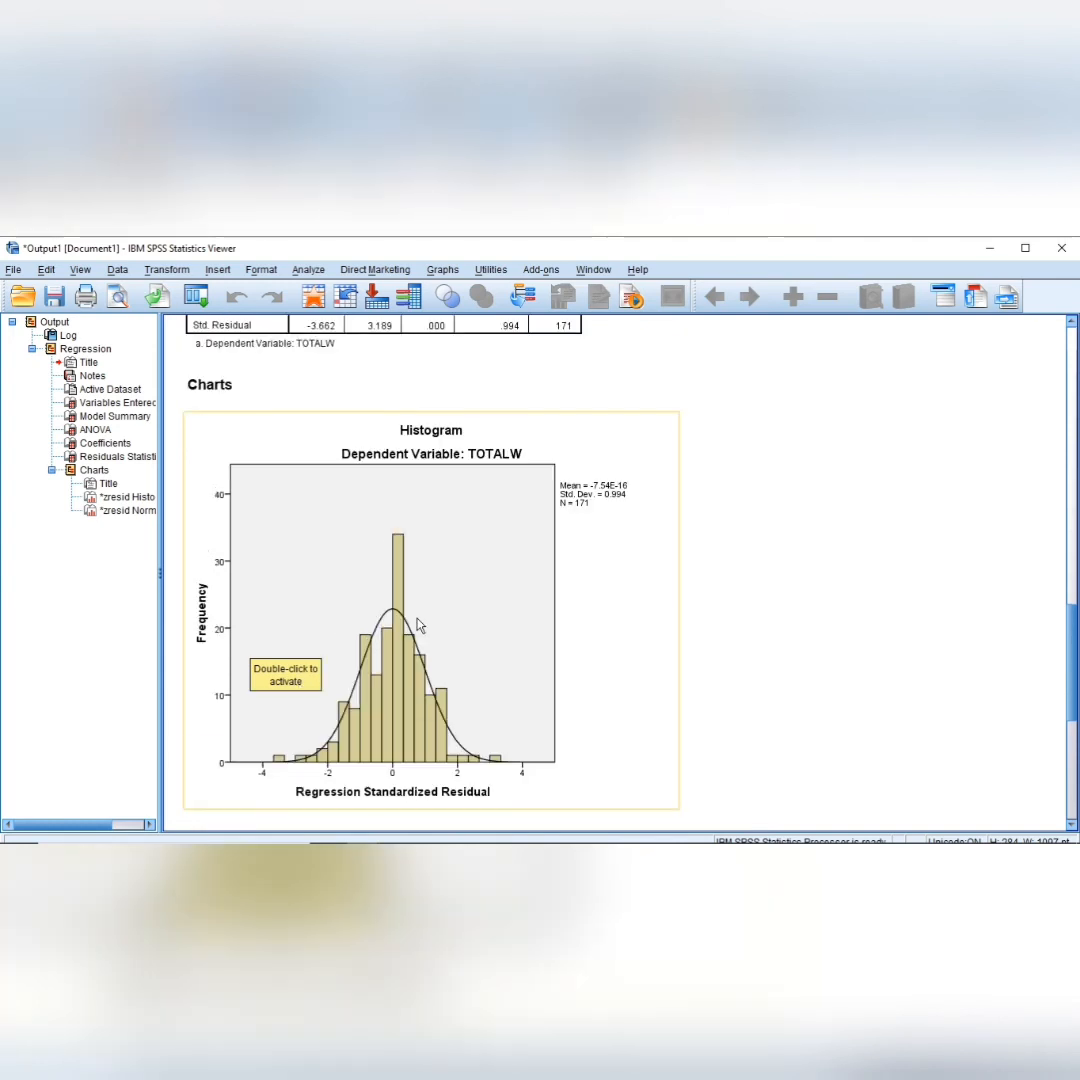
pyautogui.scroll(-2, 420, 623)
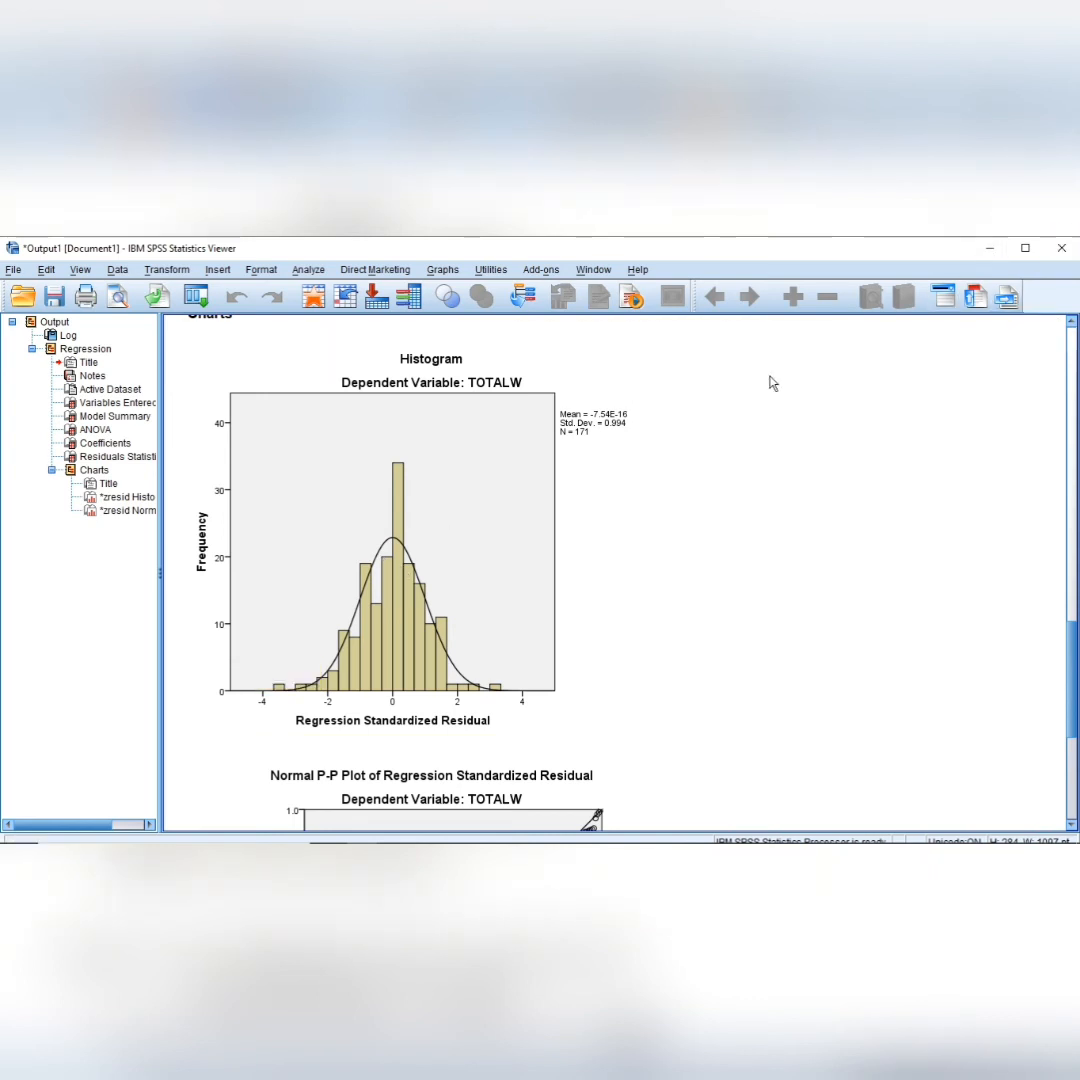
# - Switch to the PDF in Edge and read the One Sample Kolmogorov-Smirnov explanation and its Asymp. Sig. (2-tailed) criteria on page 7
pyautogui.moveTo(738, 841)
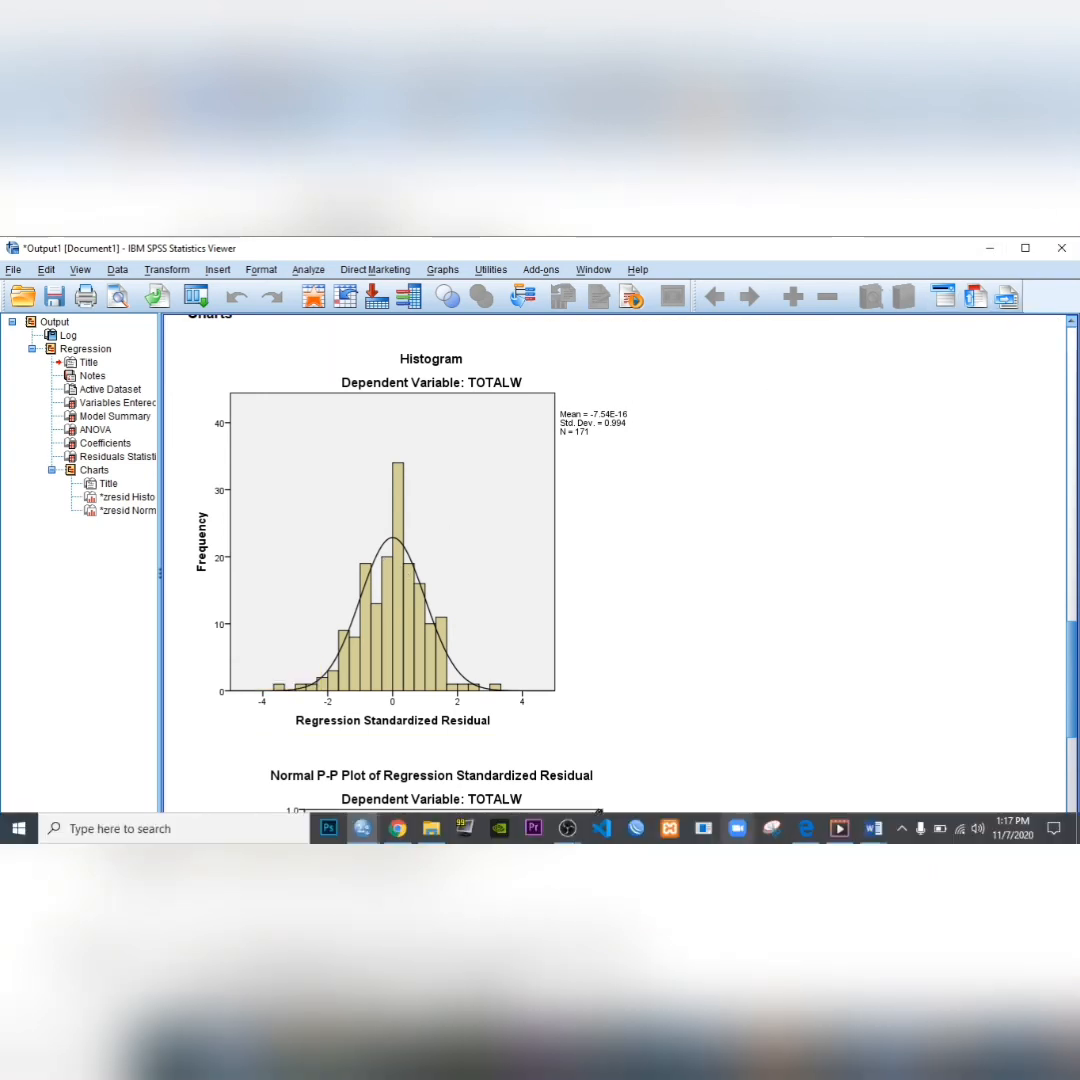
pyautogui.hotkey('alt', 'Tab')
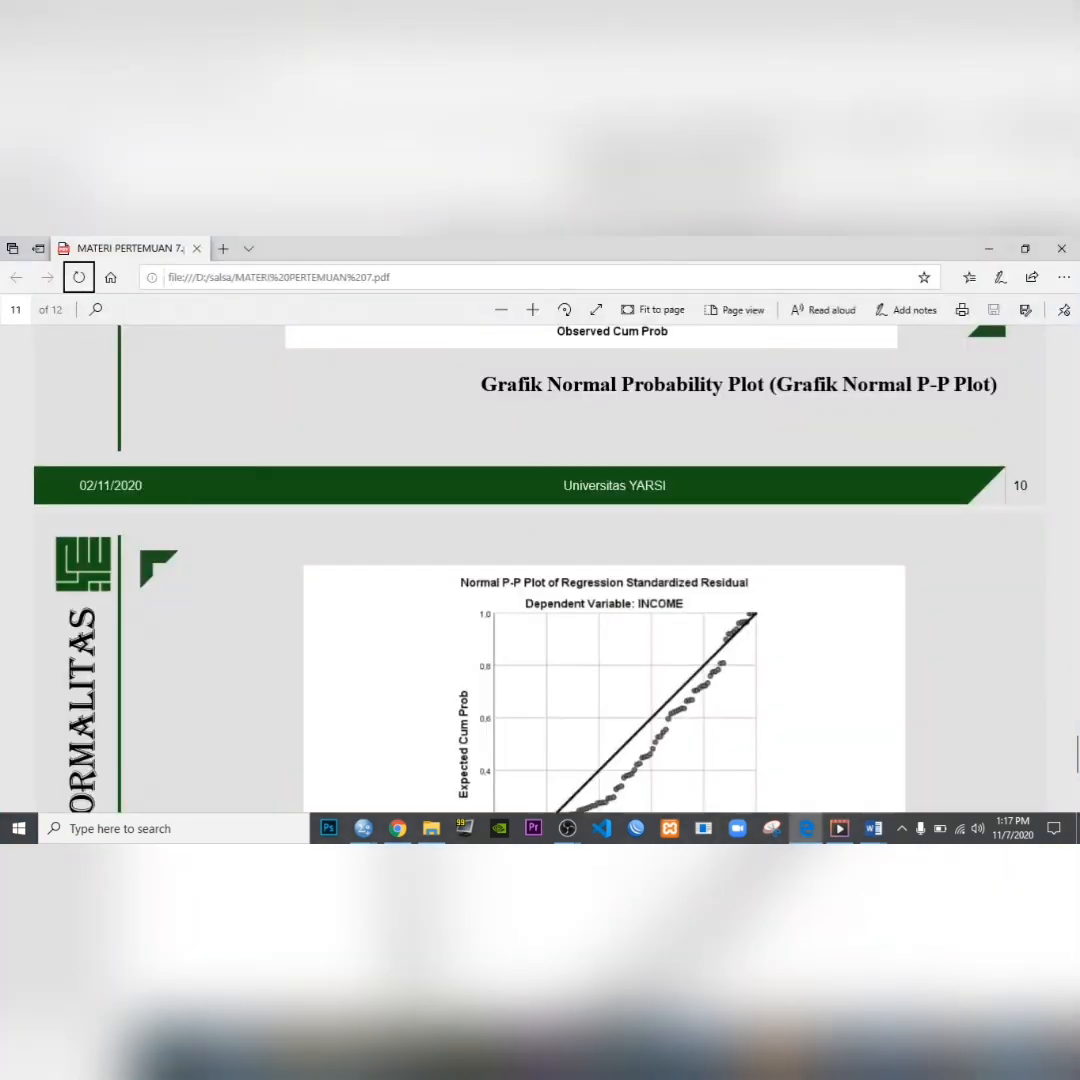
pyautogui.scroll(-10, 628, 672)
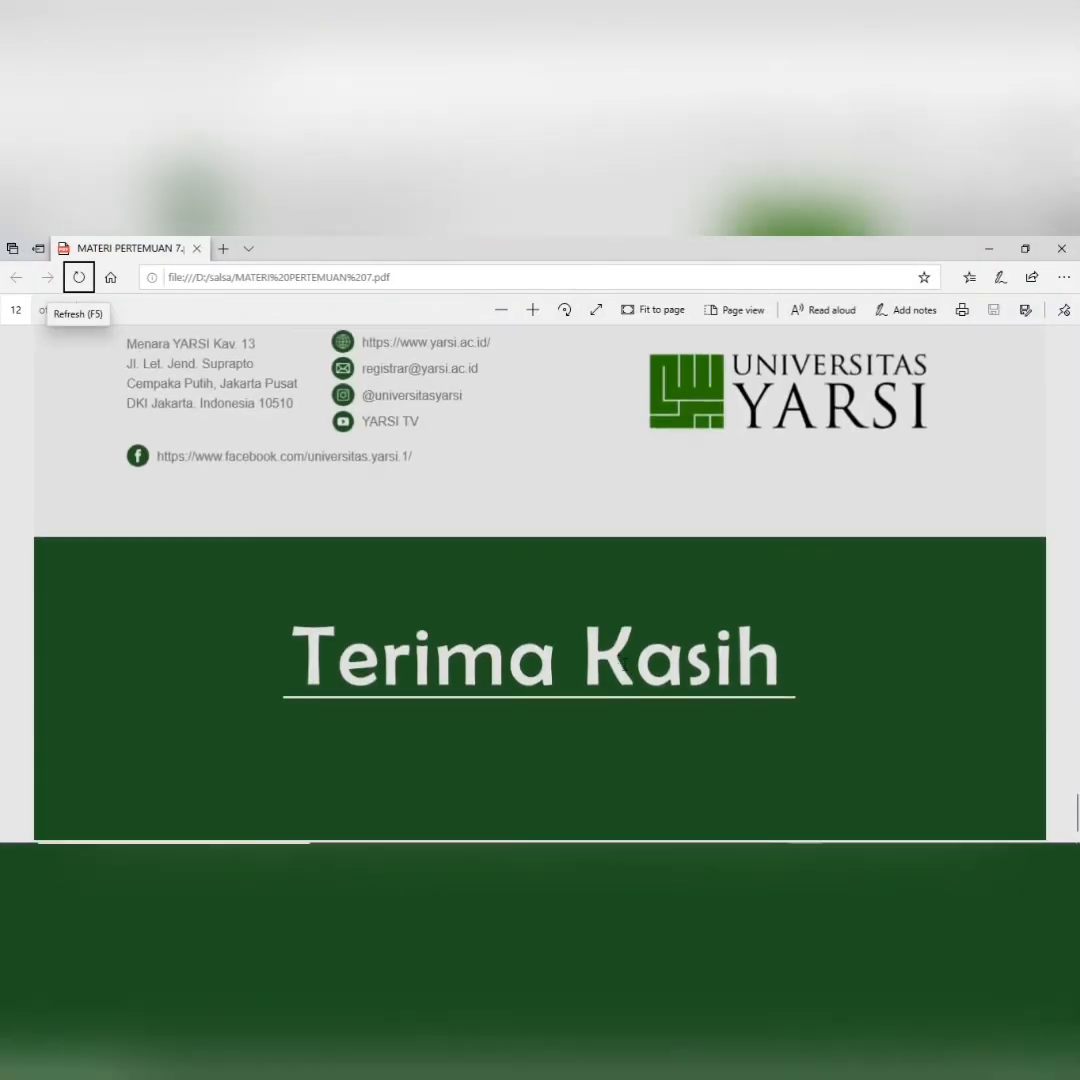
pyautogui.scroll(20, 623, 656)
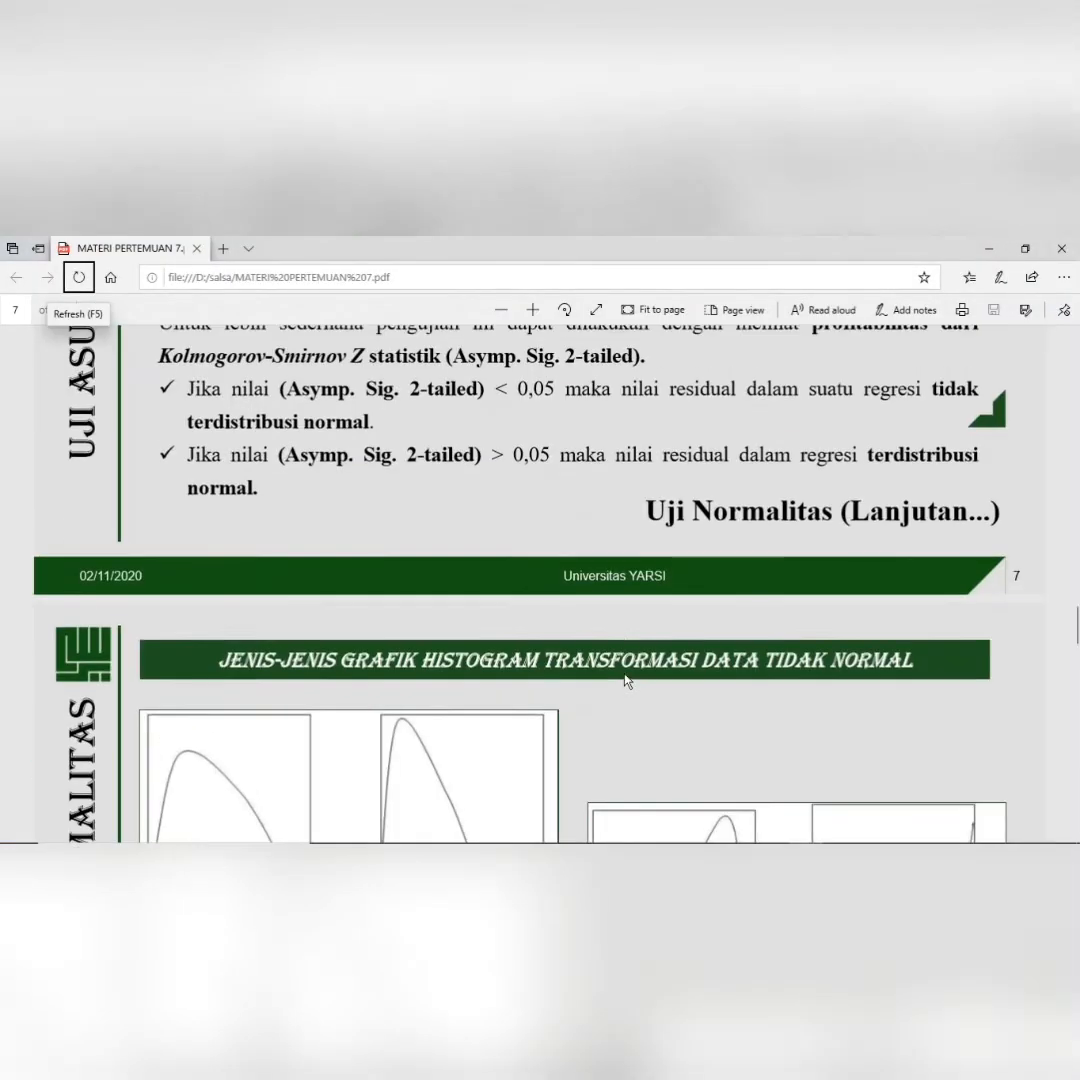
pyautogui.scroll(3, 628, 681)
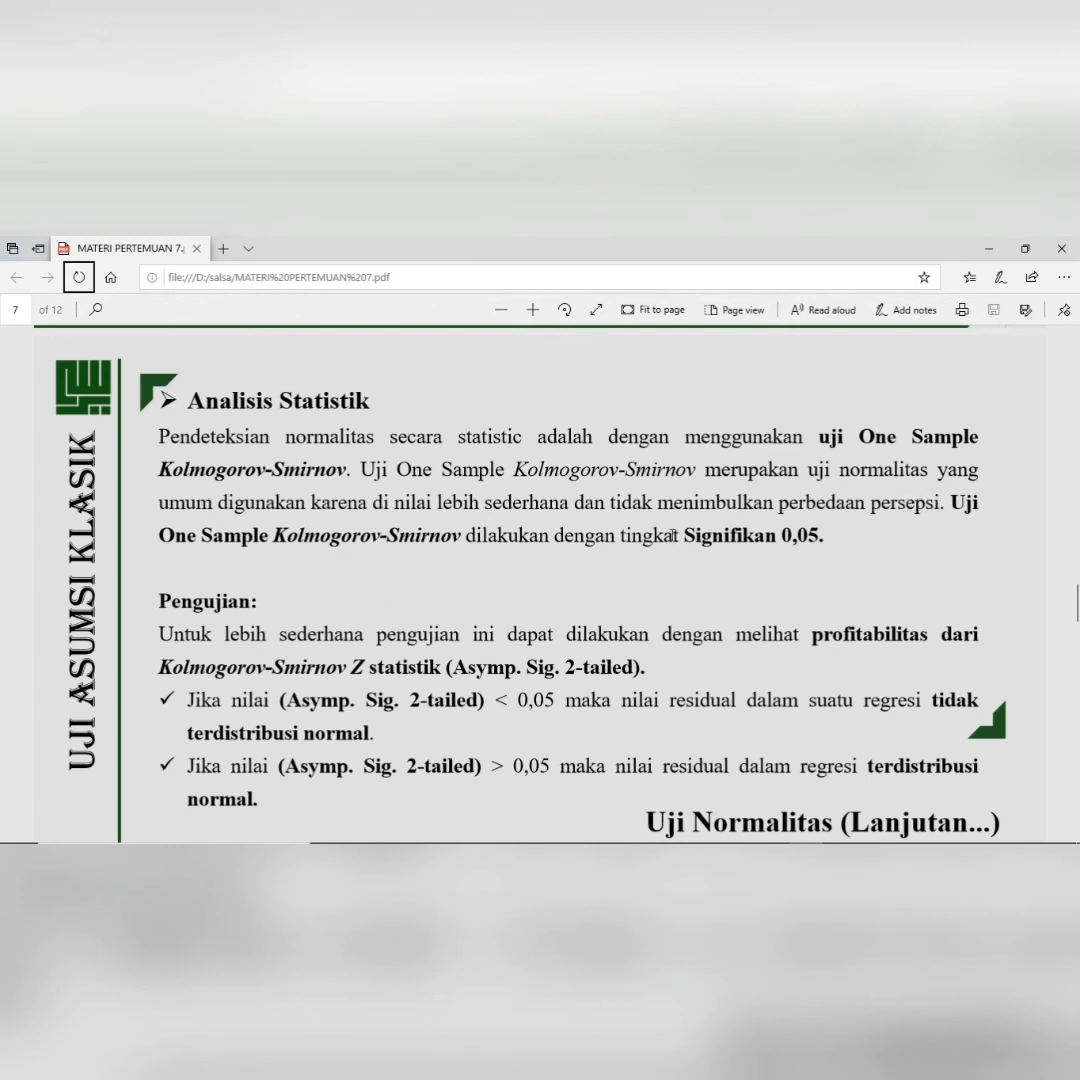
pyautogui.scroll(-1, 768, 538)
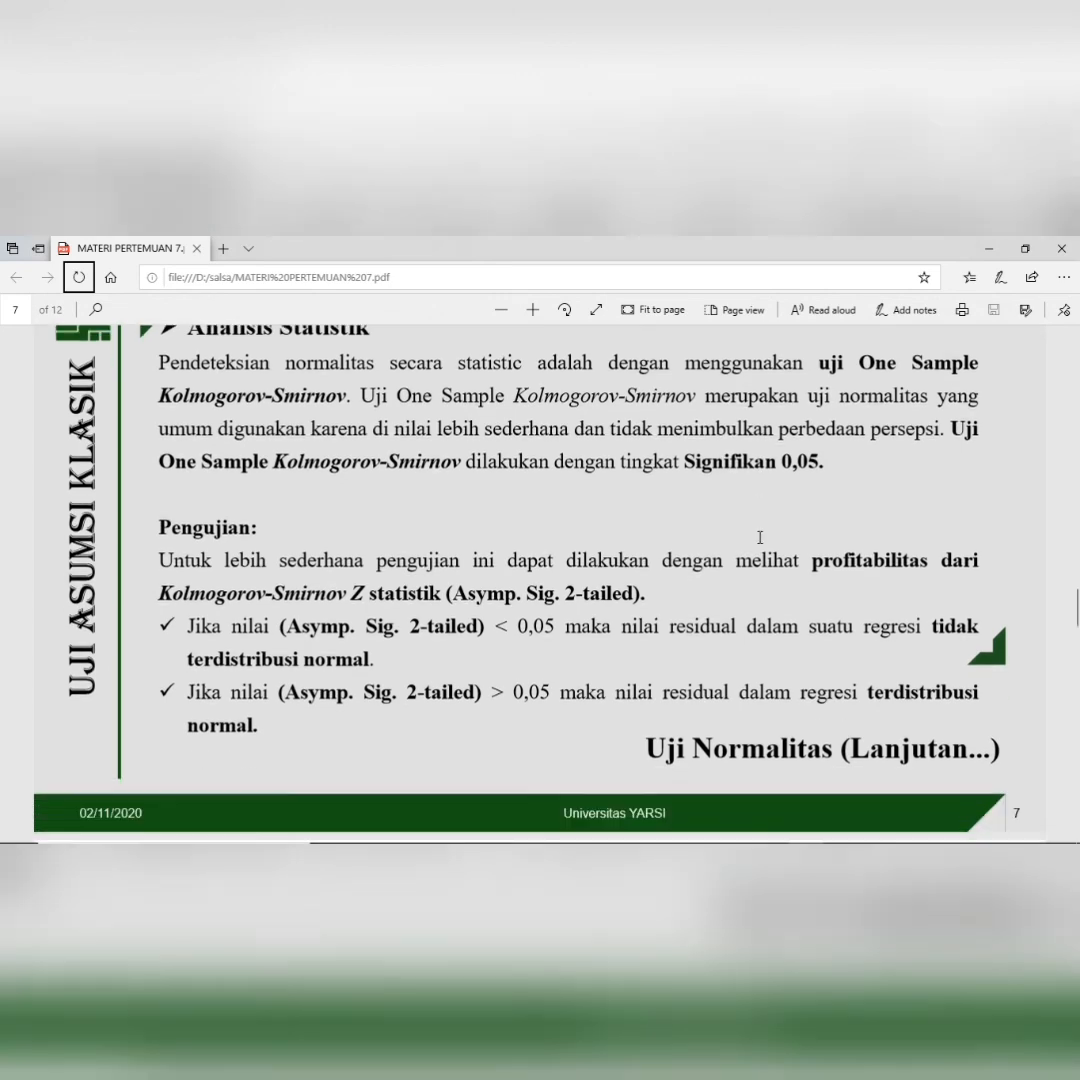
pyautogui.scroll(-1, 760, 543)
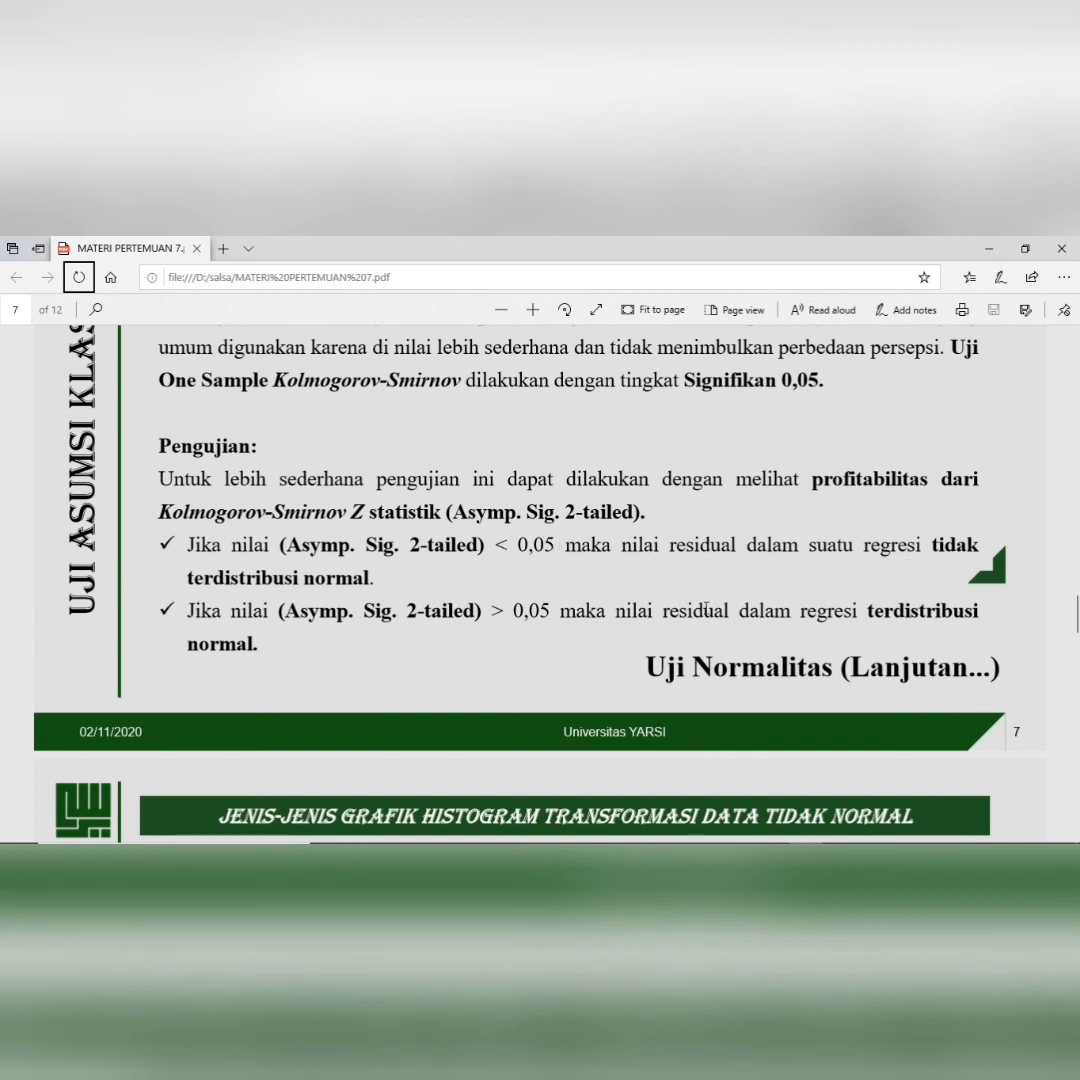
pyautogui.click(382, 579)
pyautogui.scroll(1, 283, 678)
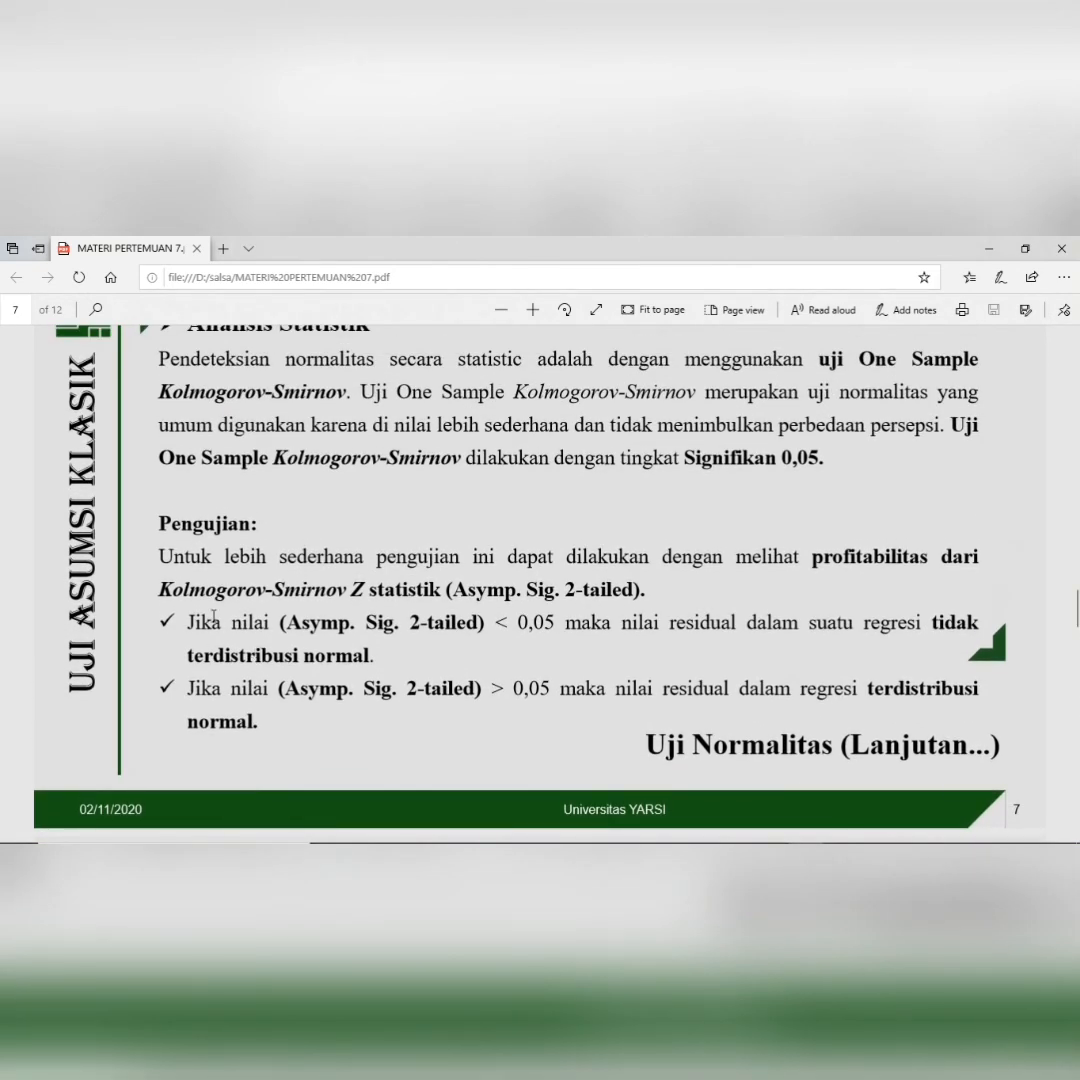
pyautogui.scroll(1, 213, 617)
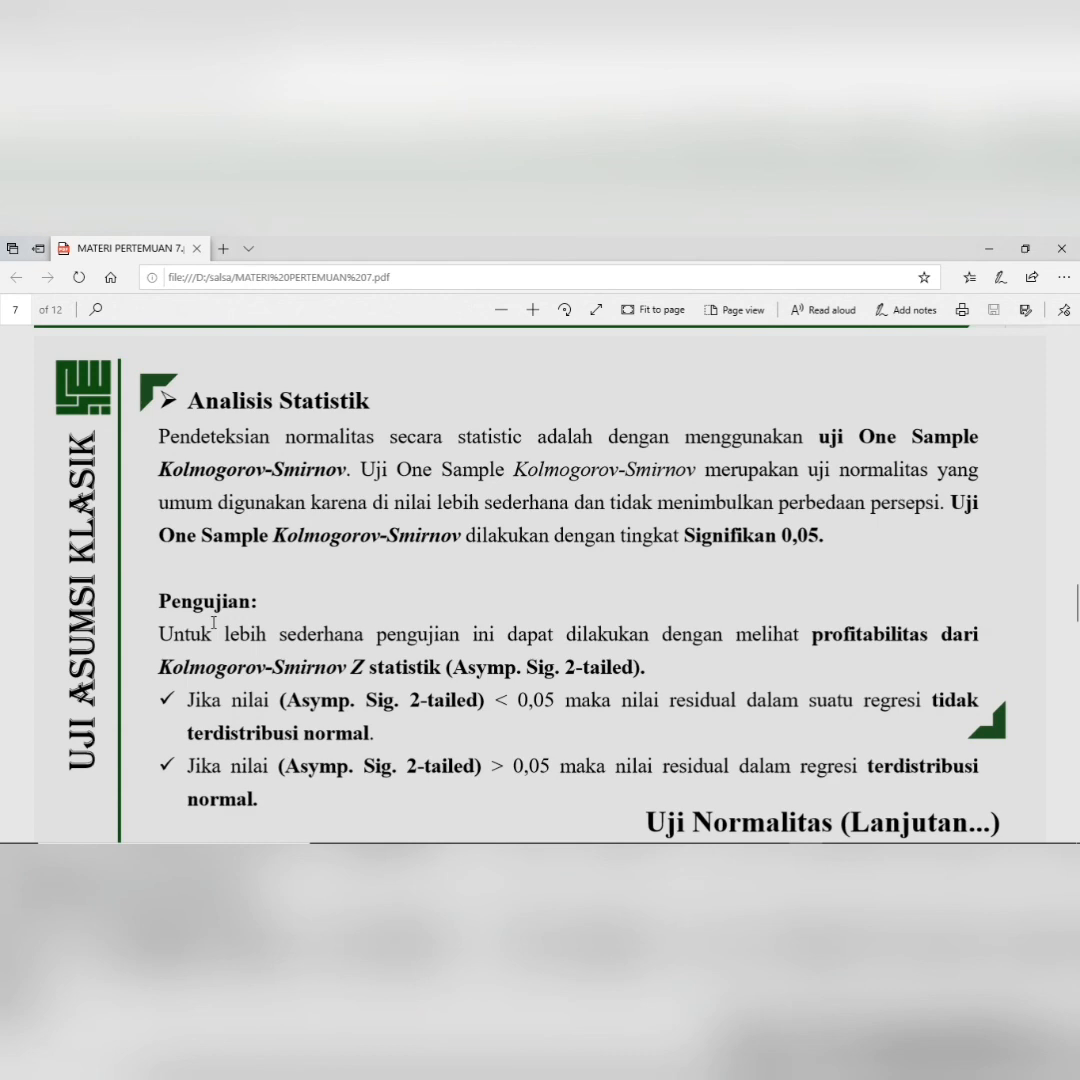
# - Switch to the SPSS Data Editor and run the legacy 1-Sample K-S nonparametric test on Unstandardized Residual with the Normal test distribution
pyautogui.hotkey('alt', 'Tab')
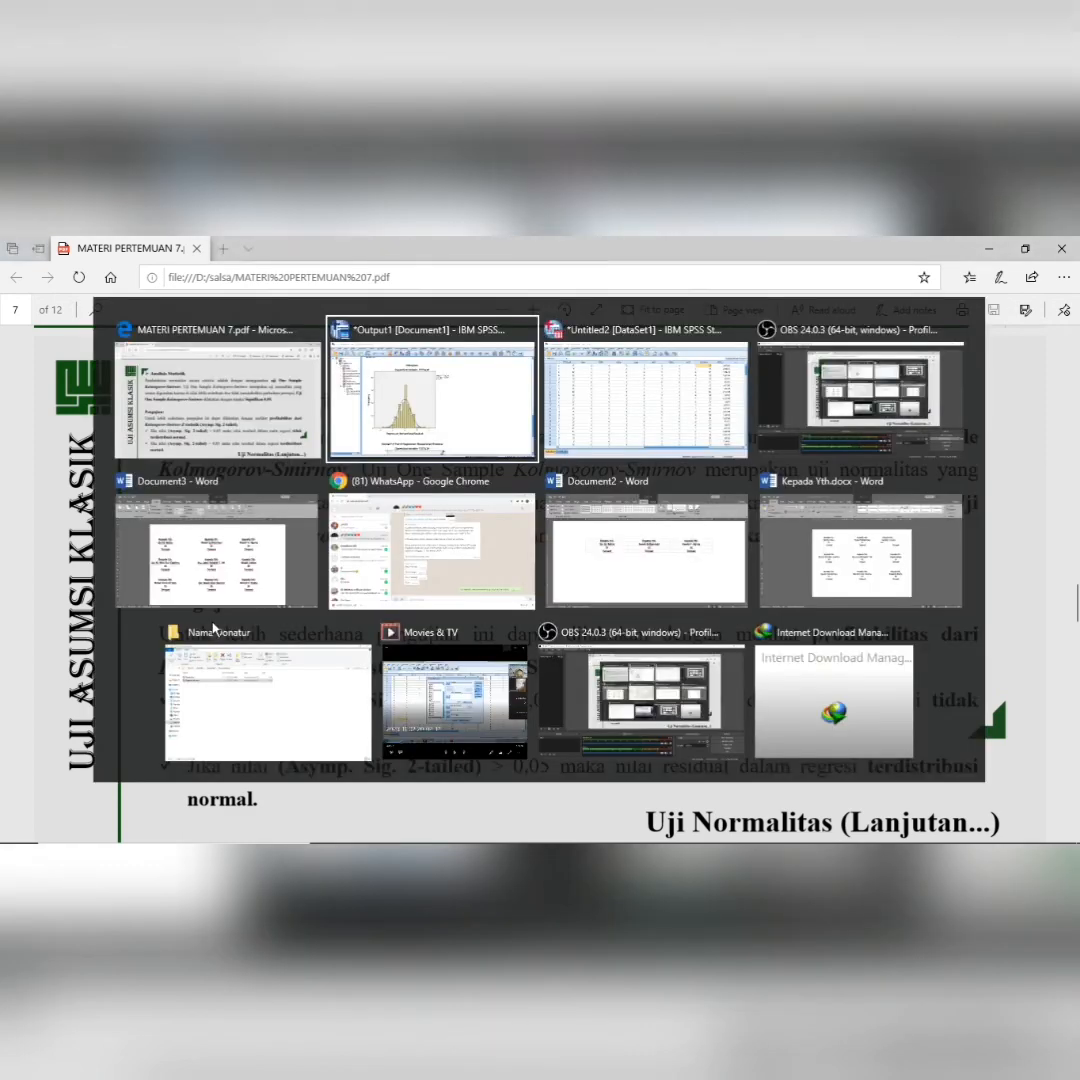
pyautogui.hotkey('alt', 'Tab')
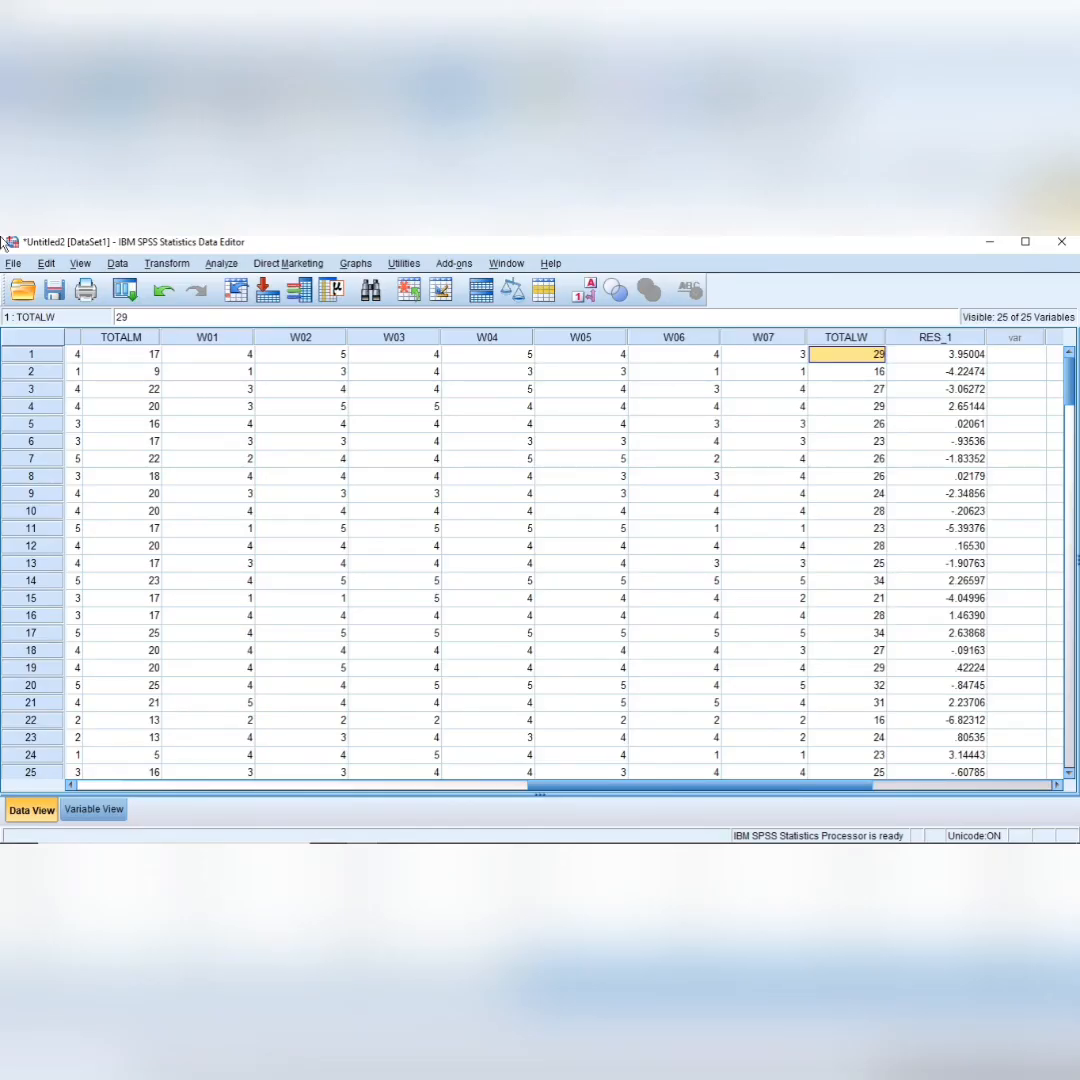
pyautogui.click(220, 265)
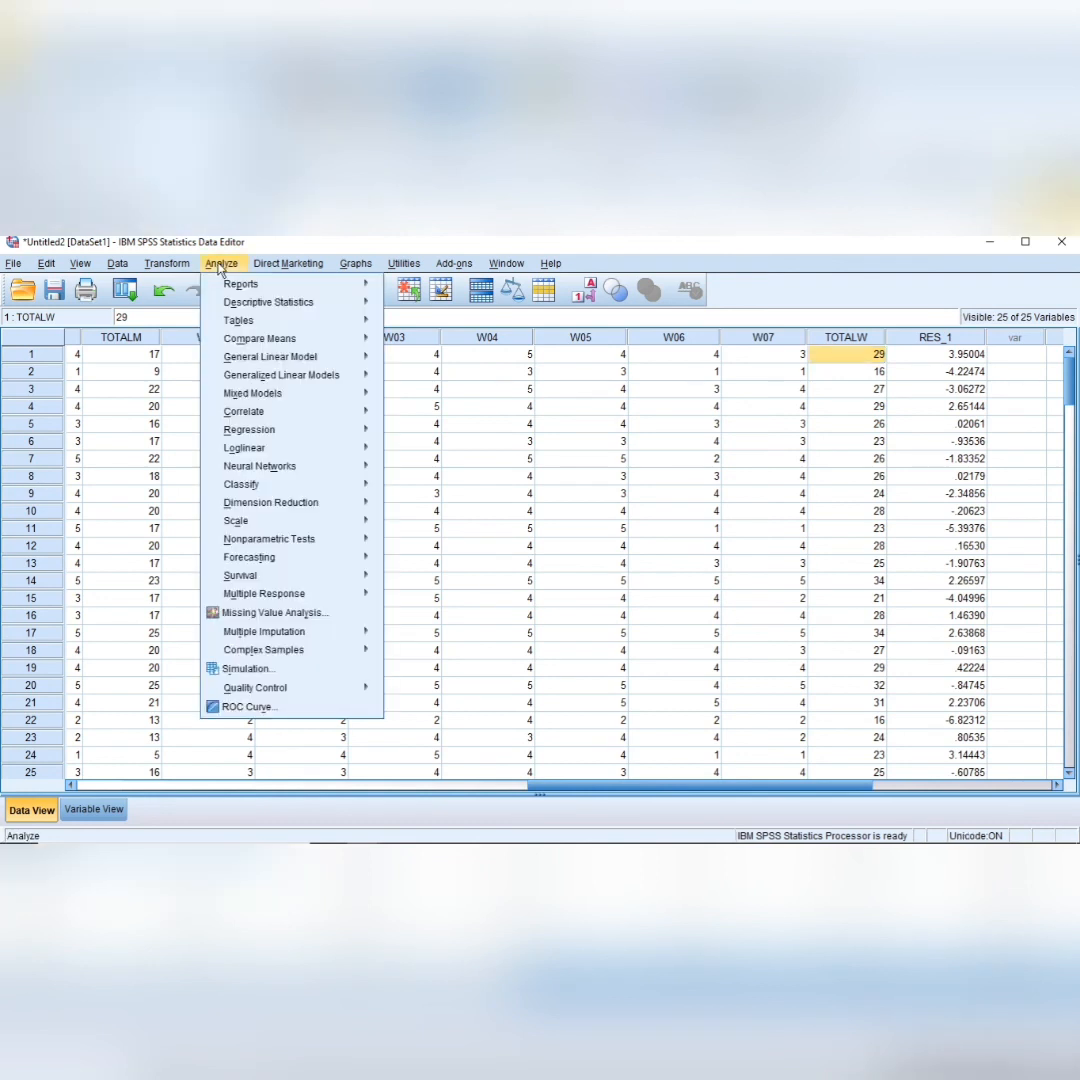
pyautogui.moveTo(268, 527)
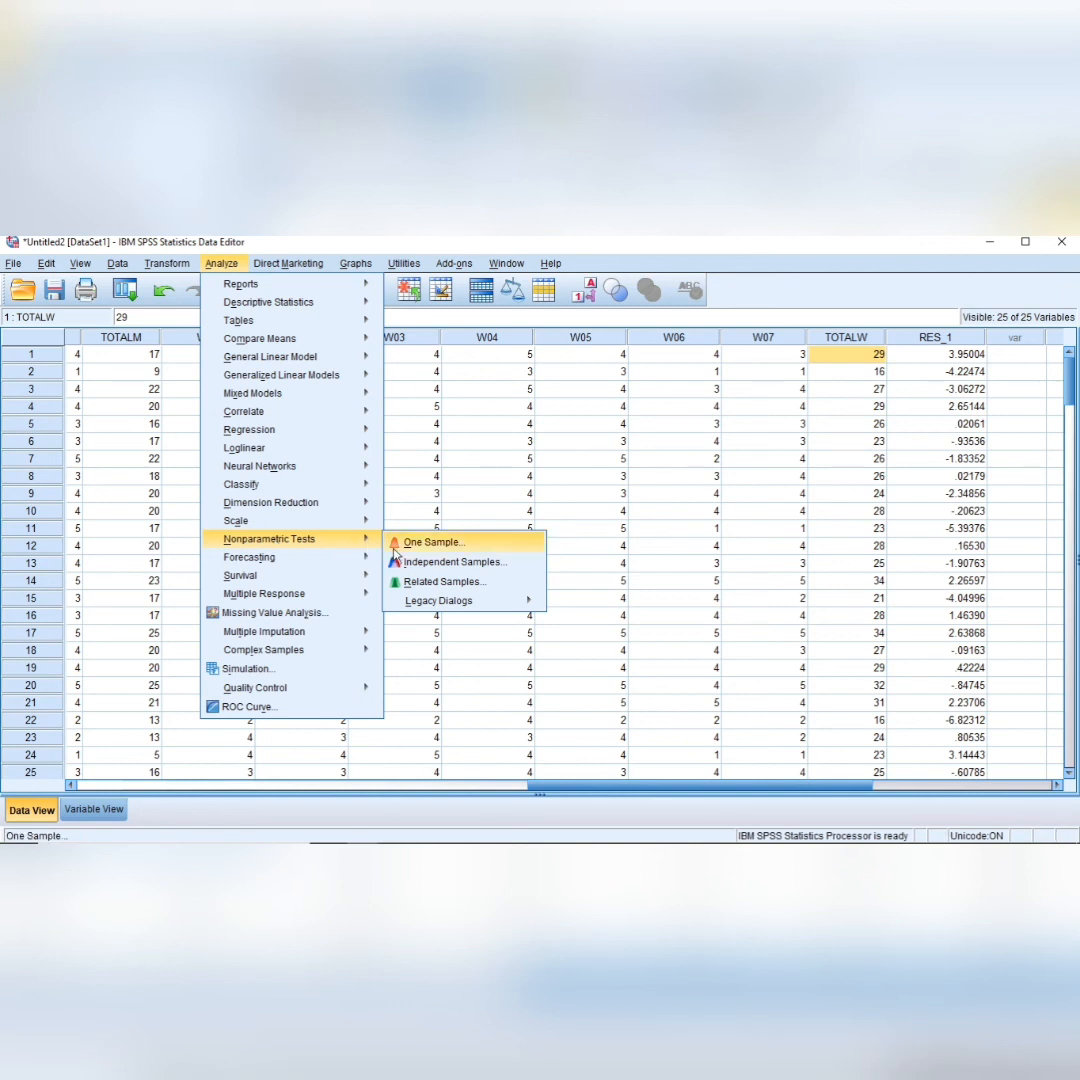
pyautogui.moveTo(432, 601)
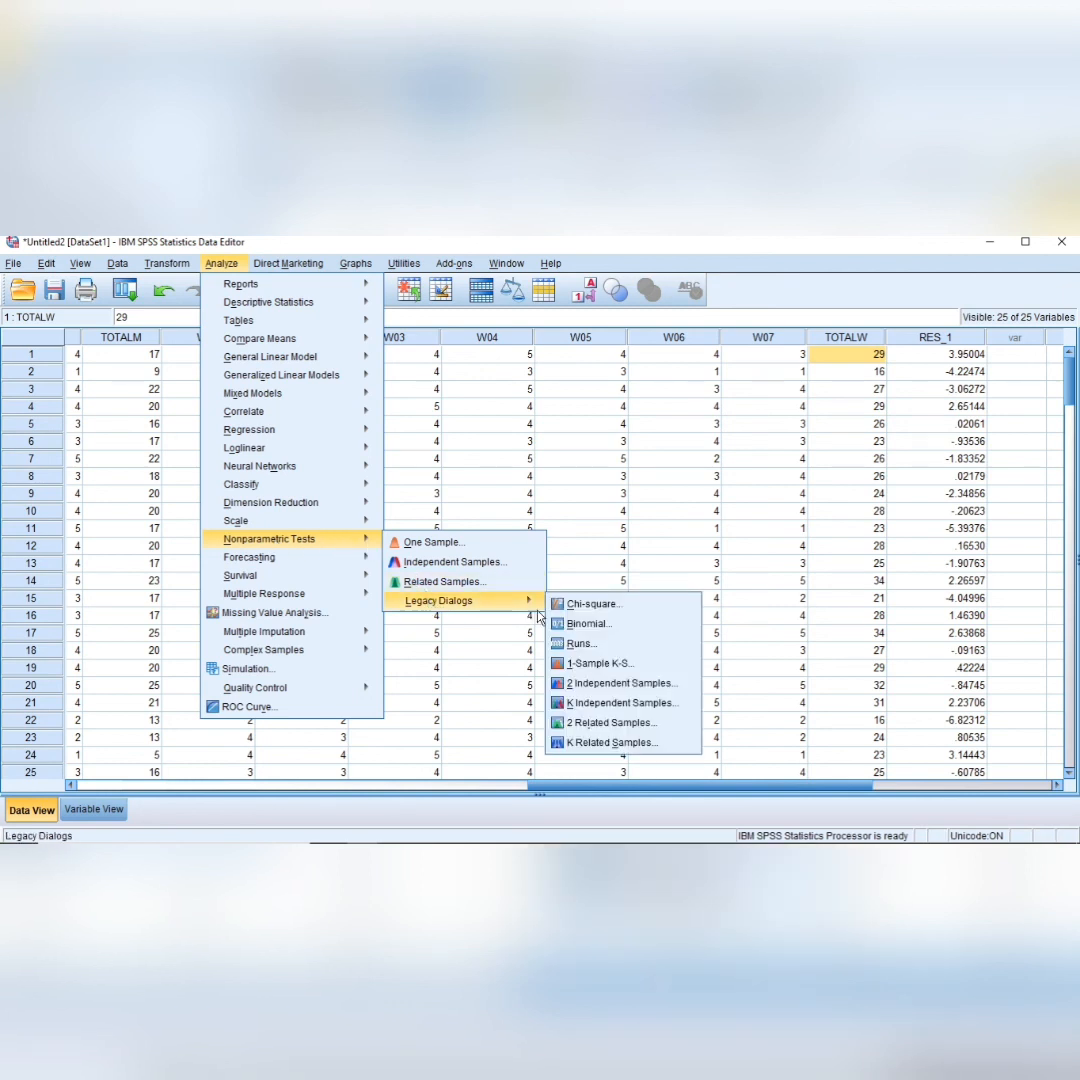
pyautogui.click(601, 666)
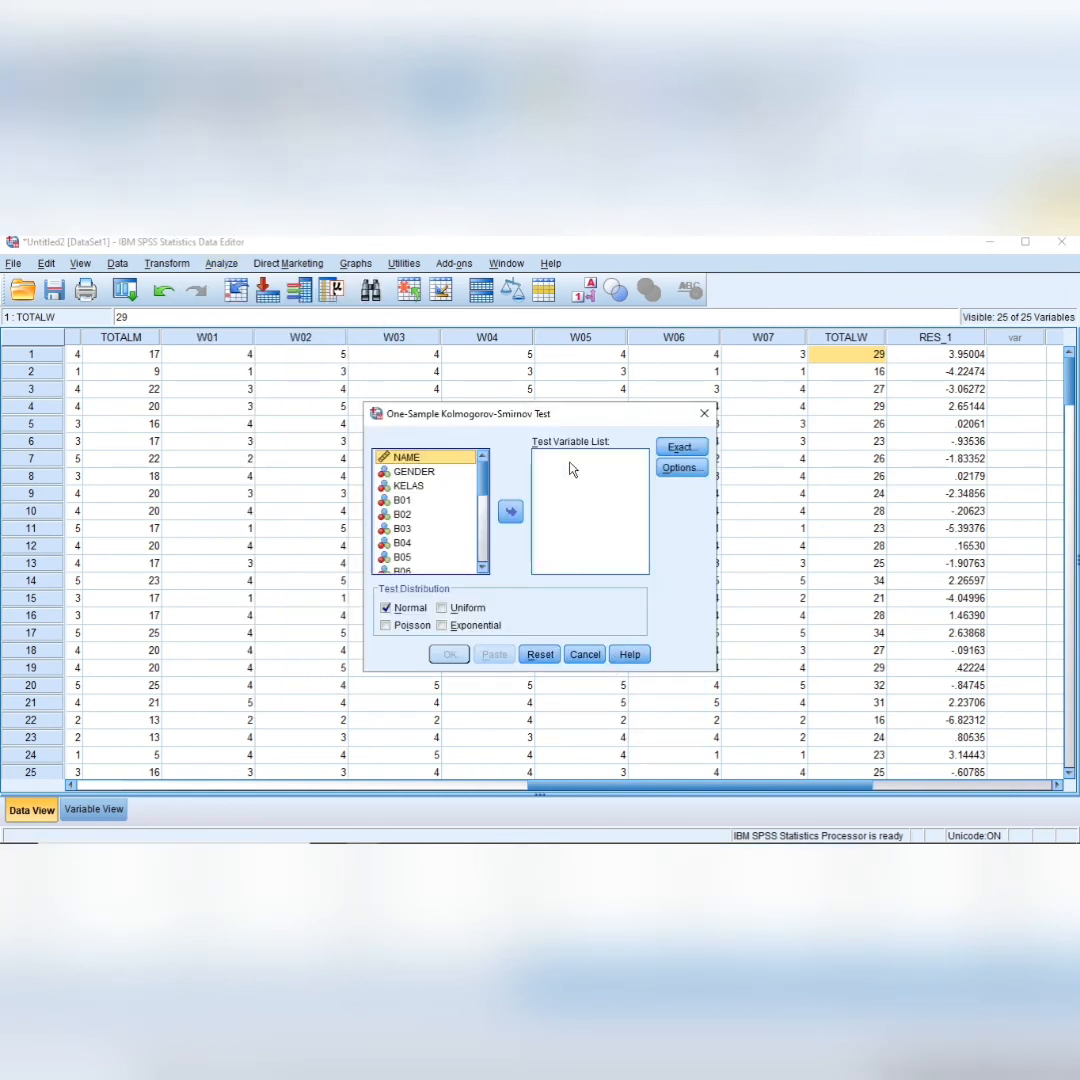
pyautogui.scroll(-4, 434, 513)
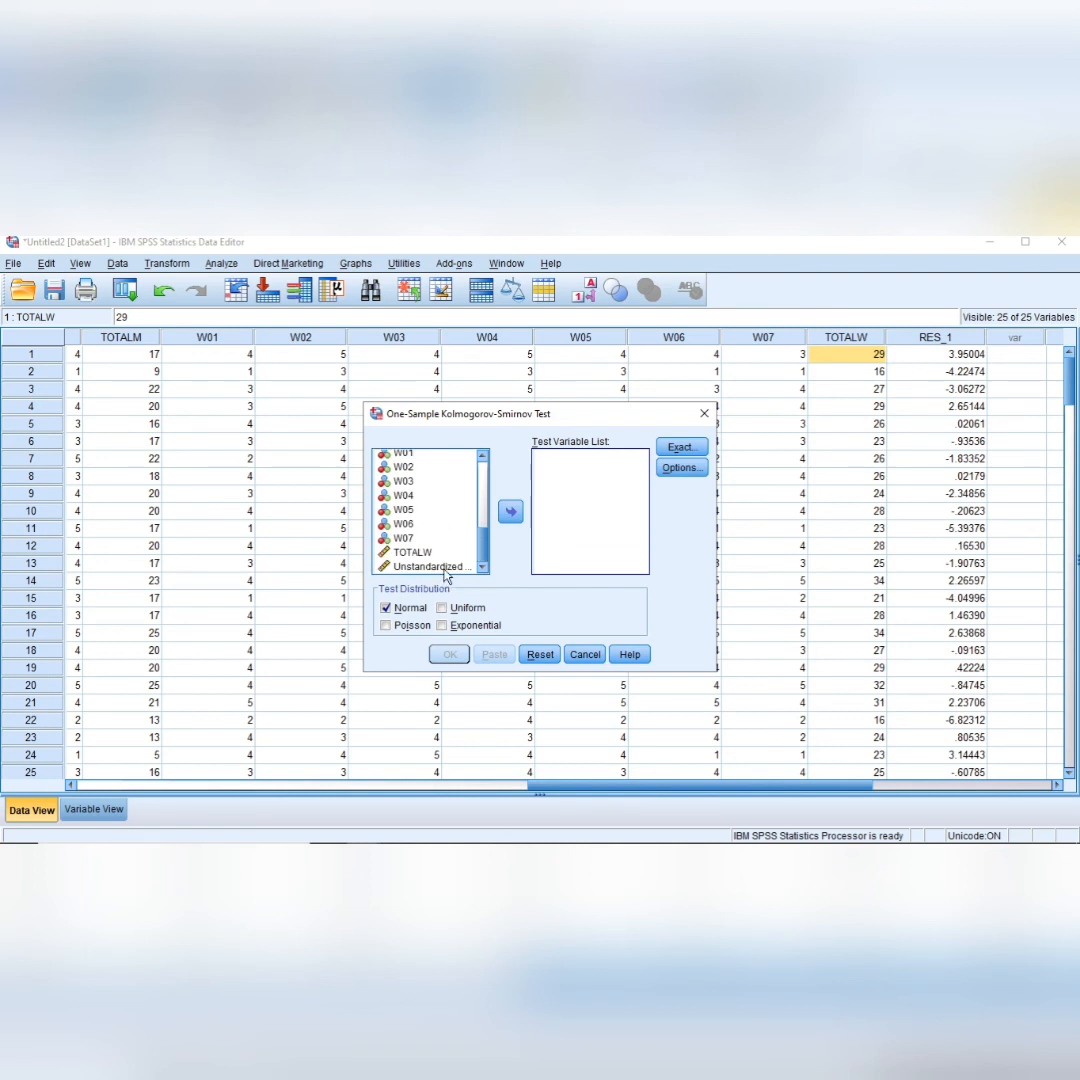
pyautogui.click(446, 568)
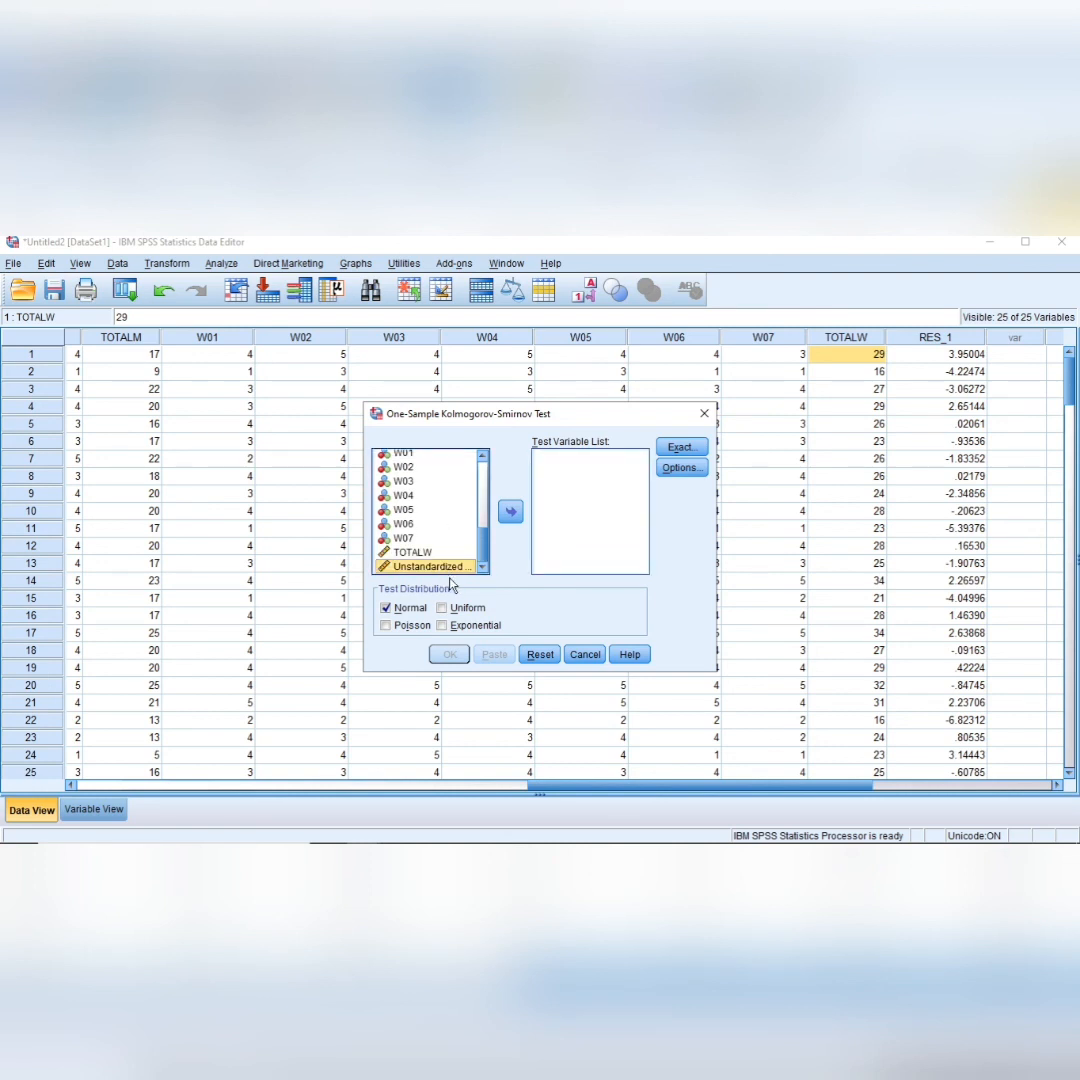
pyautogui.click(511, 514)
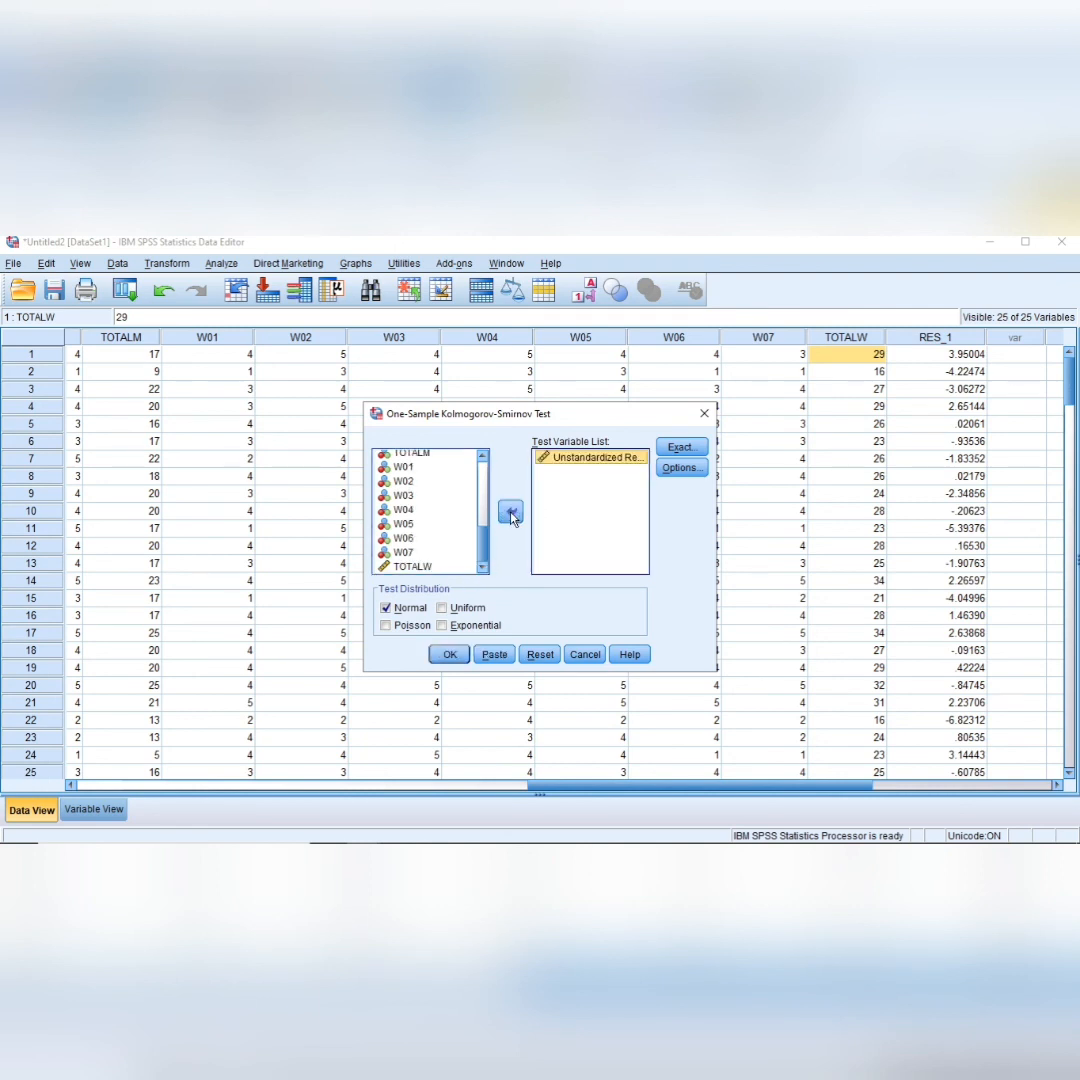
pyautogui.click(450, 656)
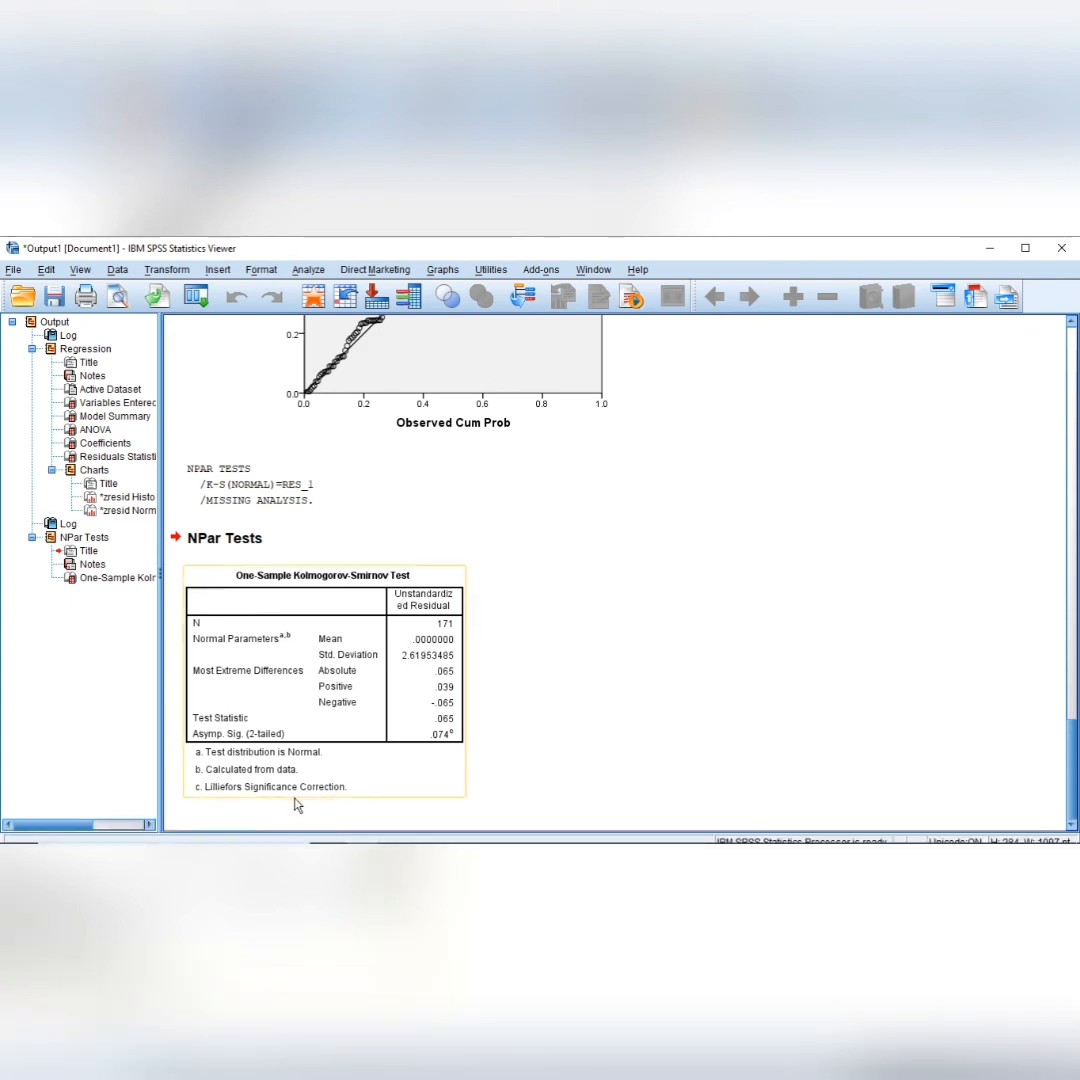
# - Compare the Asymp. Sig. (2-tailed) value in the One-Sample Kolmogorov-Smirnov table with the 0,05 criteria on page 7 of the PDF in Edge
pyautogui.hotkey('alt', 'Tab')
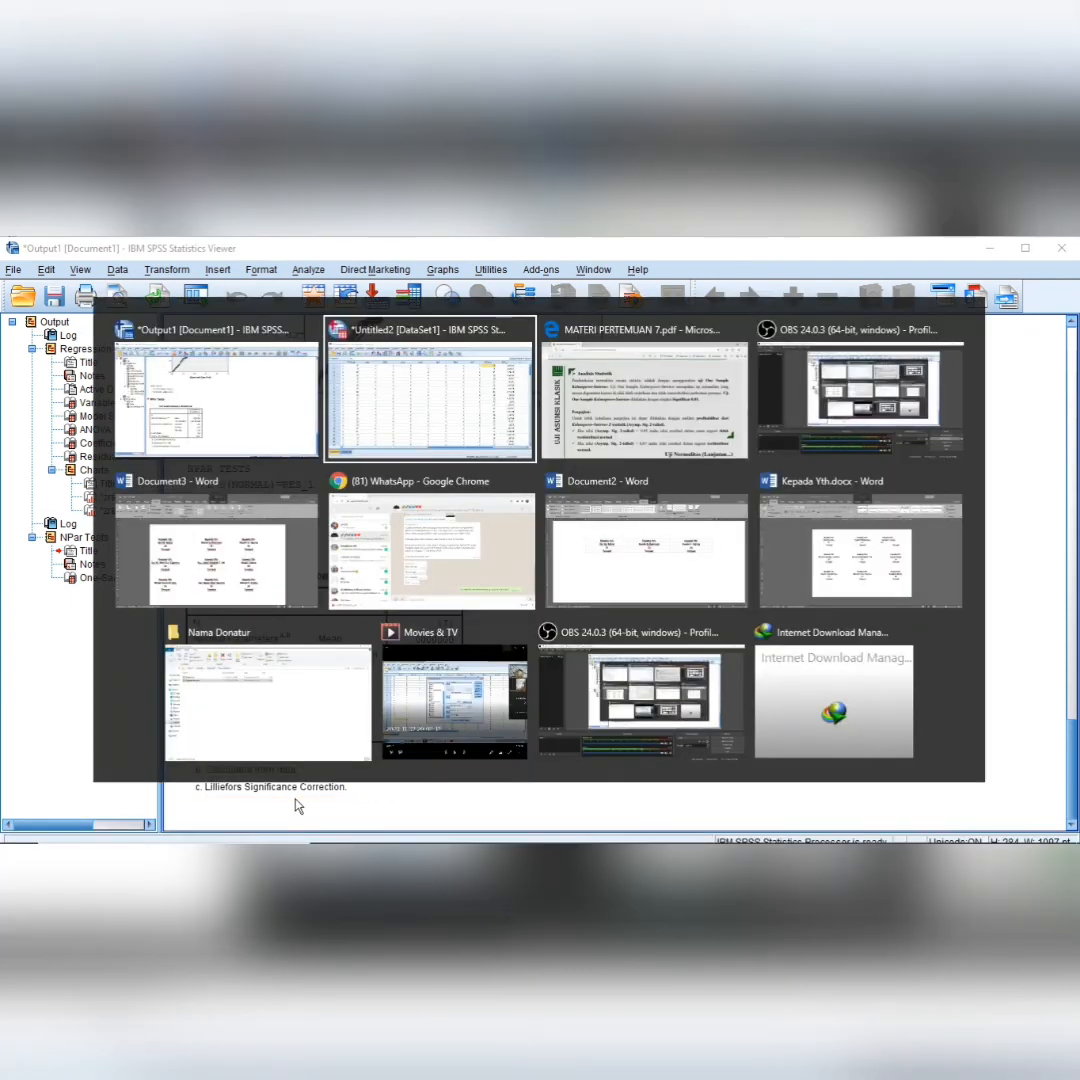
pyautogui.hotkey('alt', 'Tab')
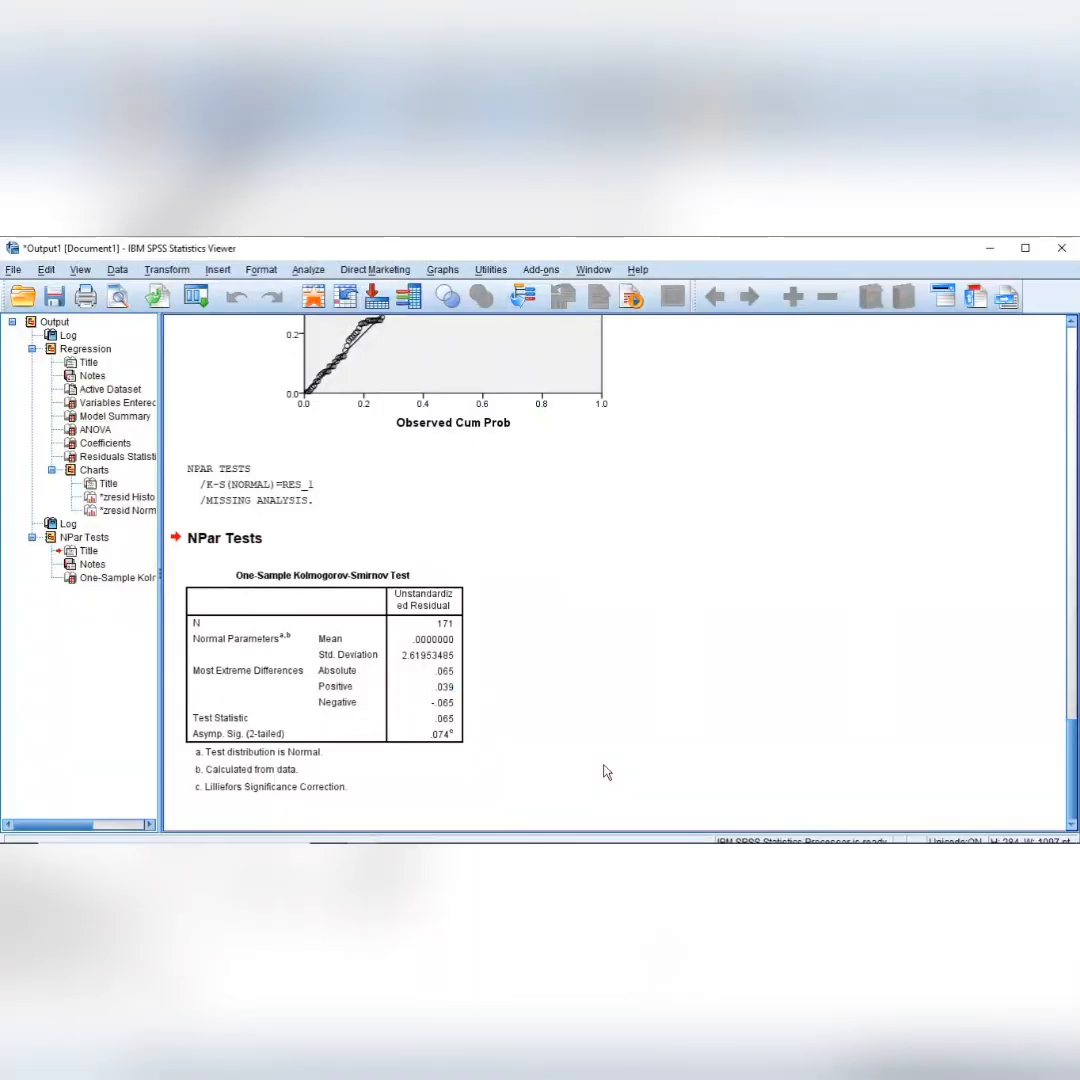
pyautogui.click(294, 757)
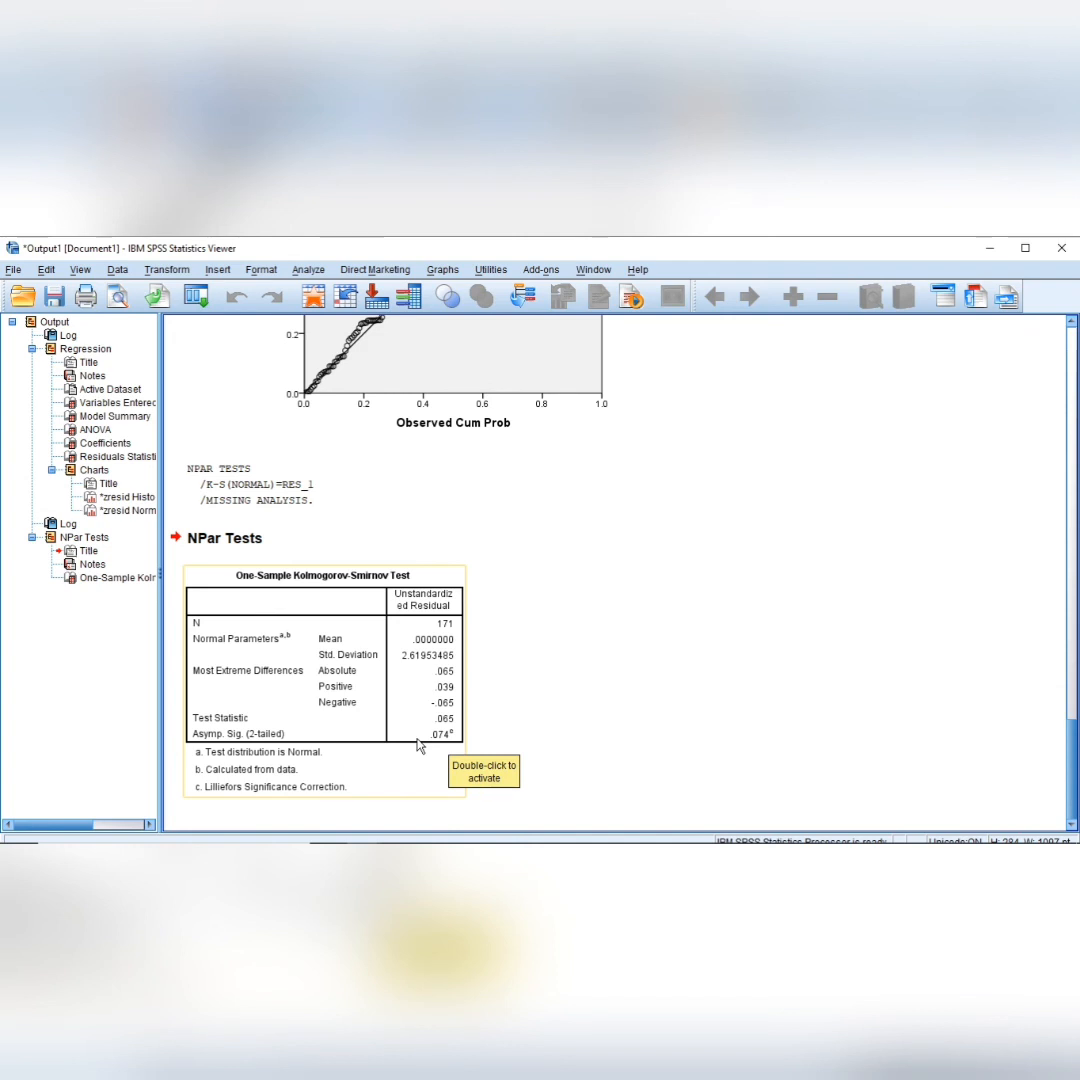
pyautogui.hotkey('alt', 'Tab')
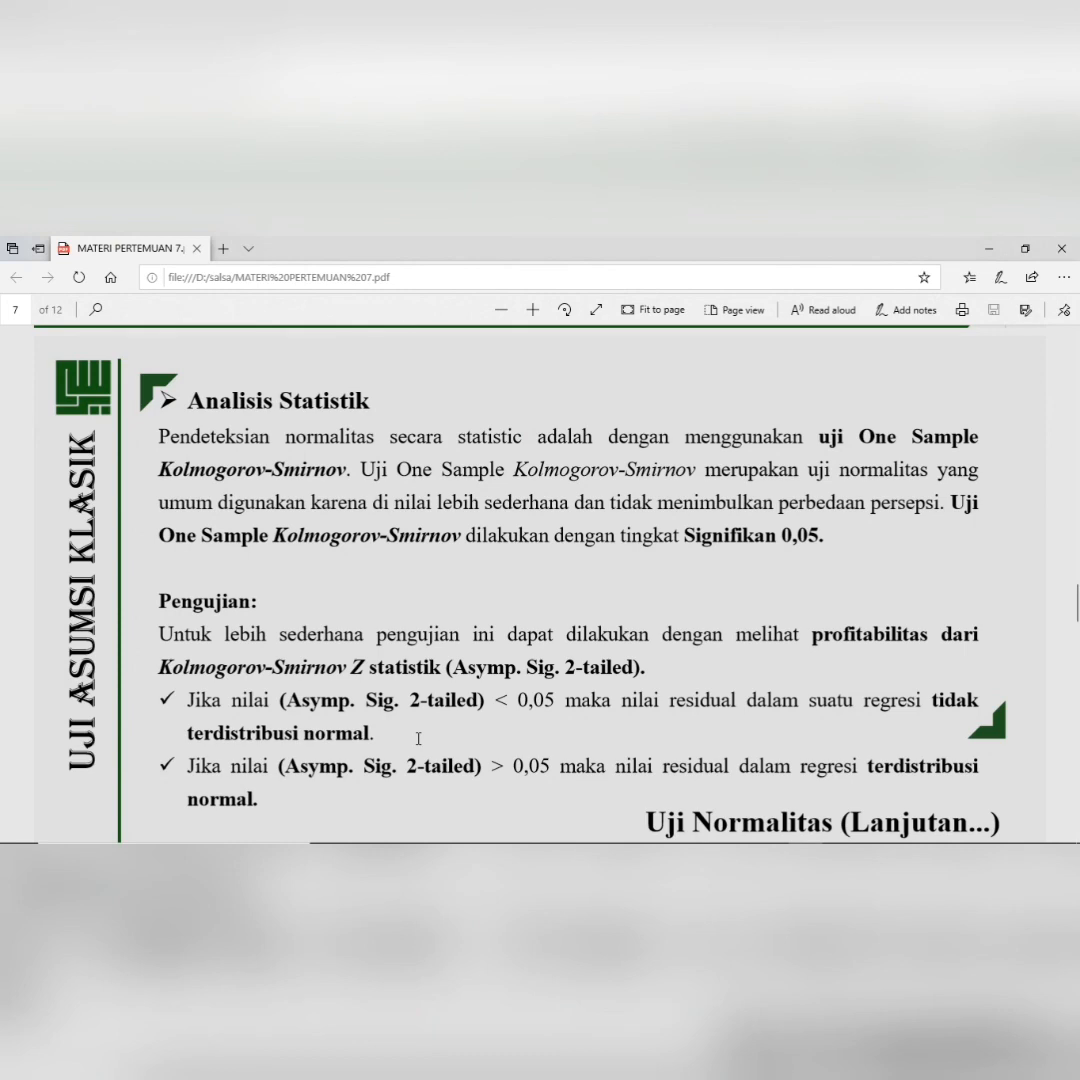
pyautogui.hotkey('alt', 'Tab')
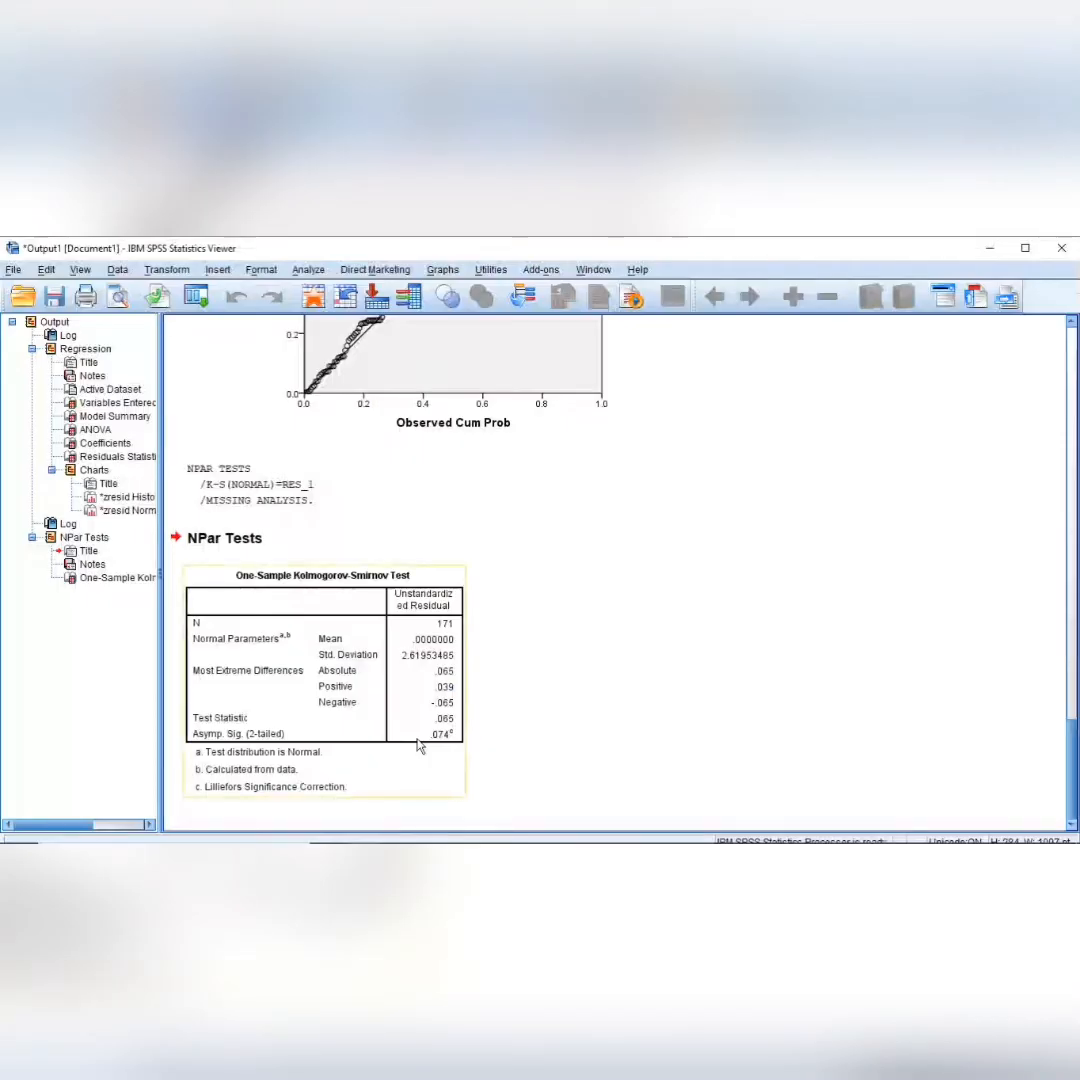
# - Review the TOTALW residual histogram, Normal P-P plot and One-Sample Kolmogorov-Smirnov table together in the SPSS output
pyautogui.scroll(10, 422, 485)
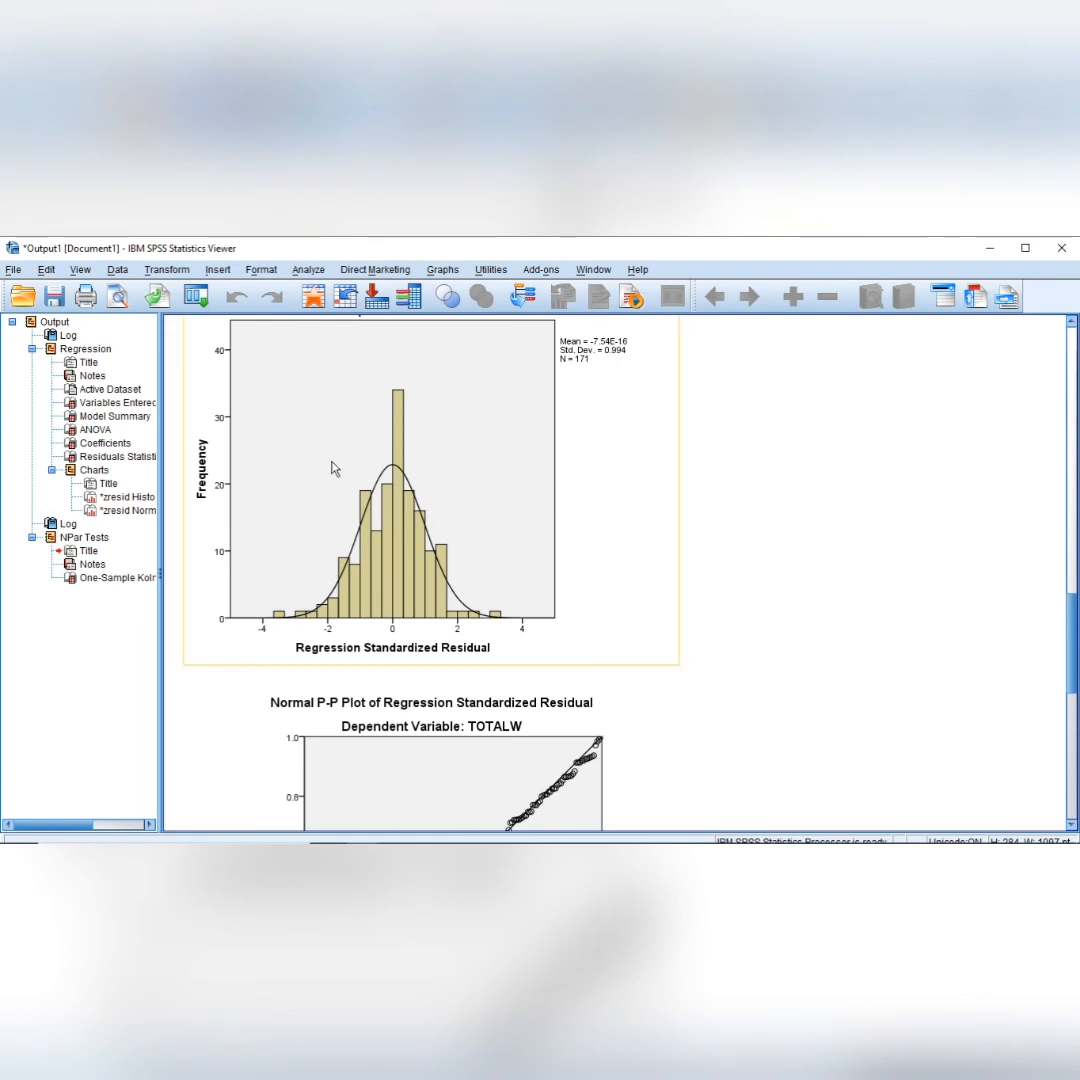
pyautogui.scroll(3, 335, 469)
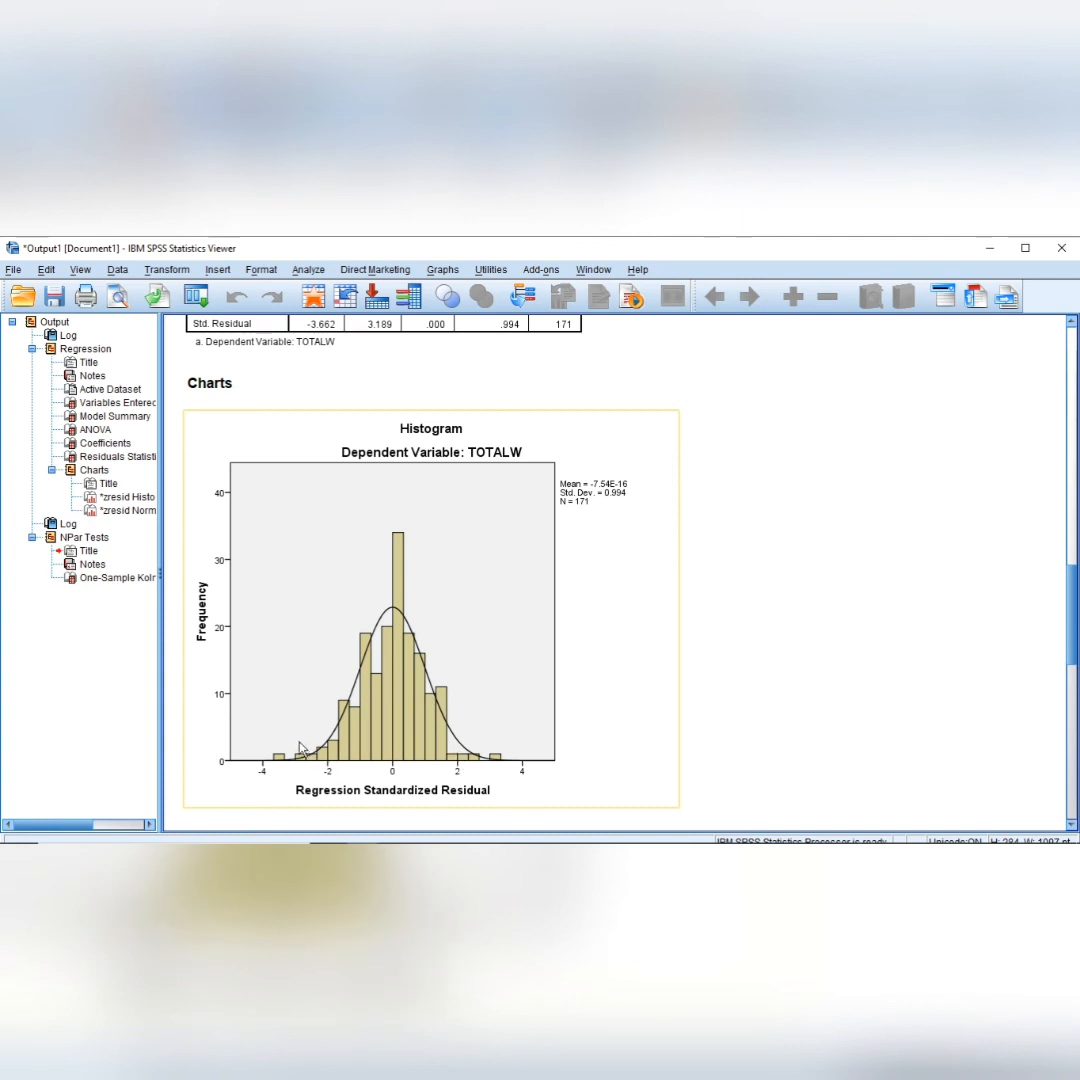
pyautogui.scroll(-7, 354, 680)
pyautogui.scroll(7, 354, 697)
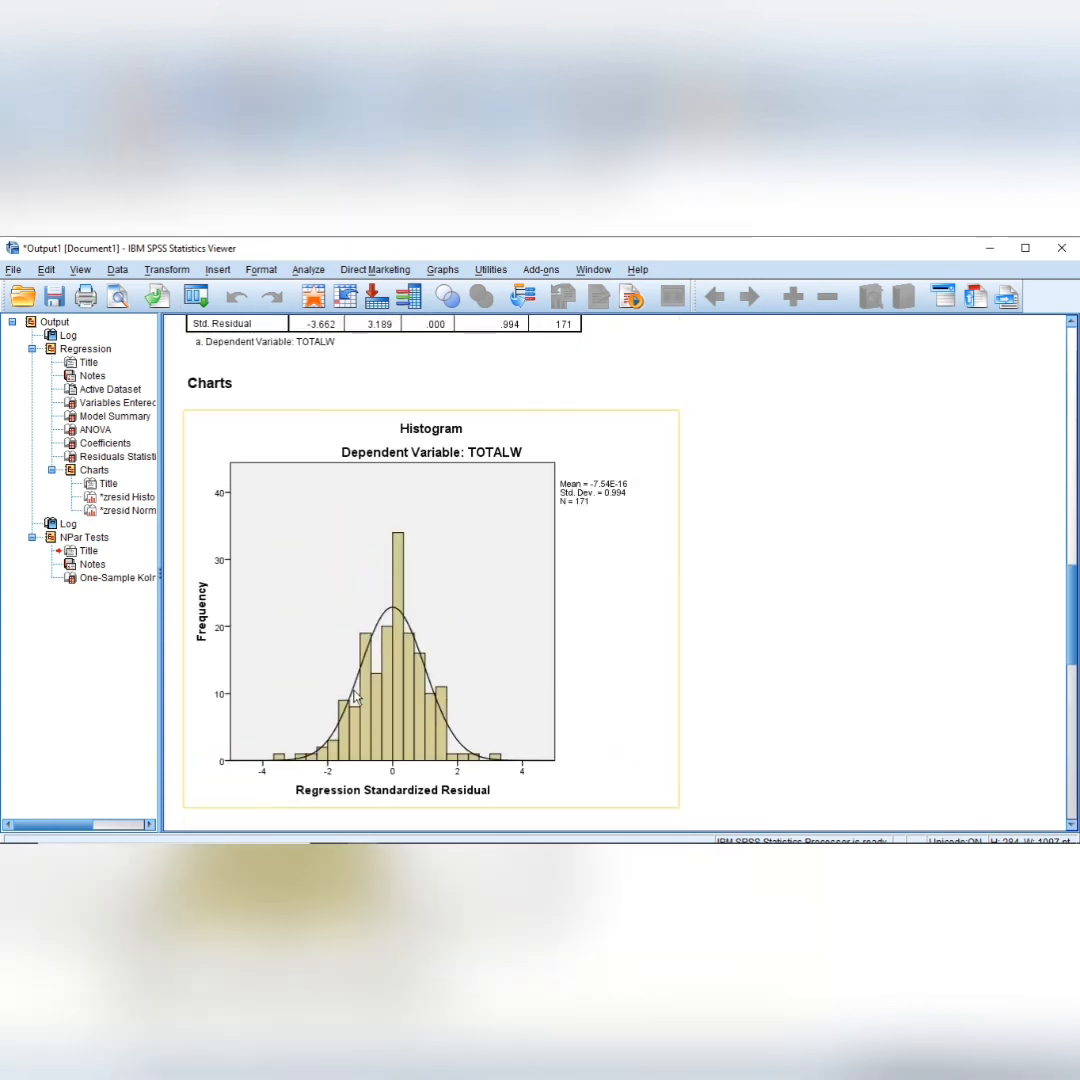
pyautogui.scroll(-6, 453, 432)
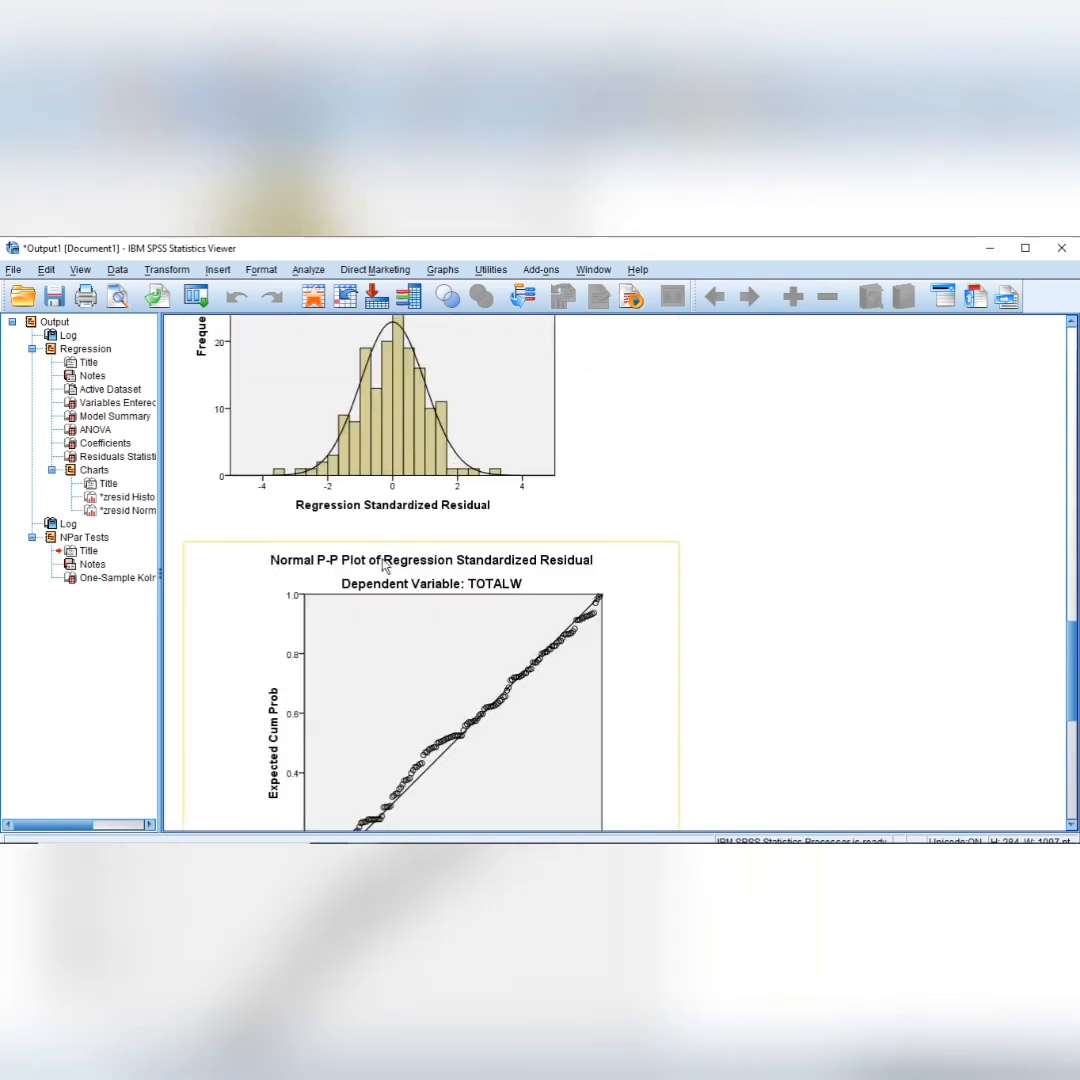
pyautogui.scroll(-10, 282, 568)
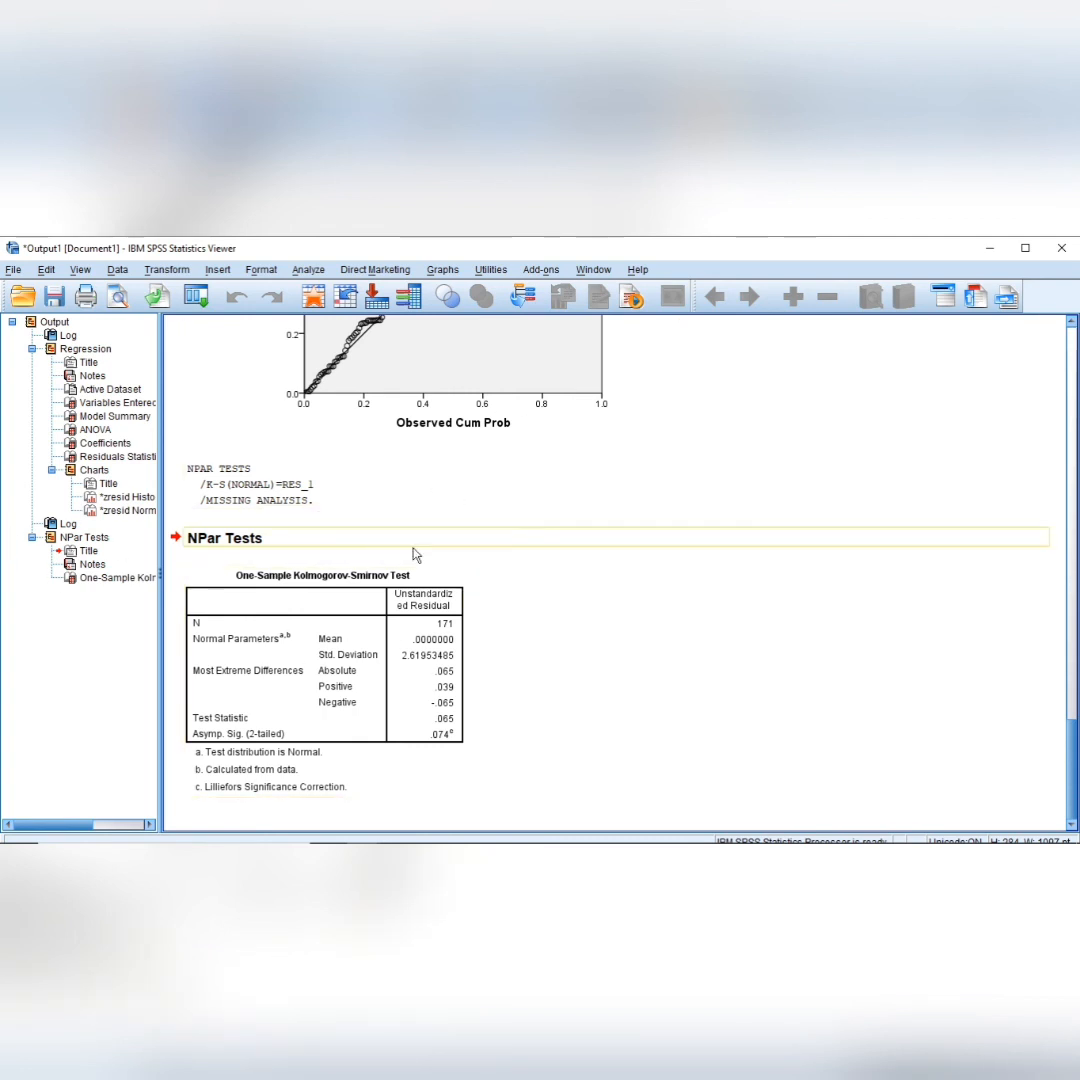
pyautogui.scroll(6, 588, 547)
pyautogui.scroll(-6, 610, 555)
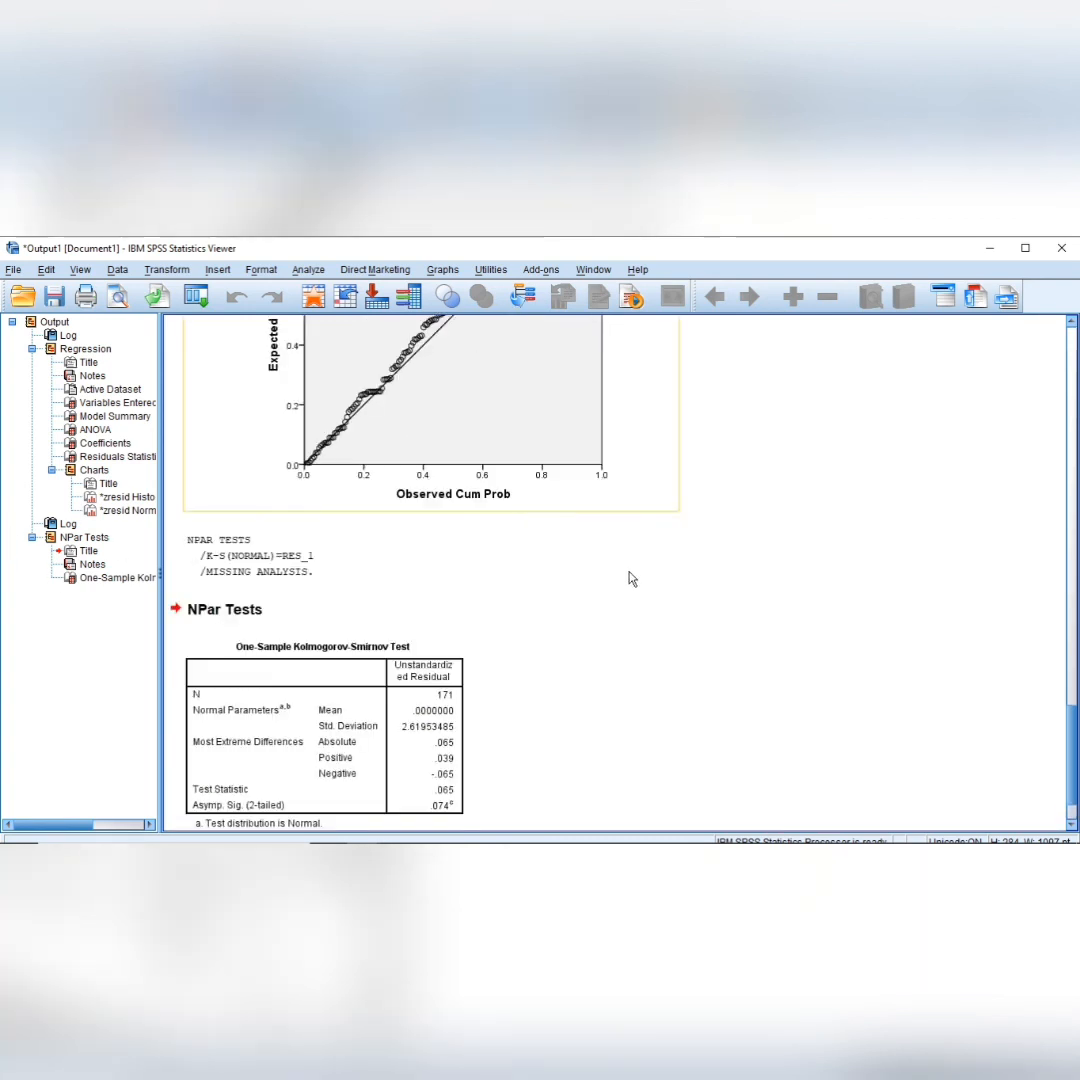